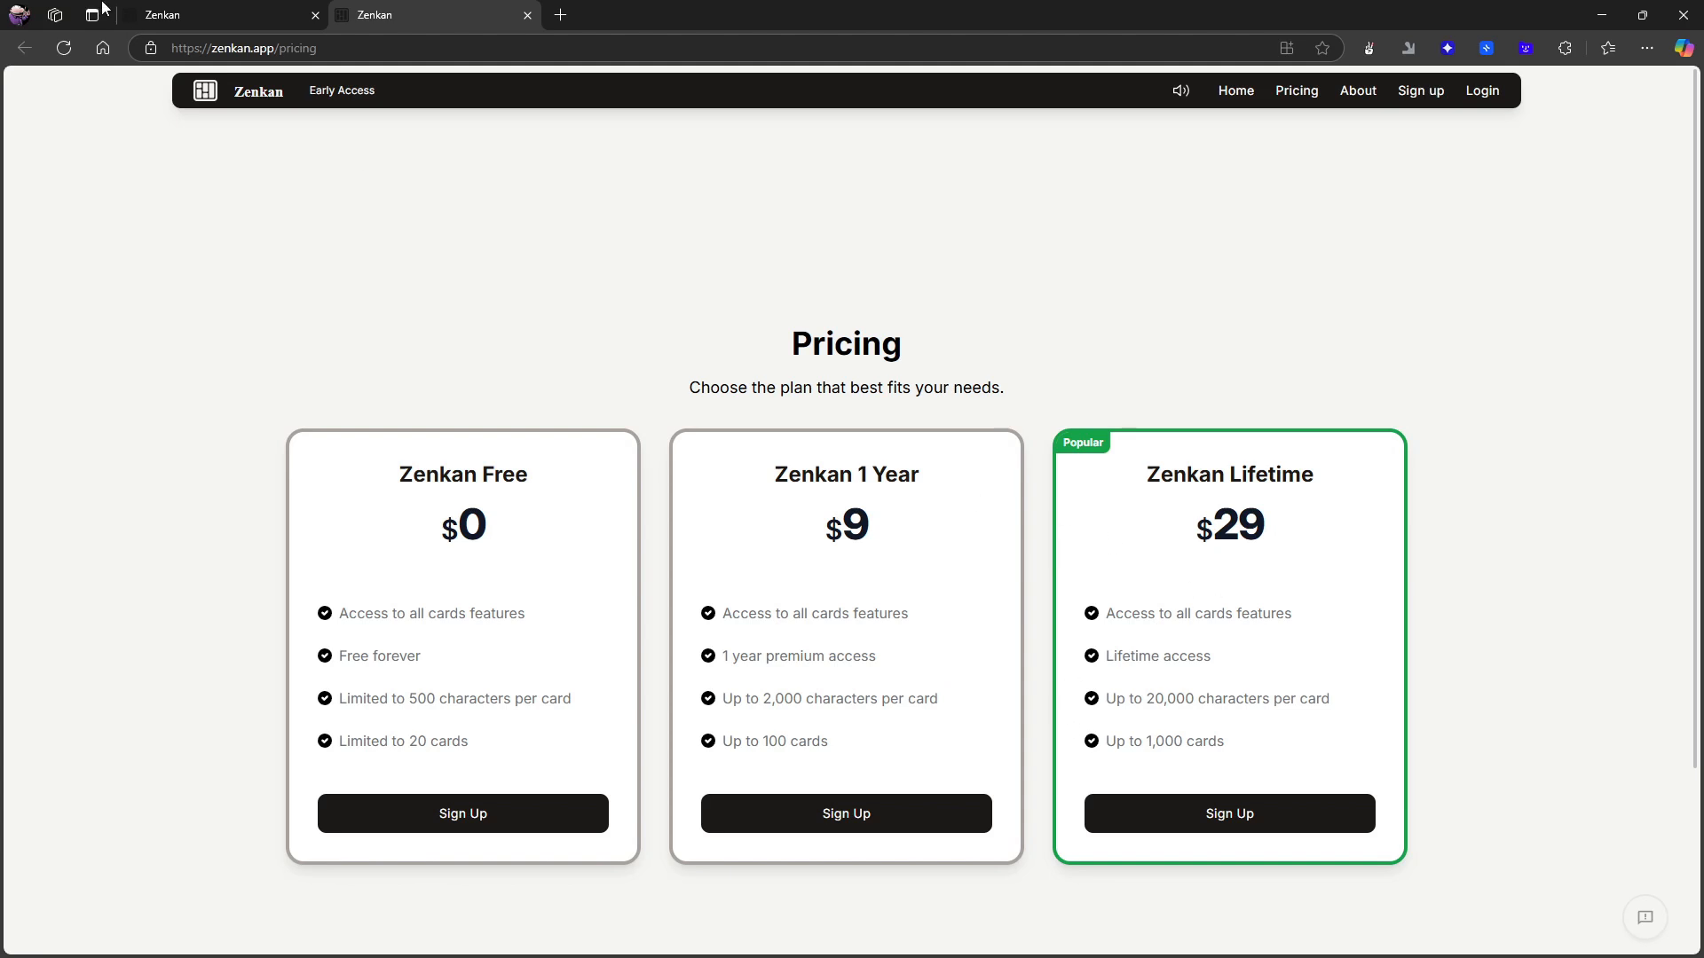
- Switch to the user's project board and set the canvas zoom to 1.5x
left_click(222, 8)
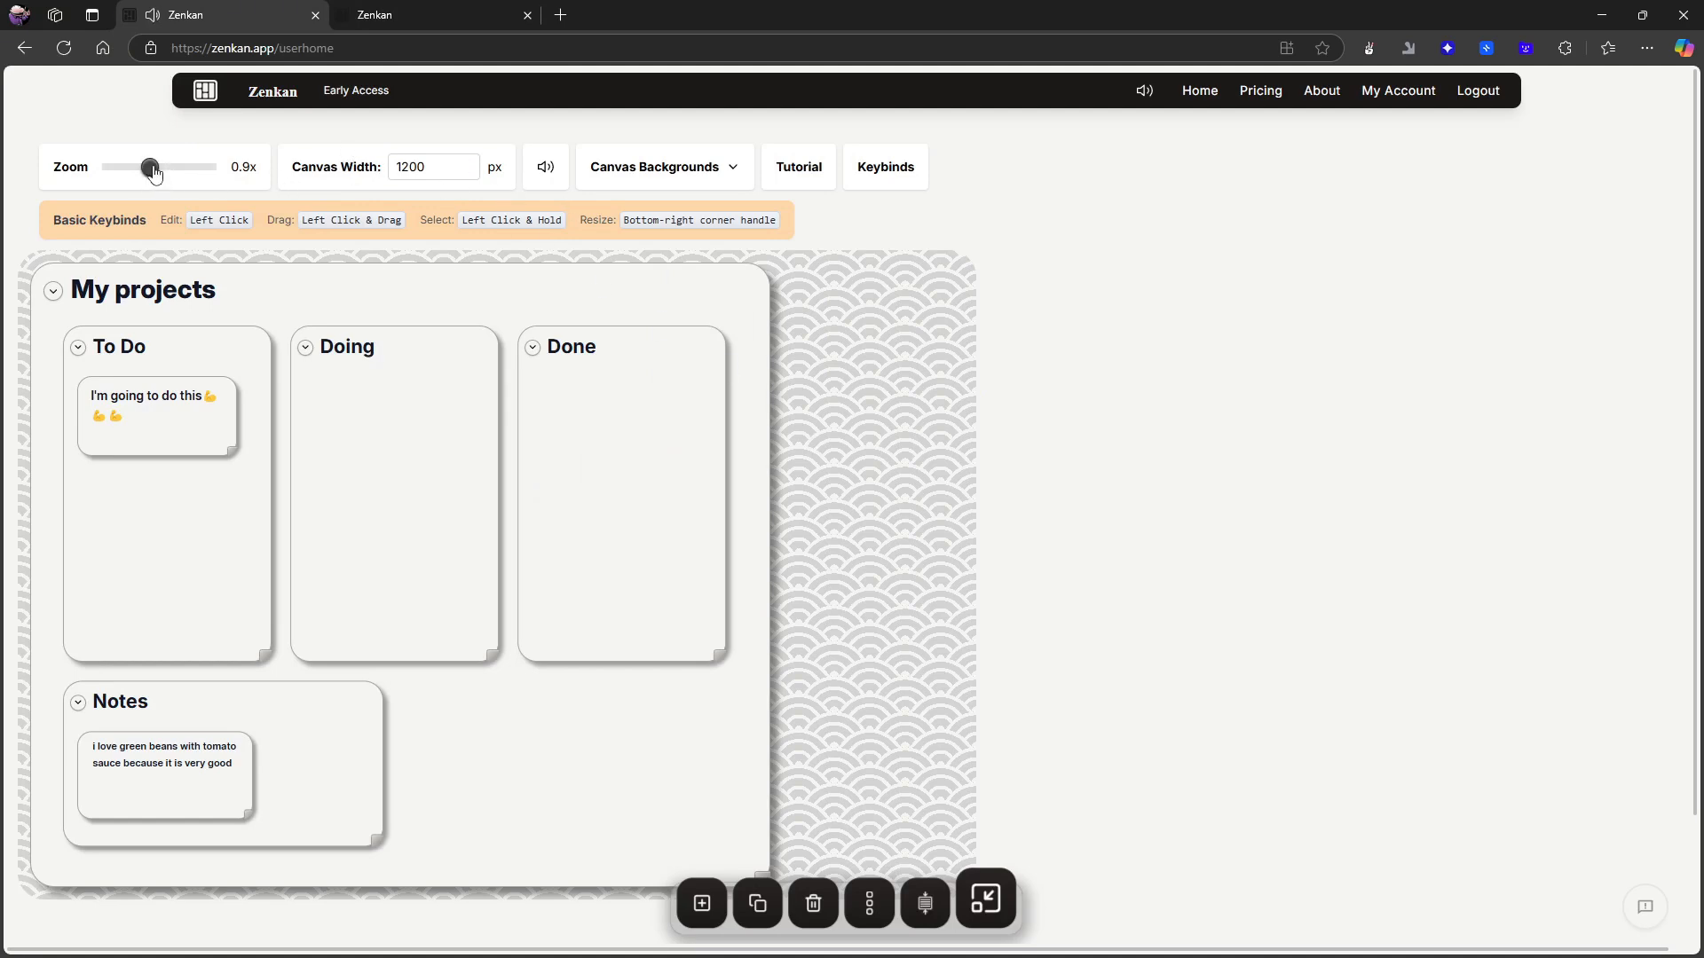
left_click_drag(159, 173, 217, 170)
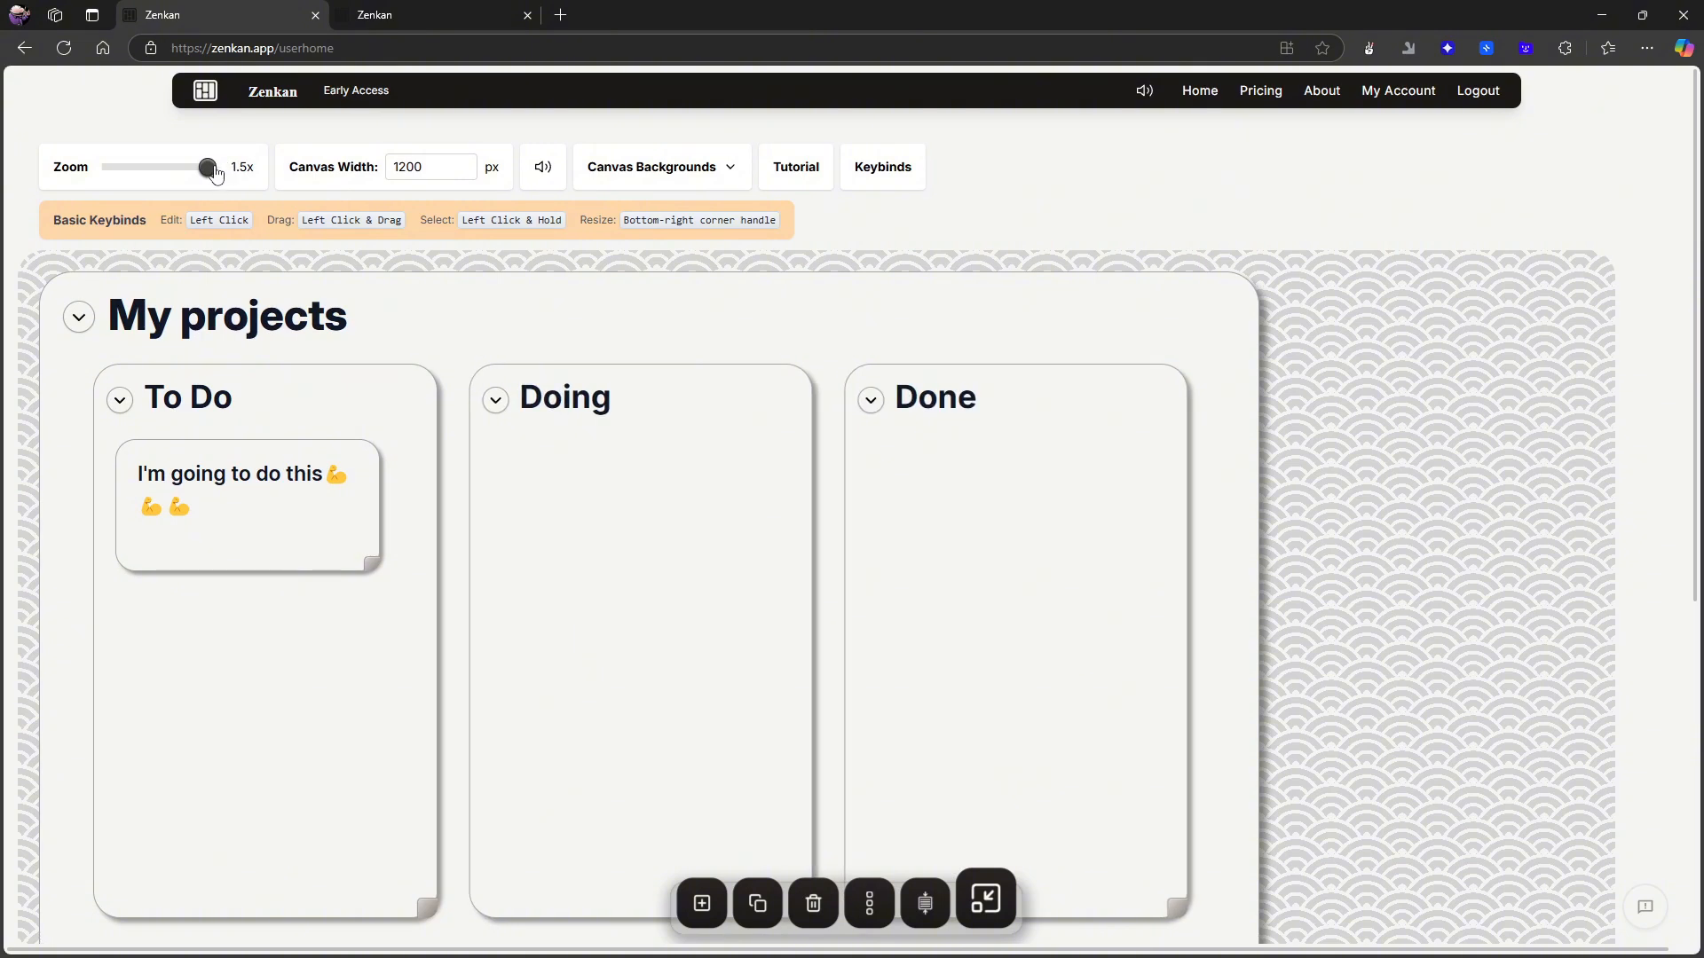
left_click_drag(289, 514, 334, 494)
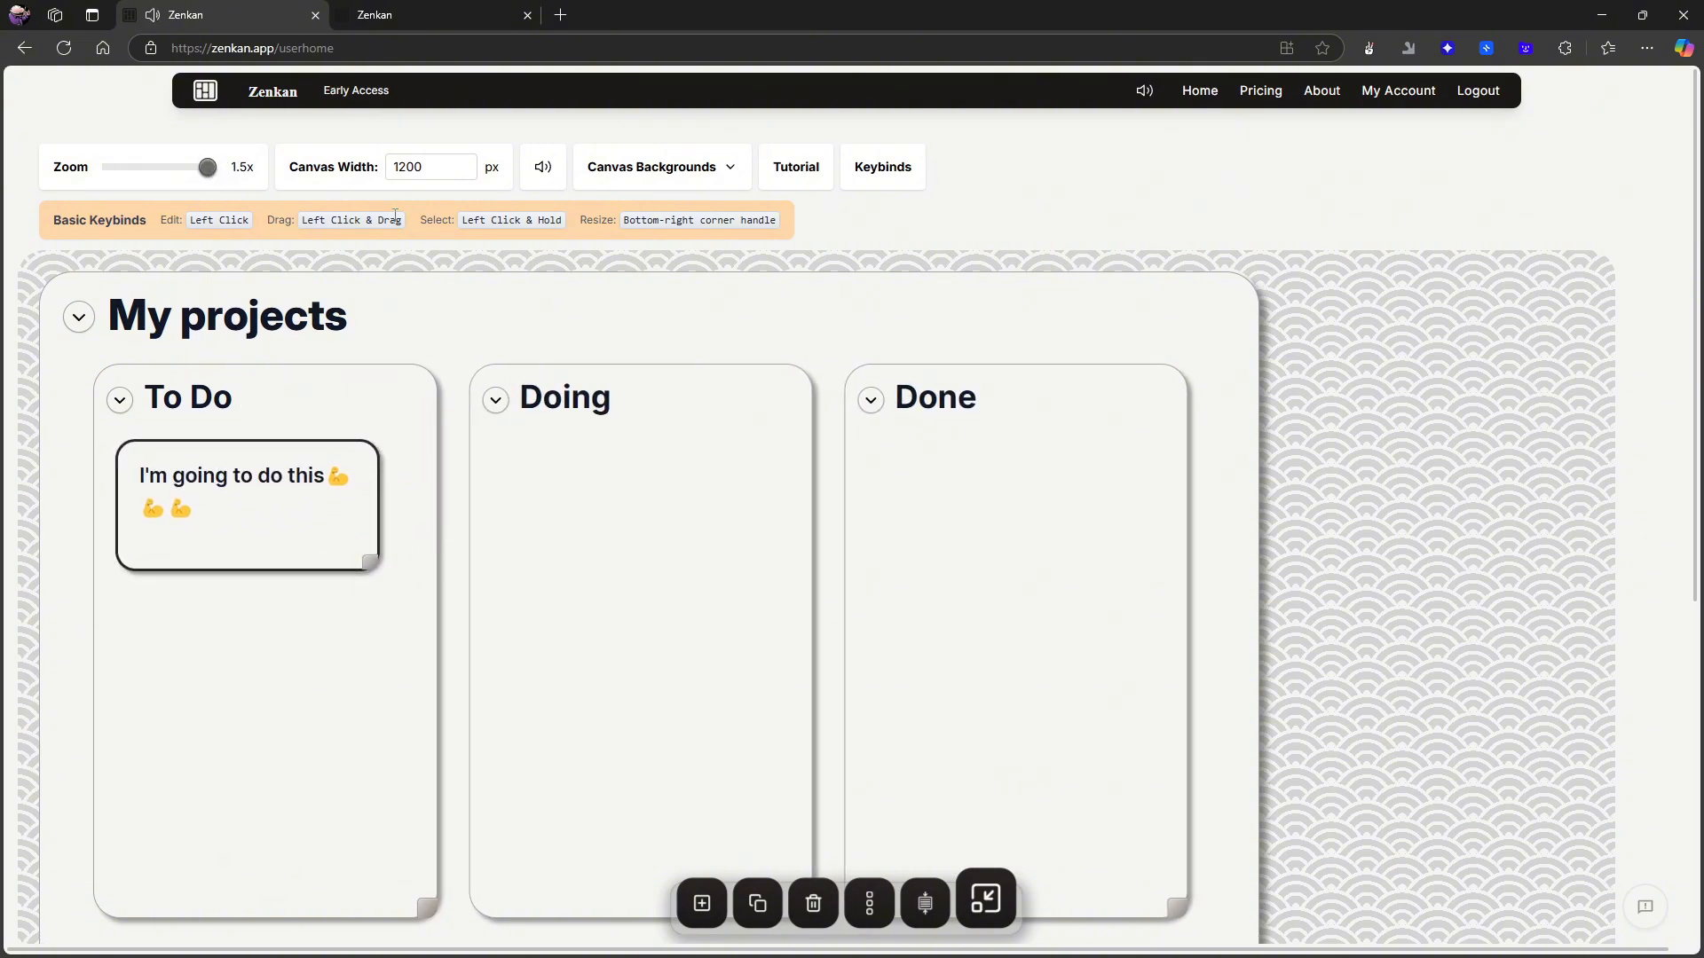
- Set the canvas width to 12000 px and look over the widened board
left_click(447, 174)
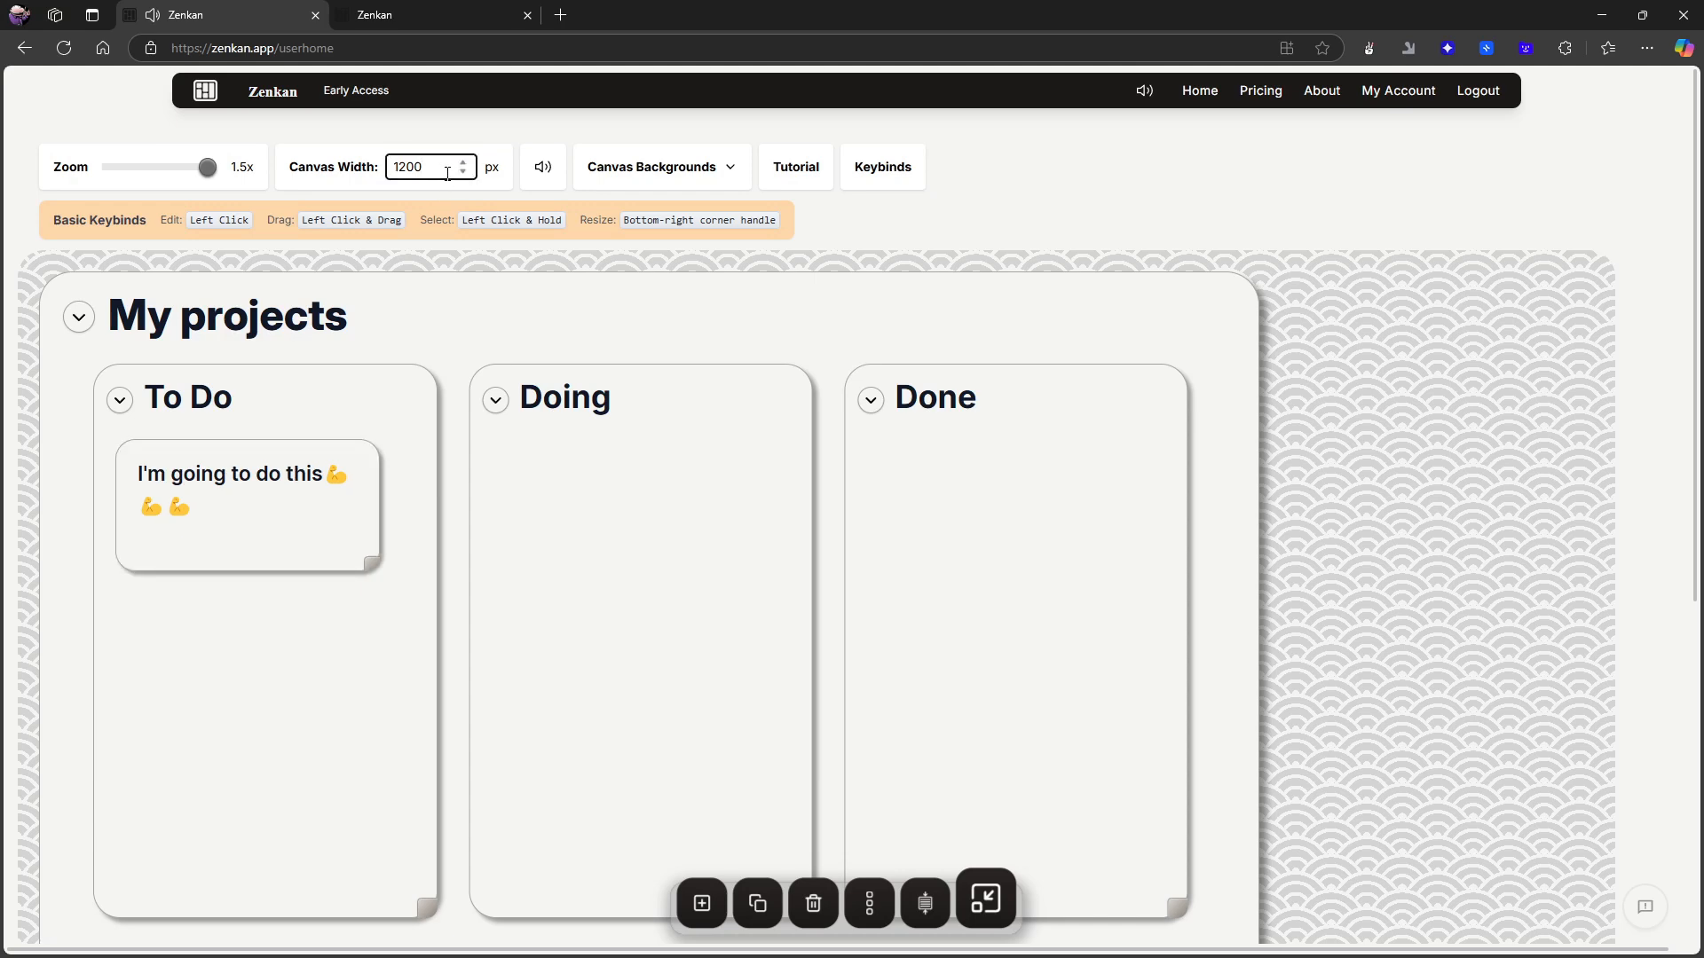
type("0")
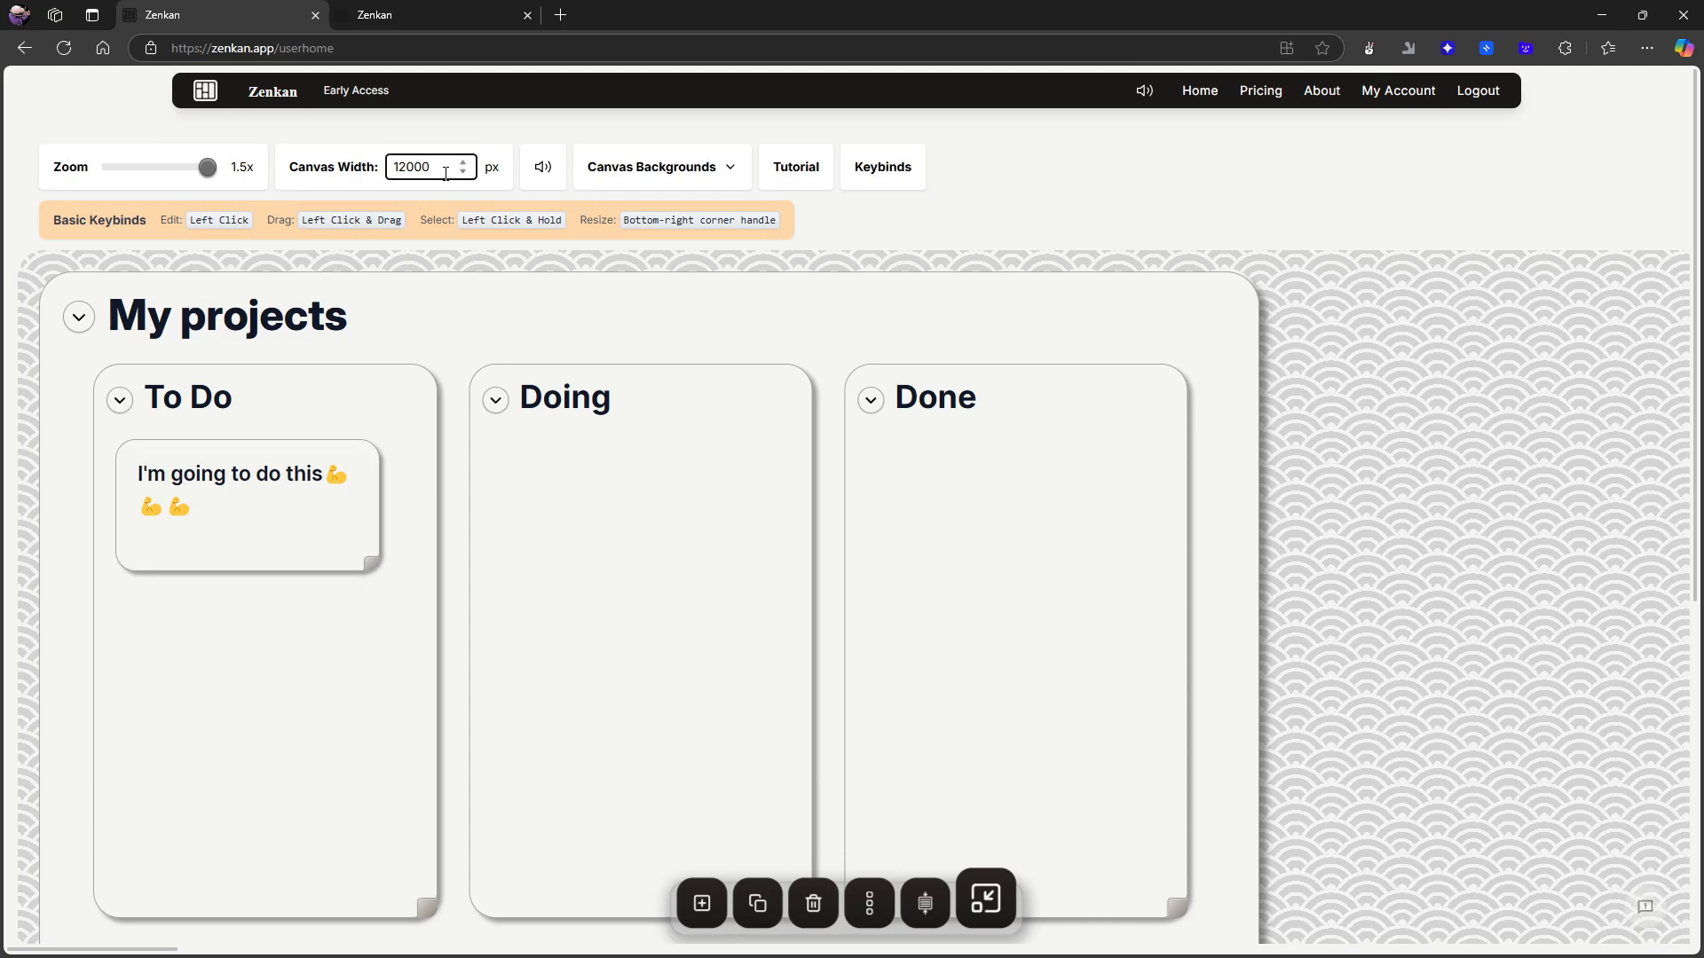
scroll(1338, 619, "down", 3)
scroll(704, 285, "up", 3)
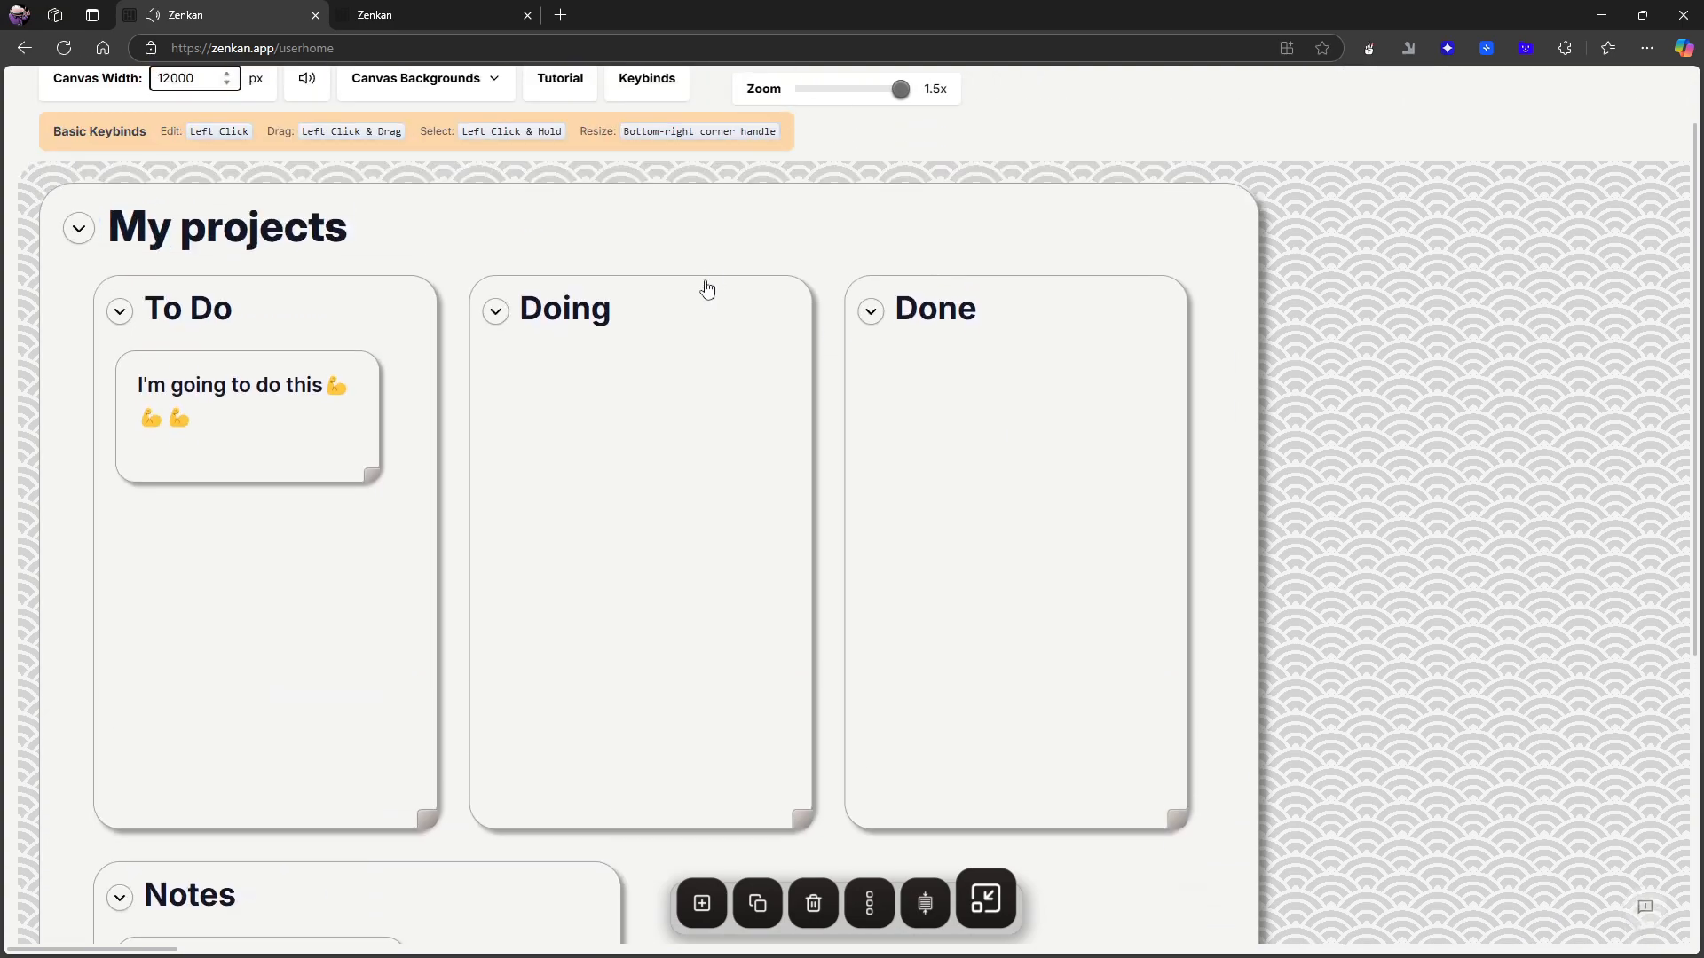
- Set the canvas zoom to 0.5x and the canvas width to 2500 px
left_click_drag(205, 168, 88, 177)
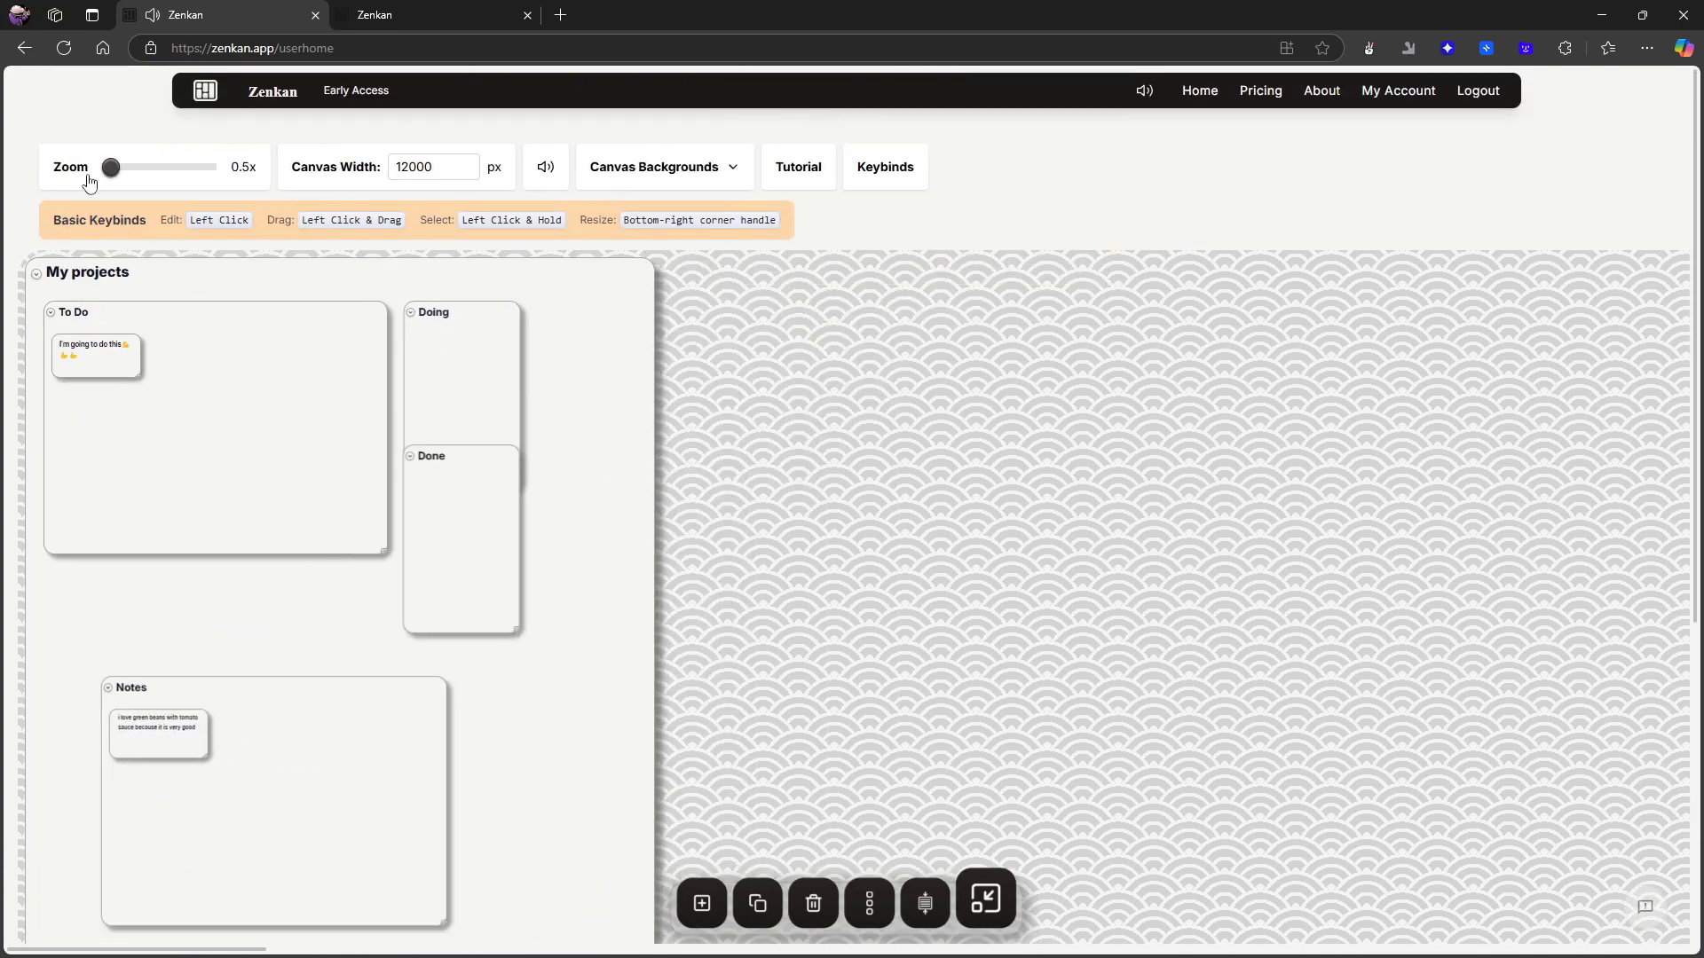
left_click(444, 171)
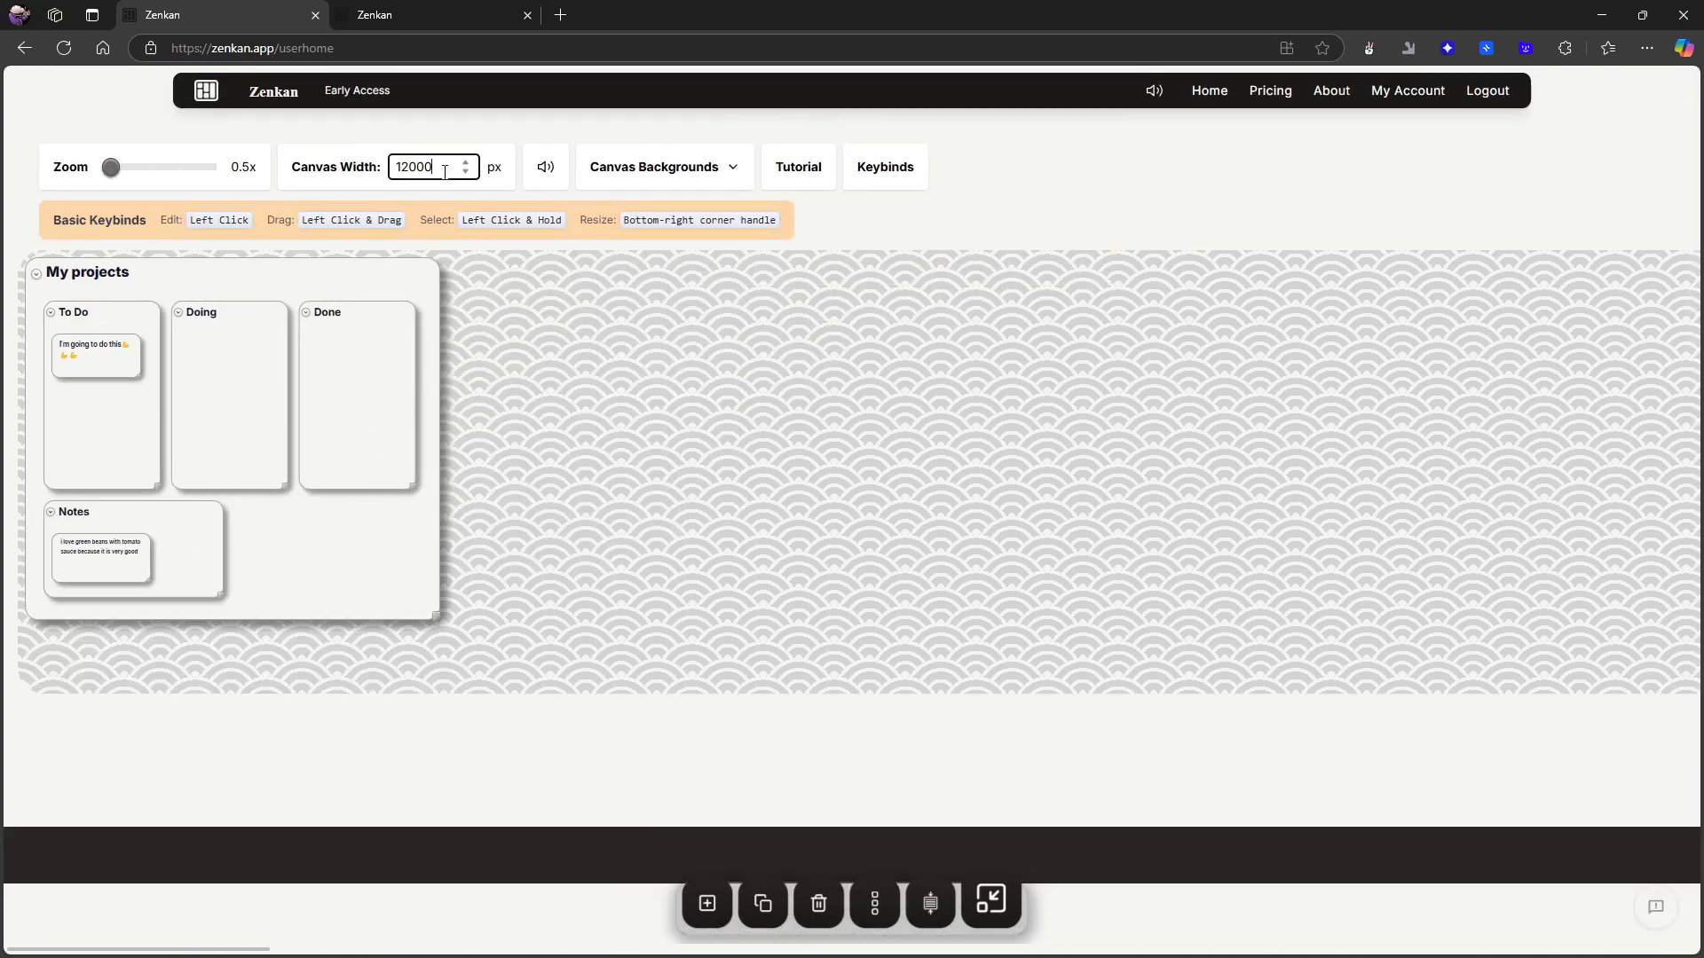
key("BackSpace")
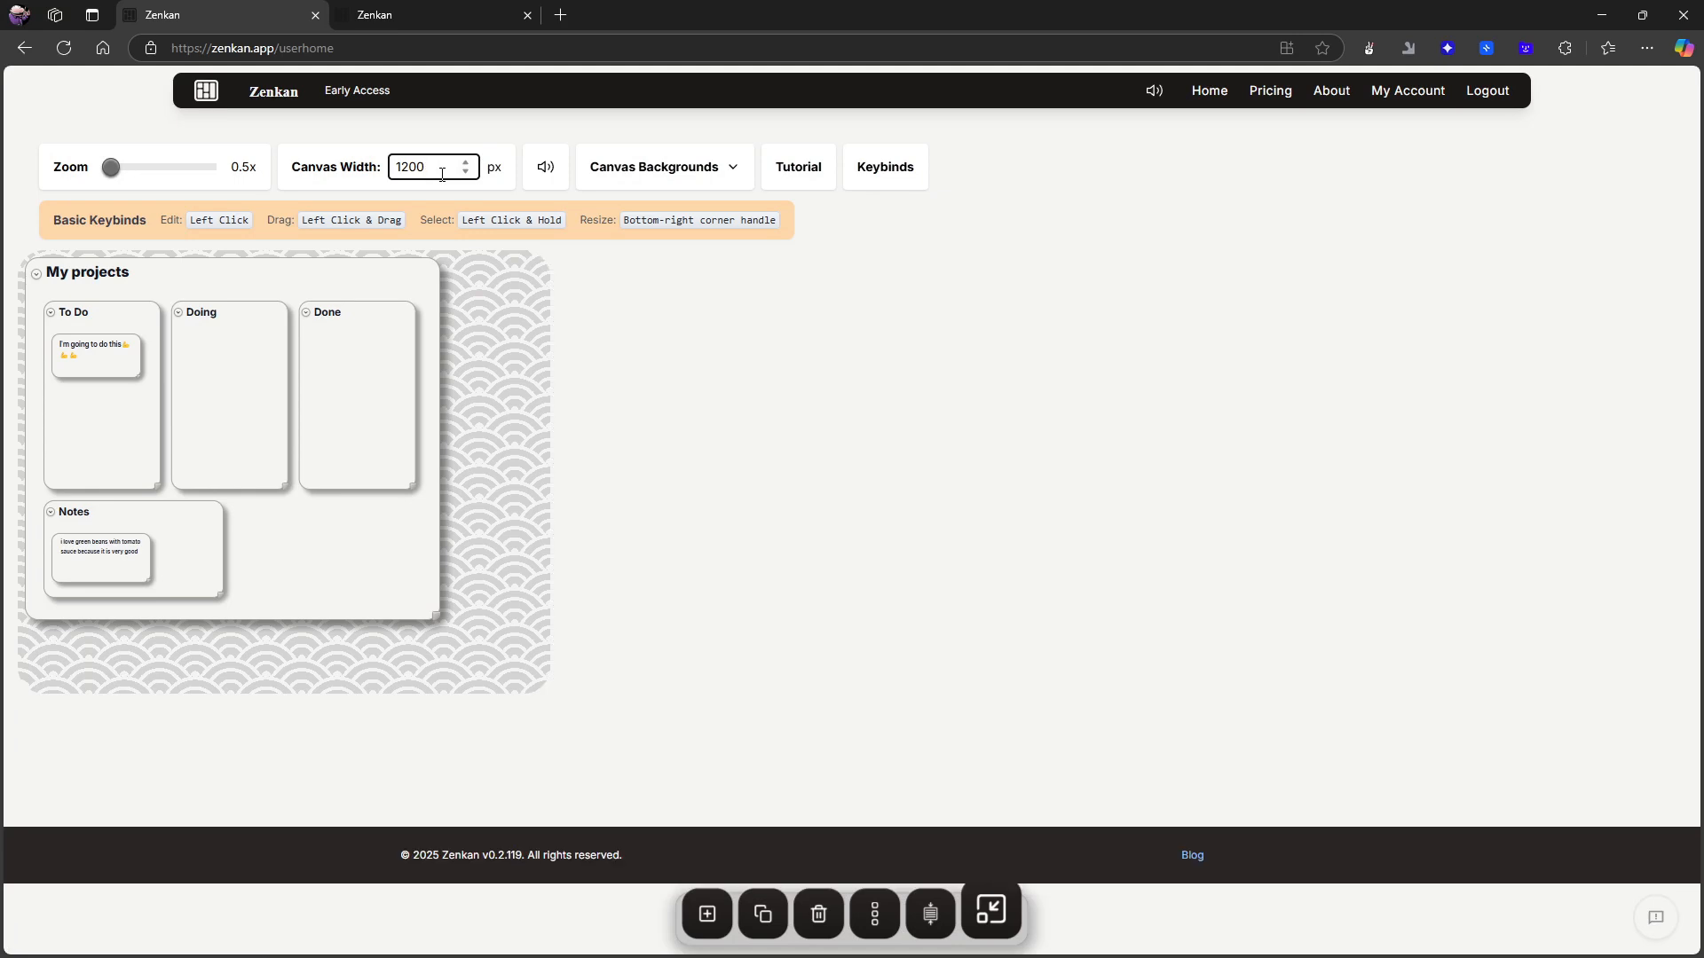
key("BackSpace")
type("2000")
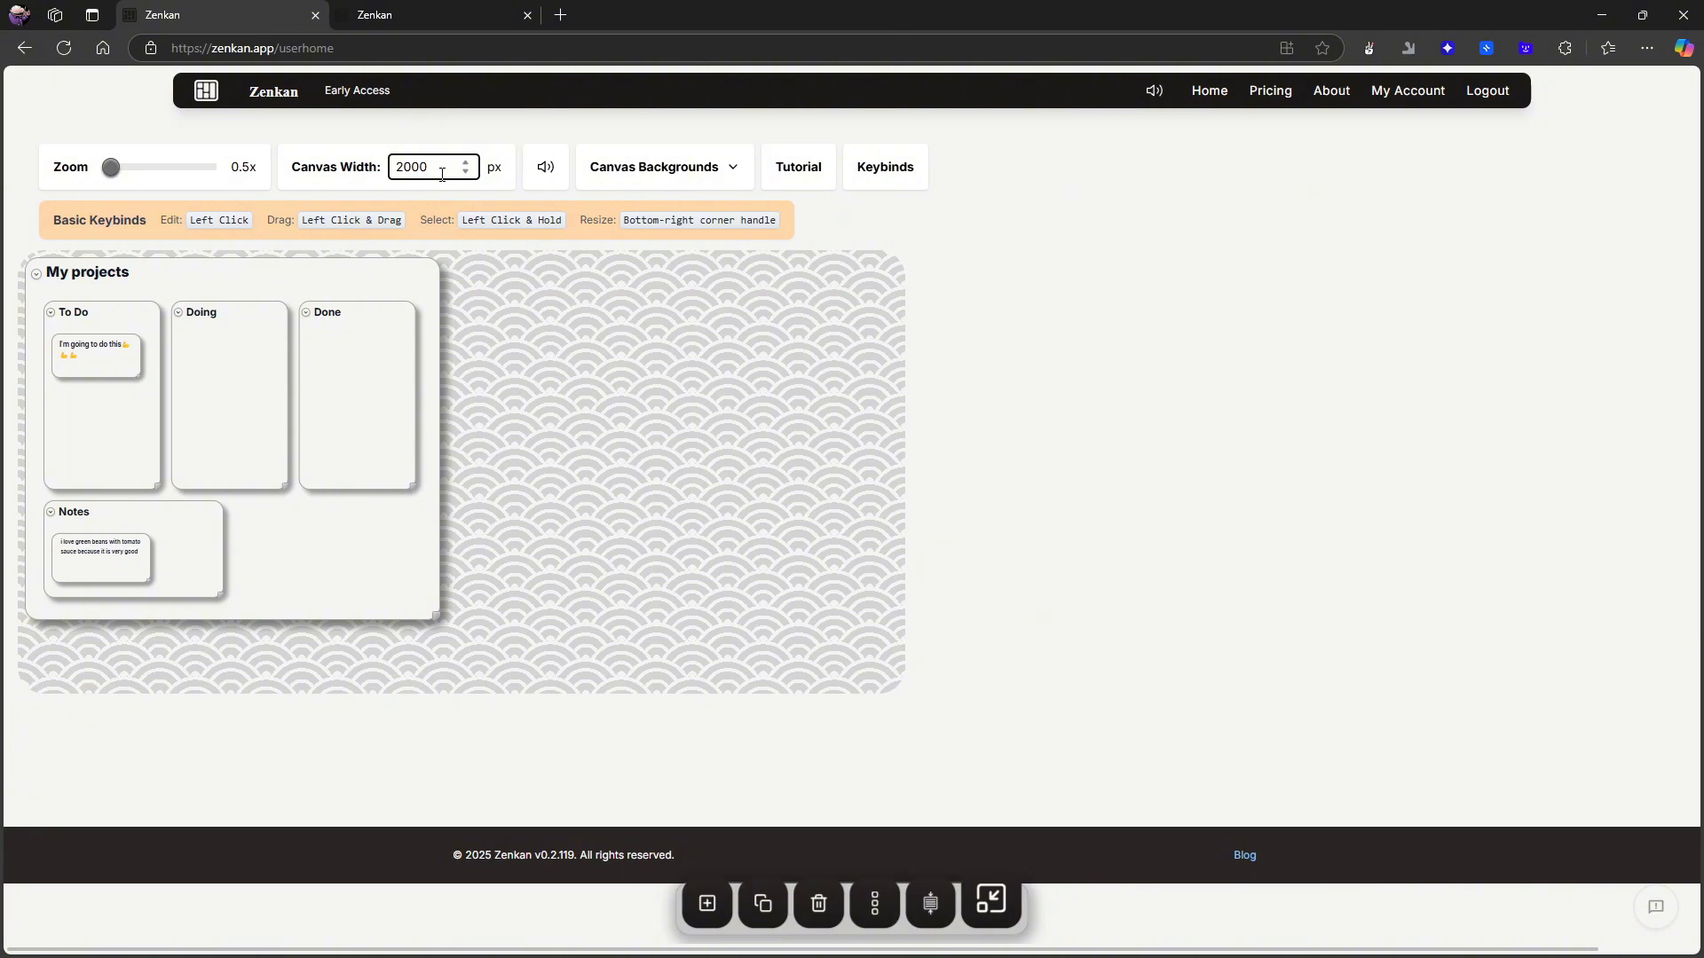
key("BackSpace")
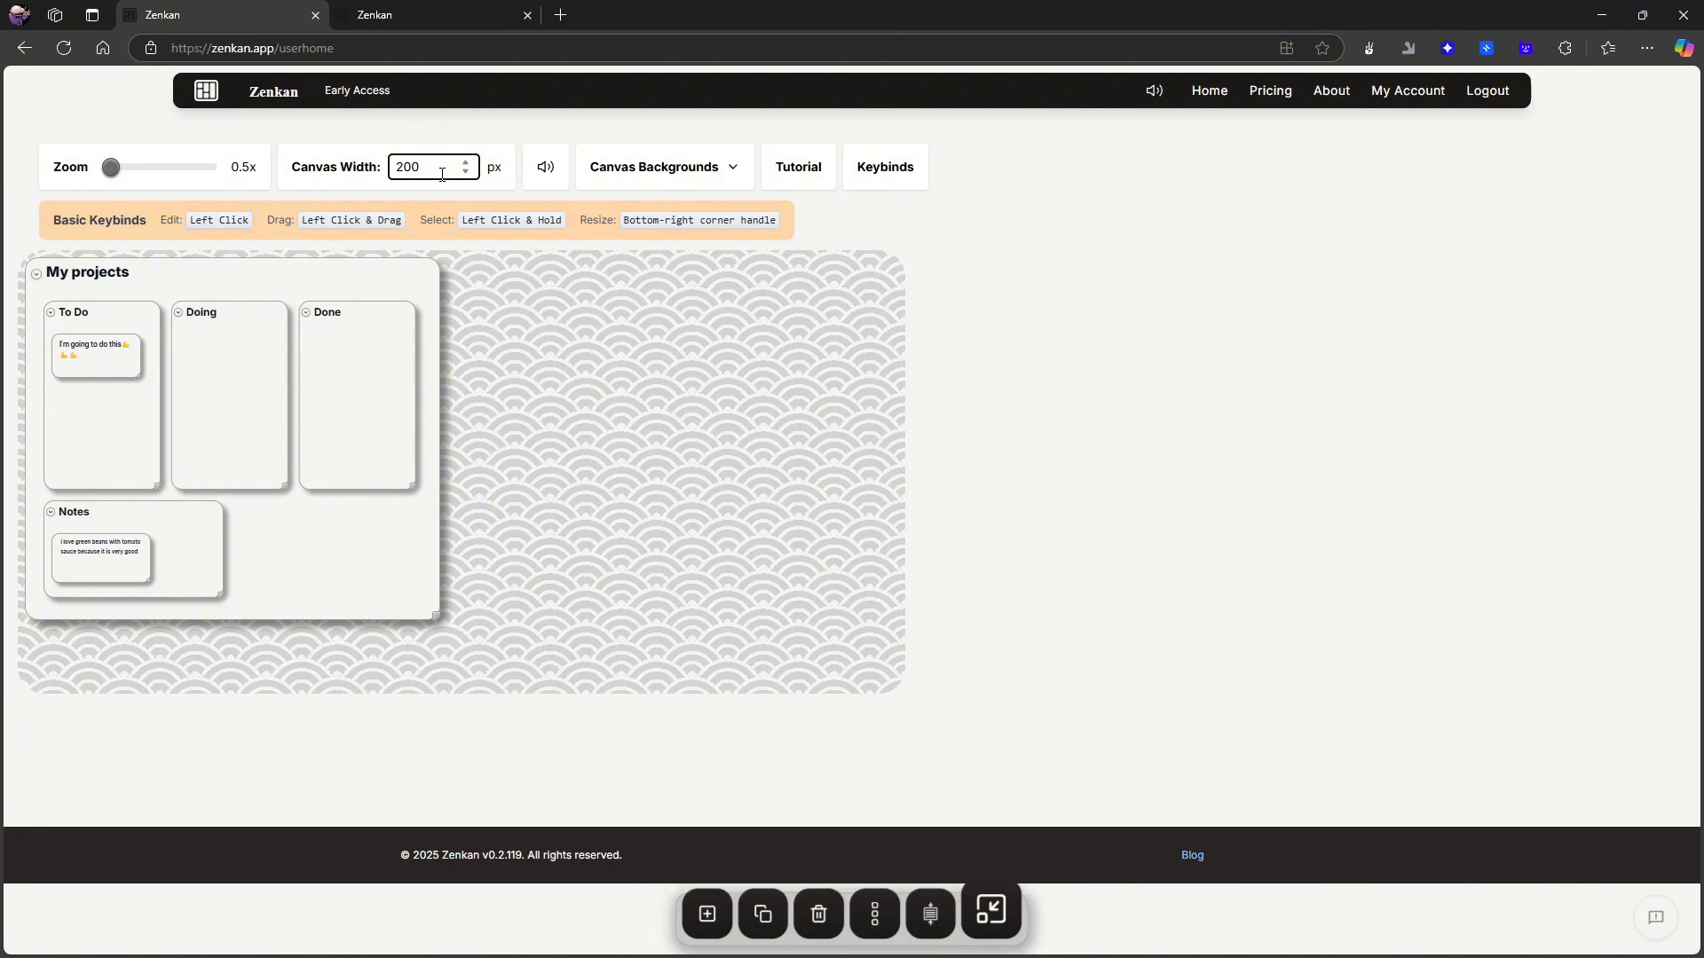
type("00")
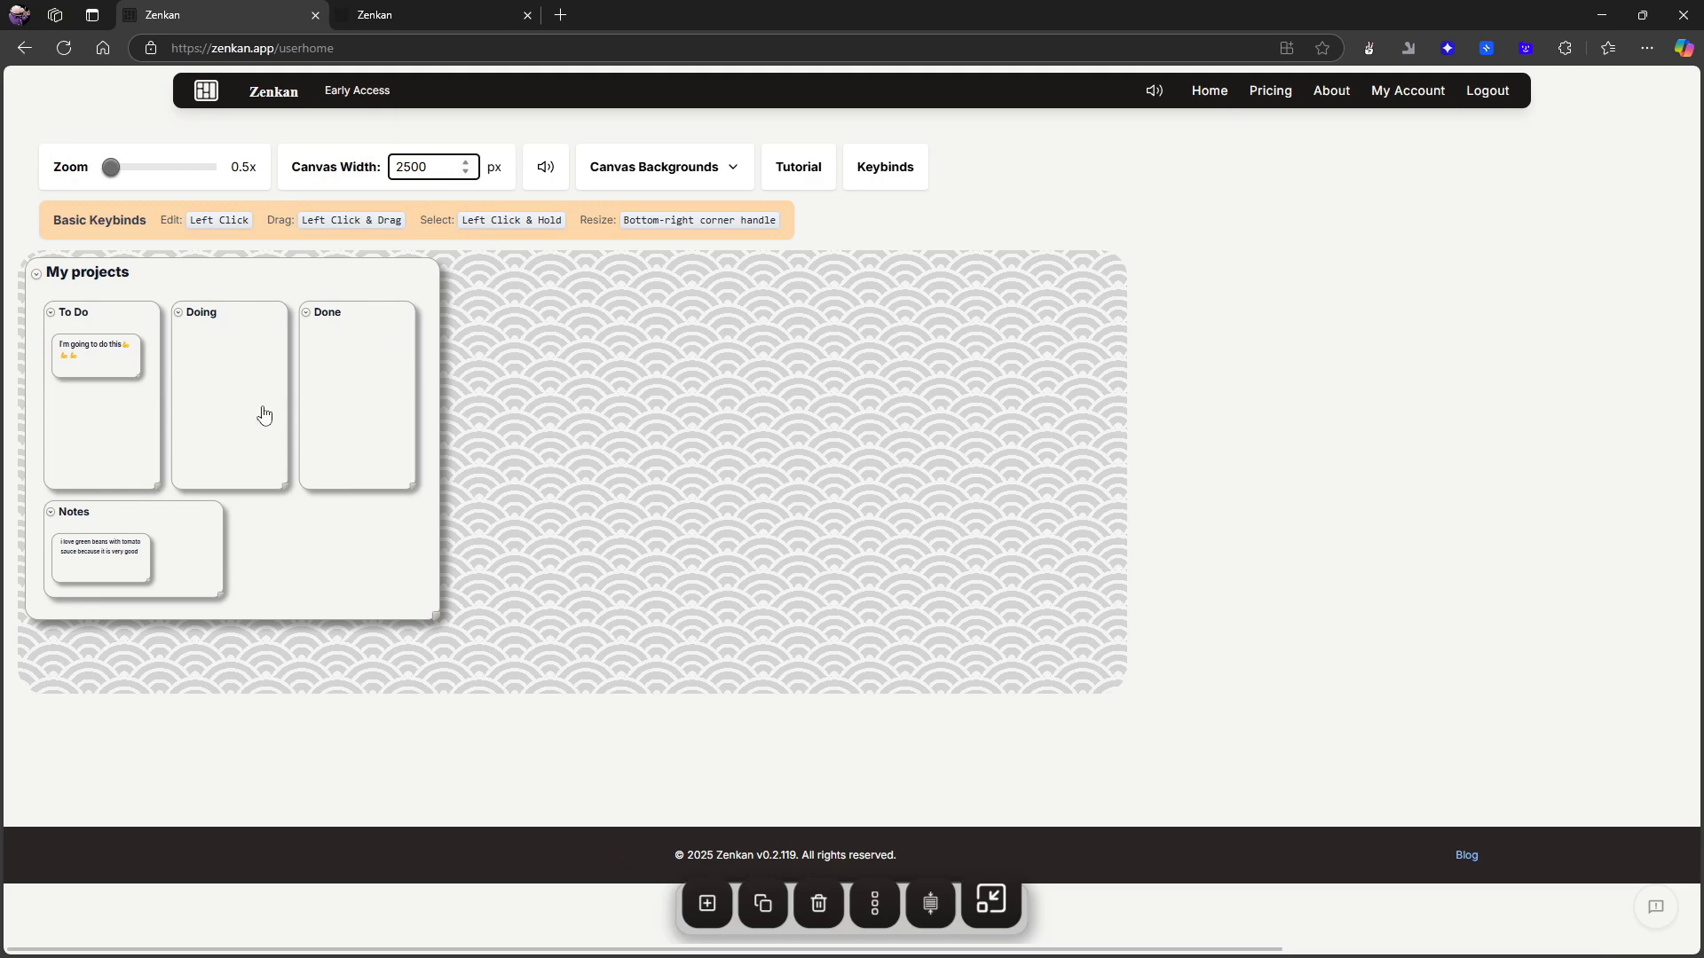
- Collapse the My projects card and add two new untitled top-level cards beside it
left_click(409, 593)
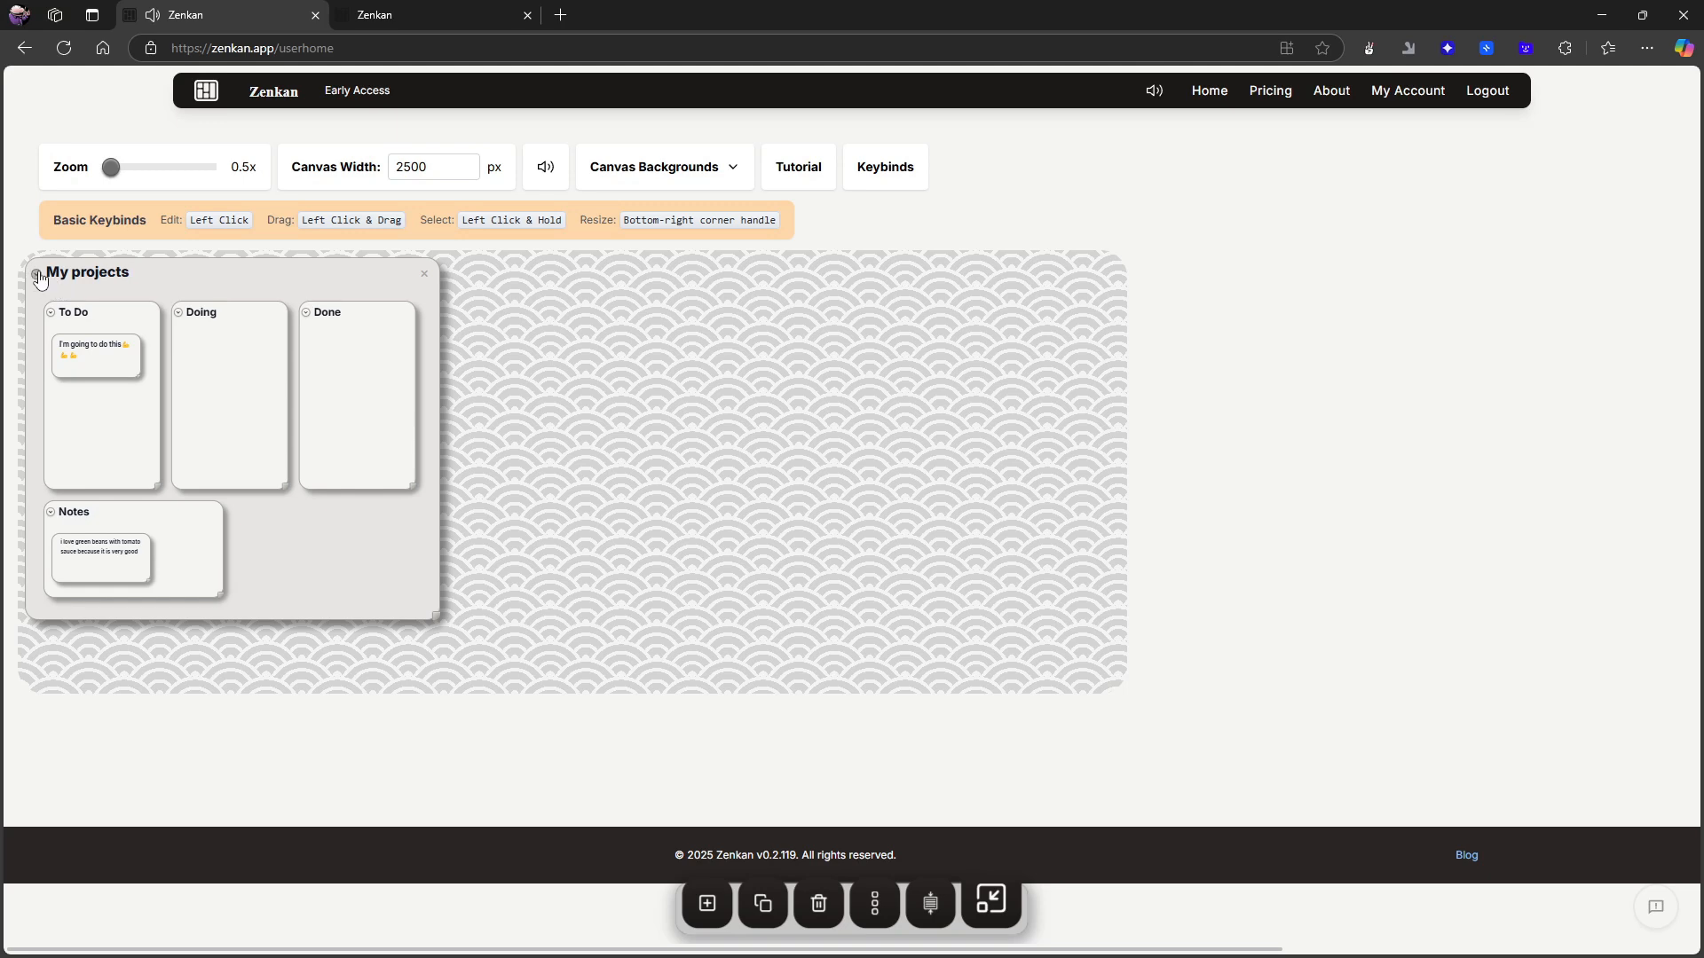
left_click(37, 275)
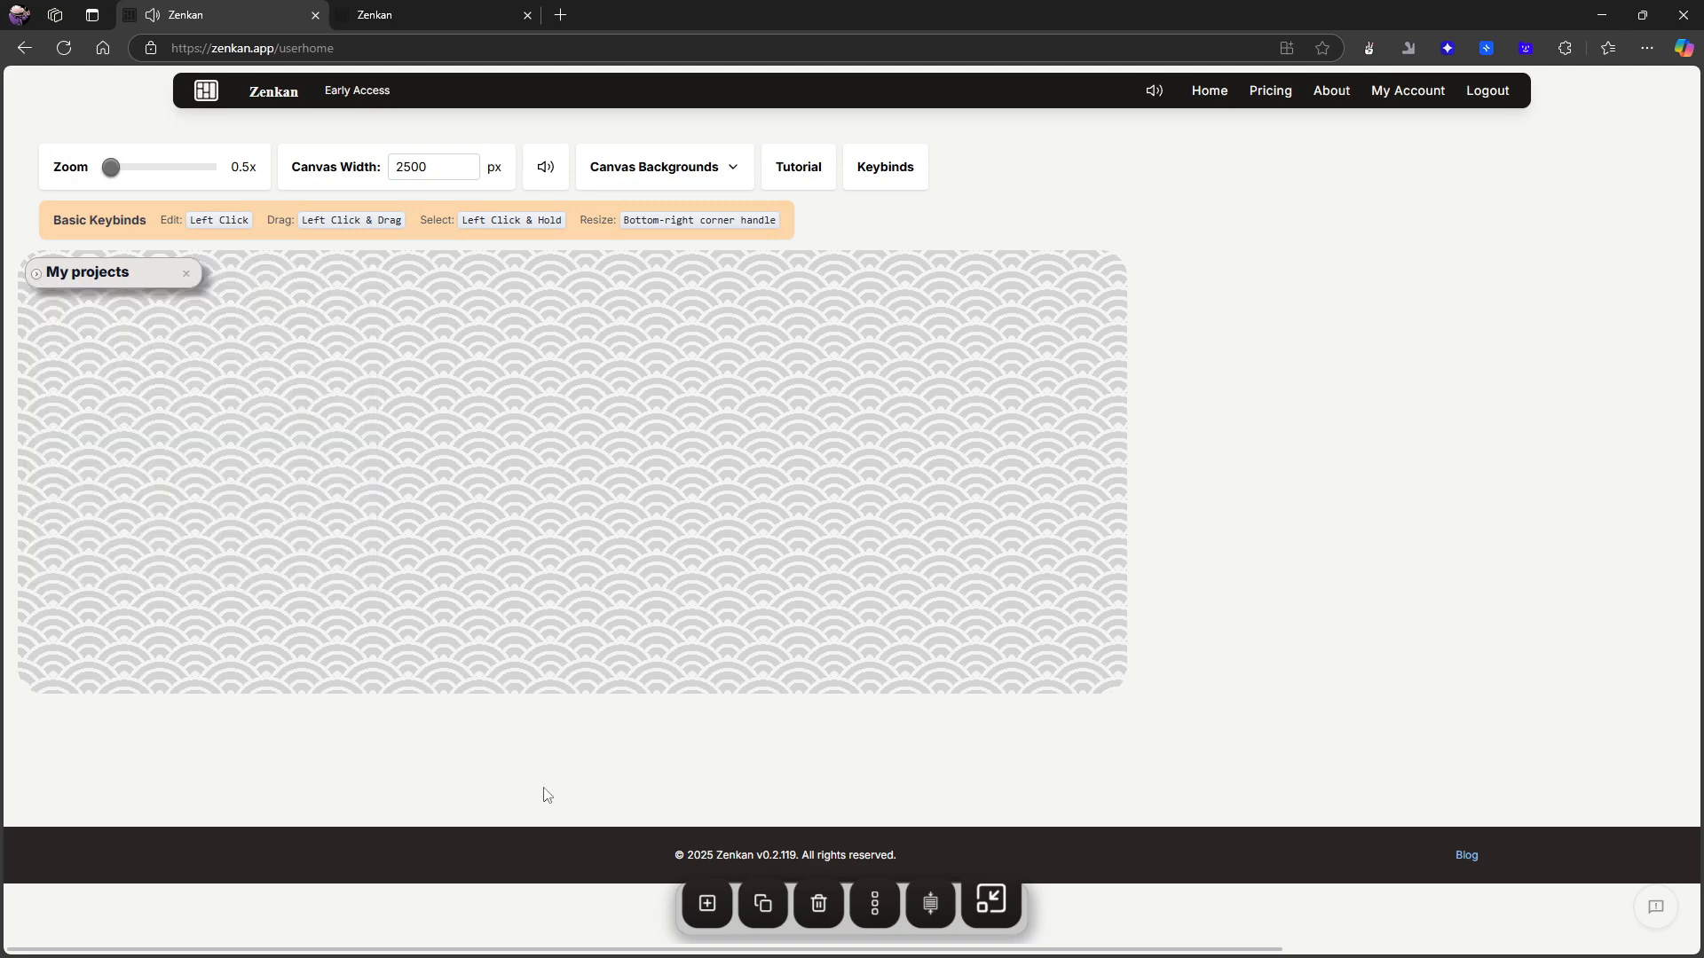
left_click(710, 896)
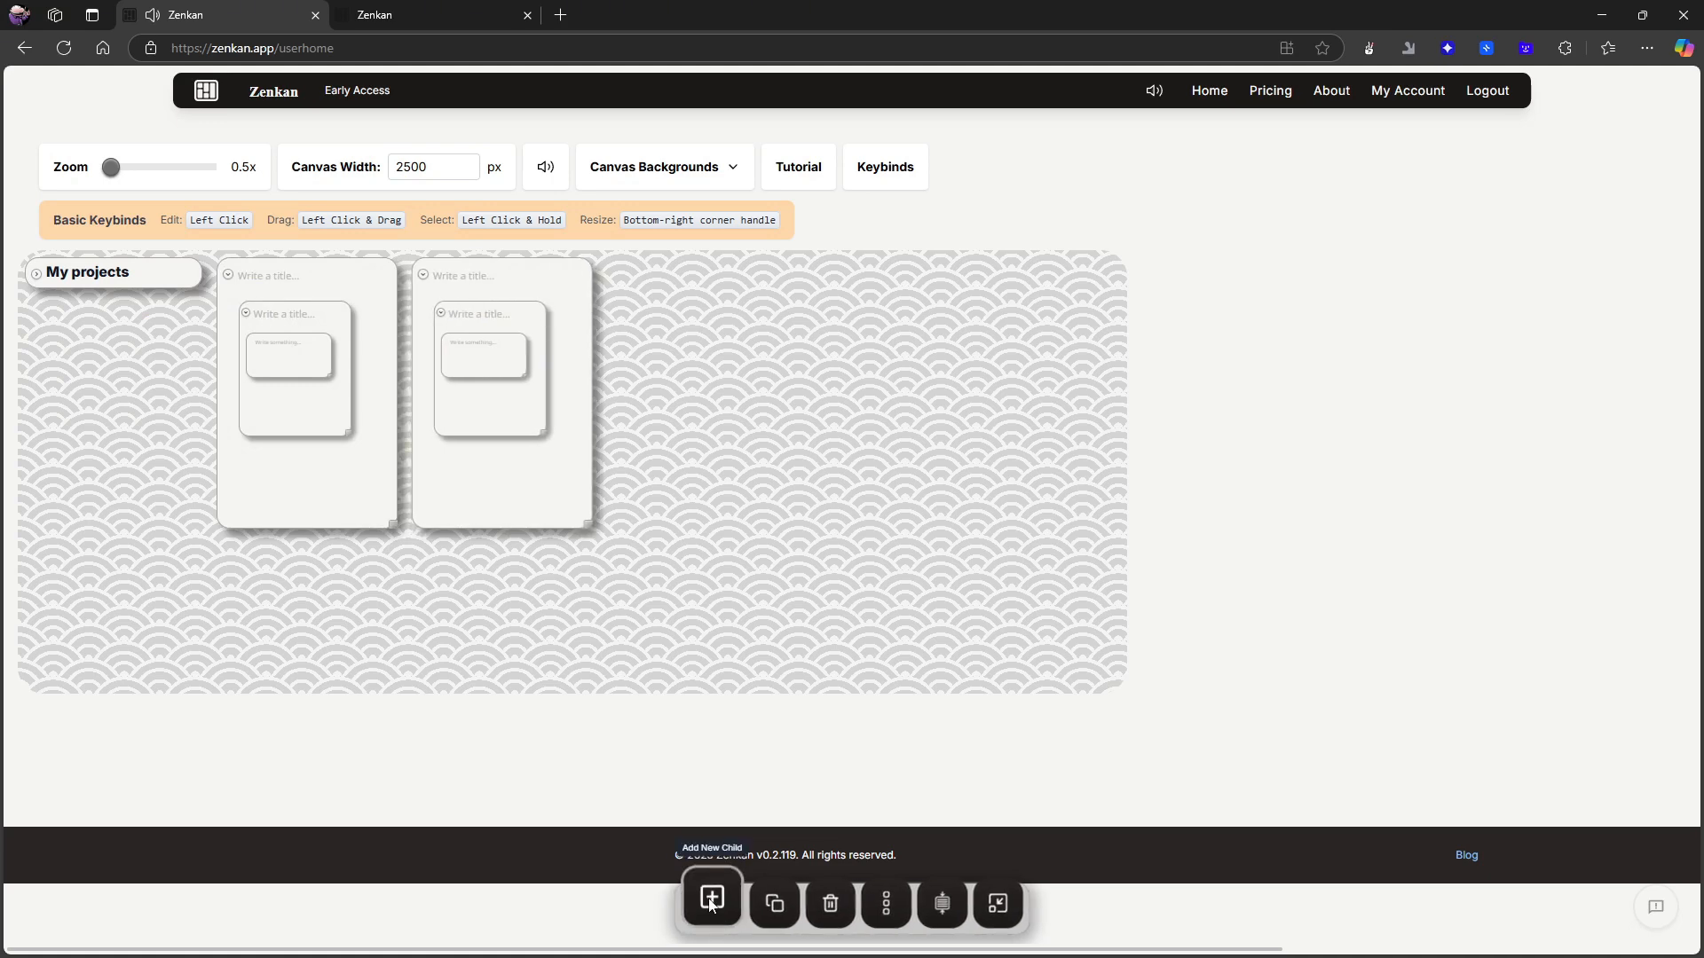
- Select the second untitled top-level card and delete it, confirming the deletion
left_click(502, 274)
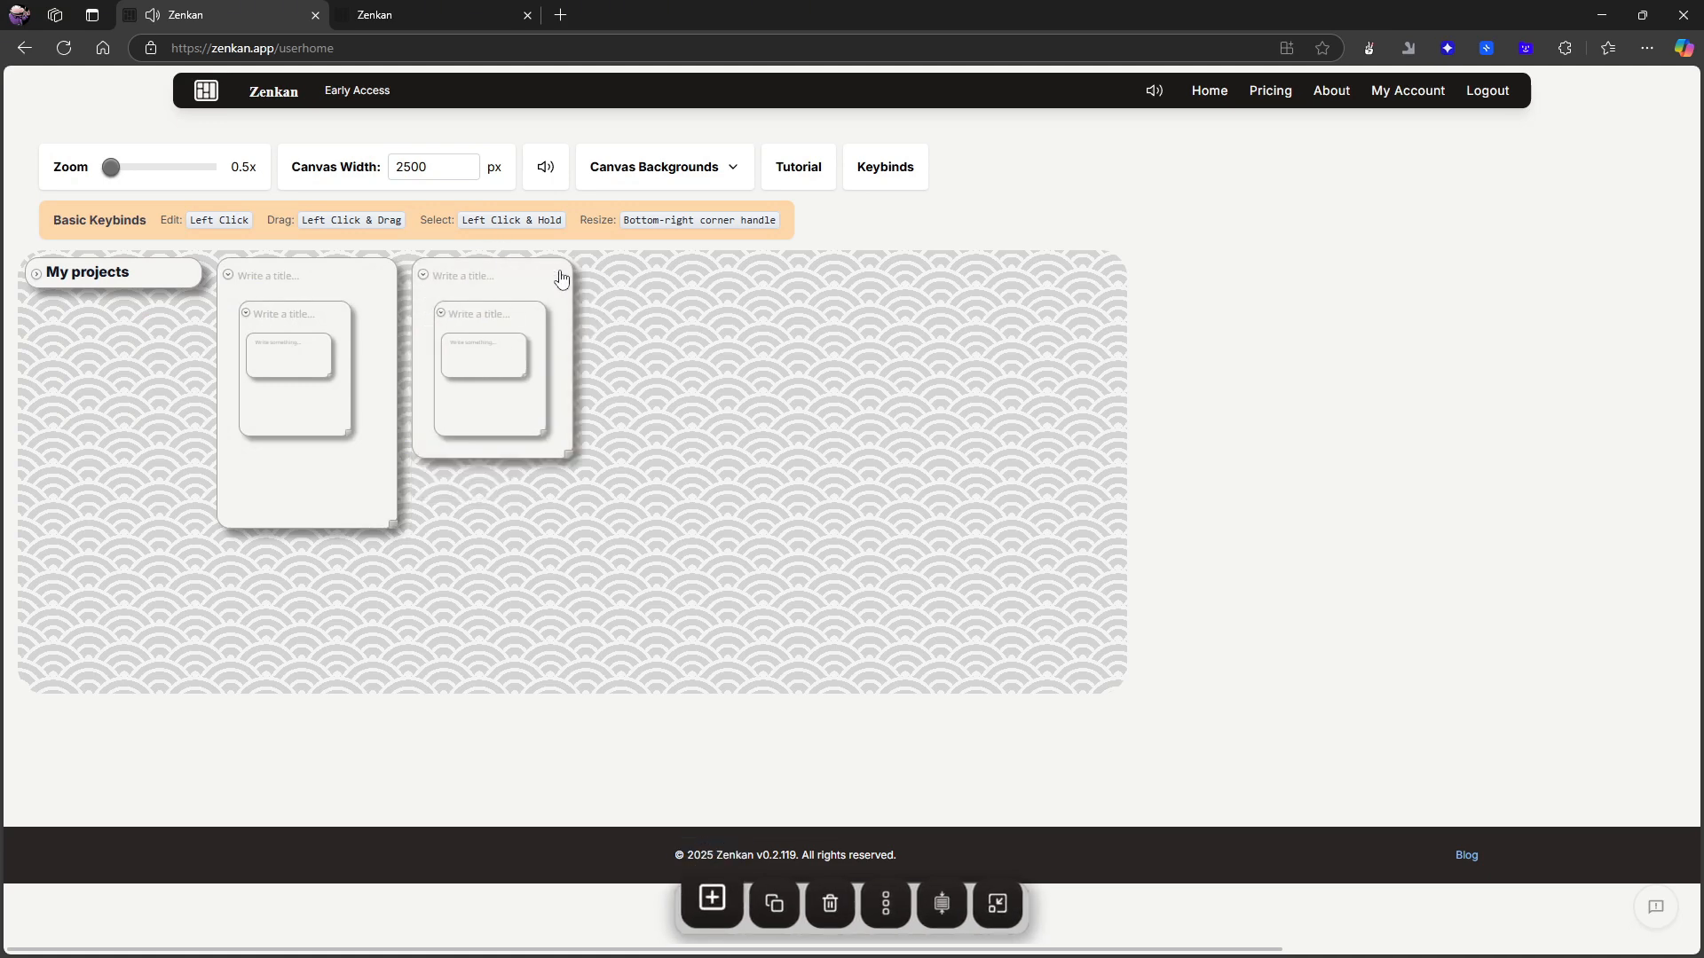
right_click(560, 278)
key("Escape")
mouse_move(471, 269)
left_mouse_down()
mouse_move(527, 358)
mouse_move(487, 316)
mouse_move(497, 277)
left_mouse_up()
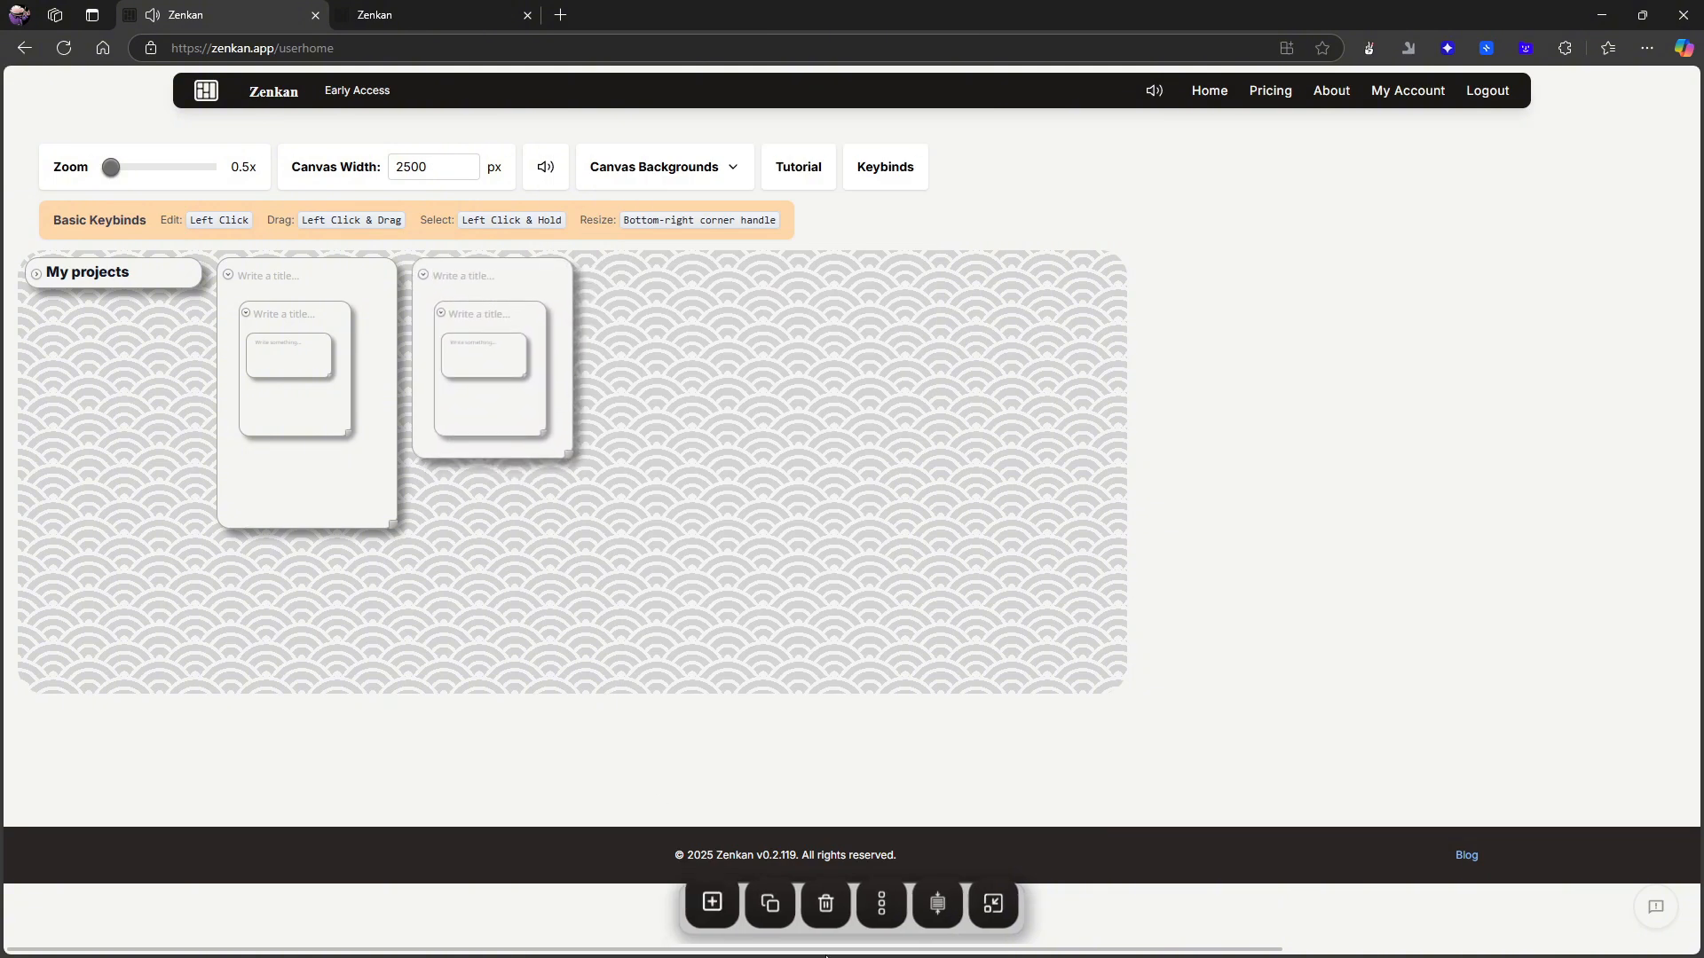
left_click(827, 907)
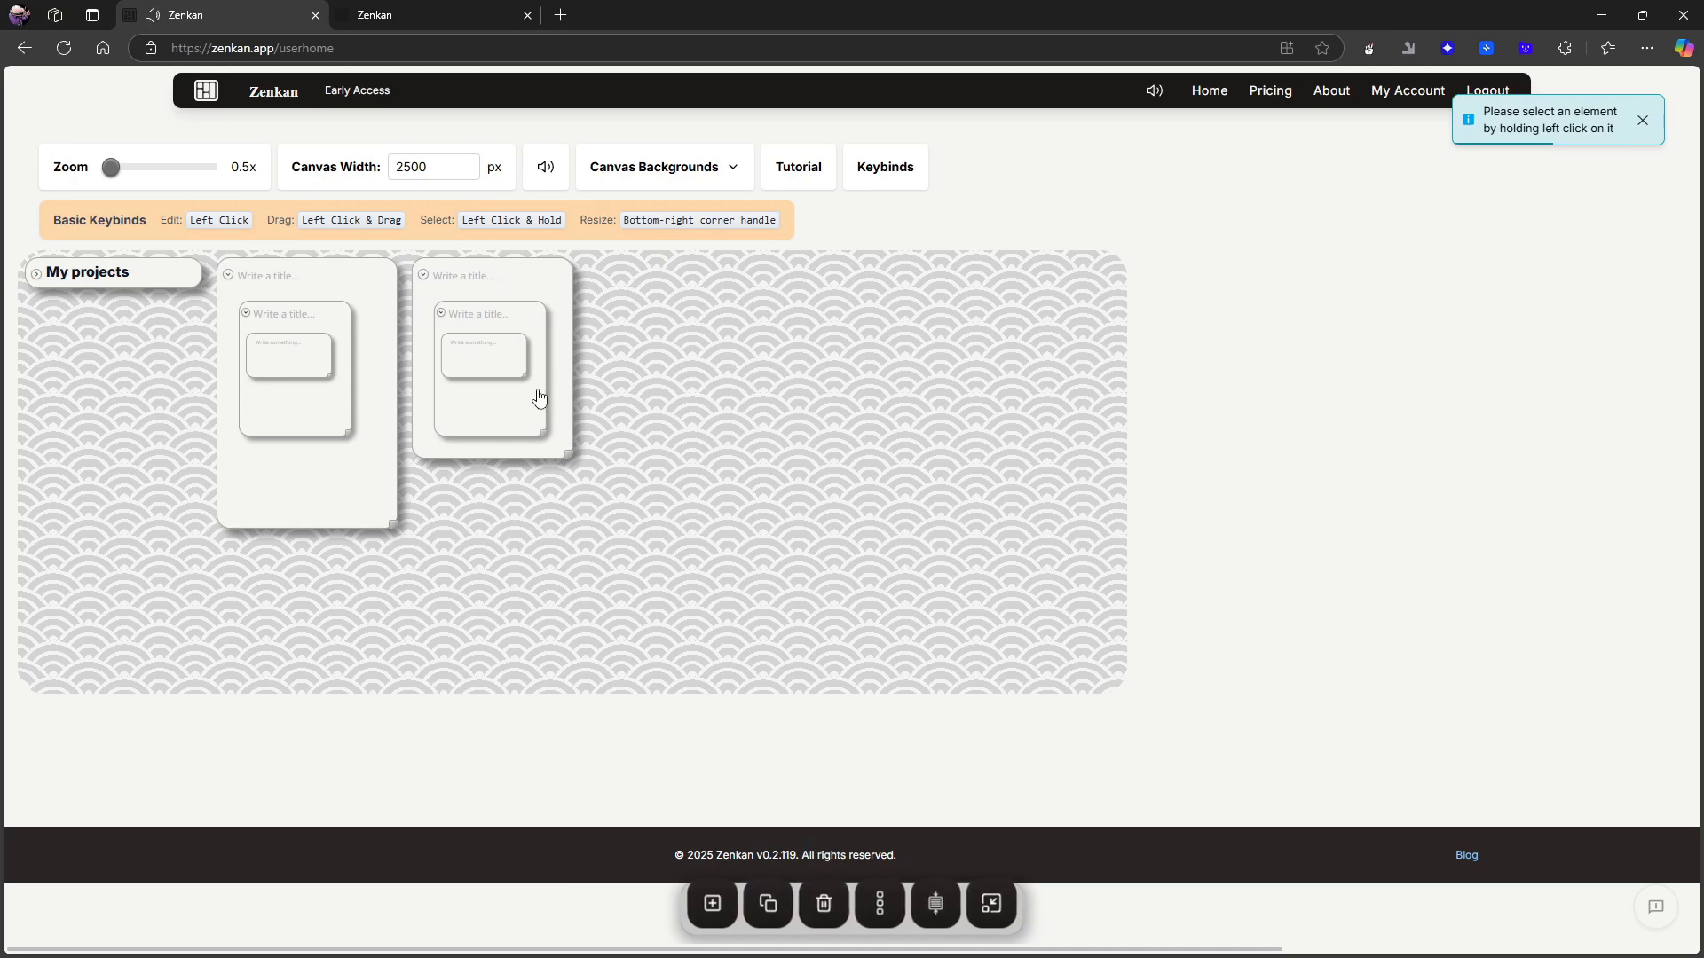
mouse_move(482, 295)
left_mouse_down()
mouse_move(533, 355)
mouse_move(780, 892)
mouse_move(825, 926)
mouse_move(579, 399)
mouse_move(499, 291)
left_mouse_up()
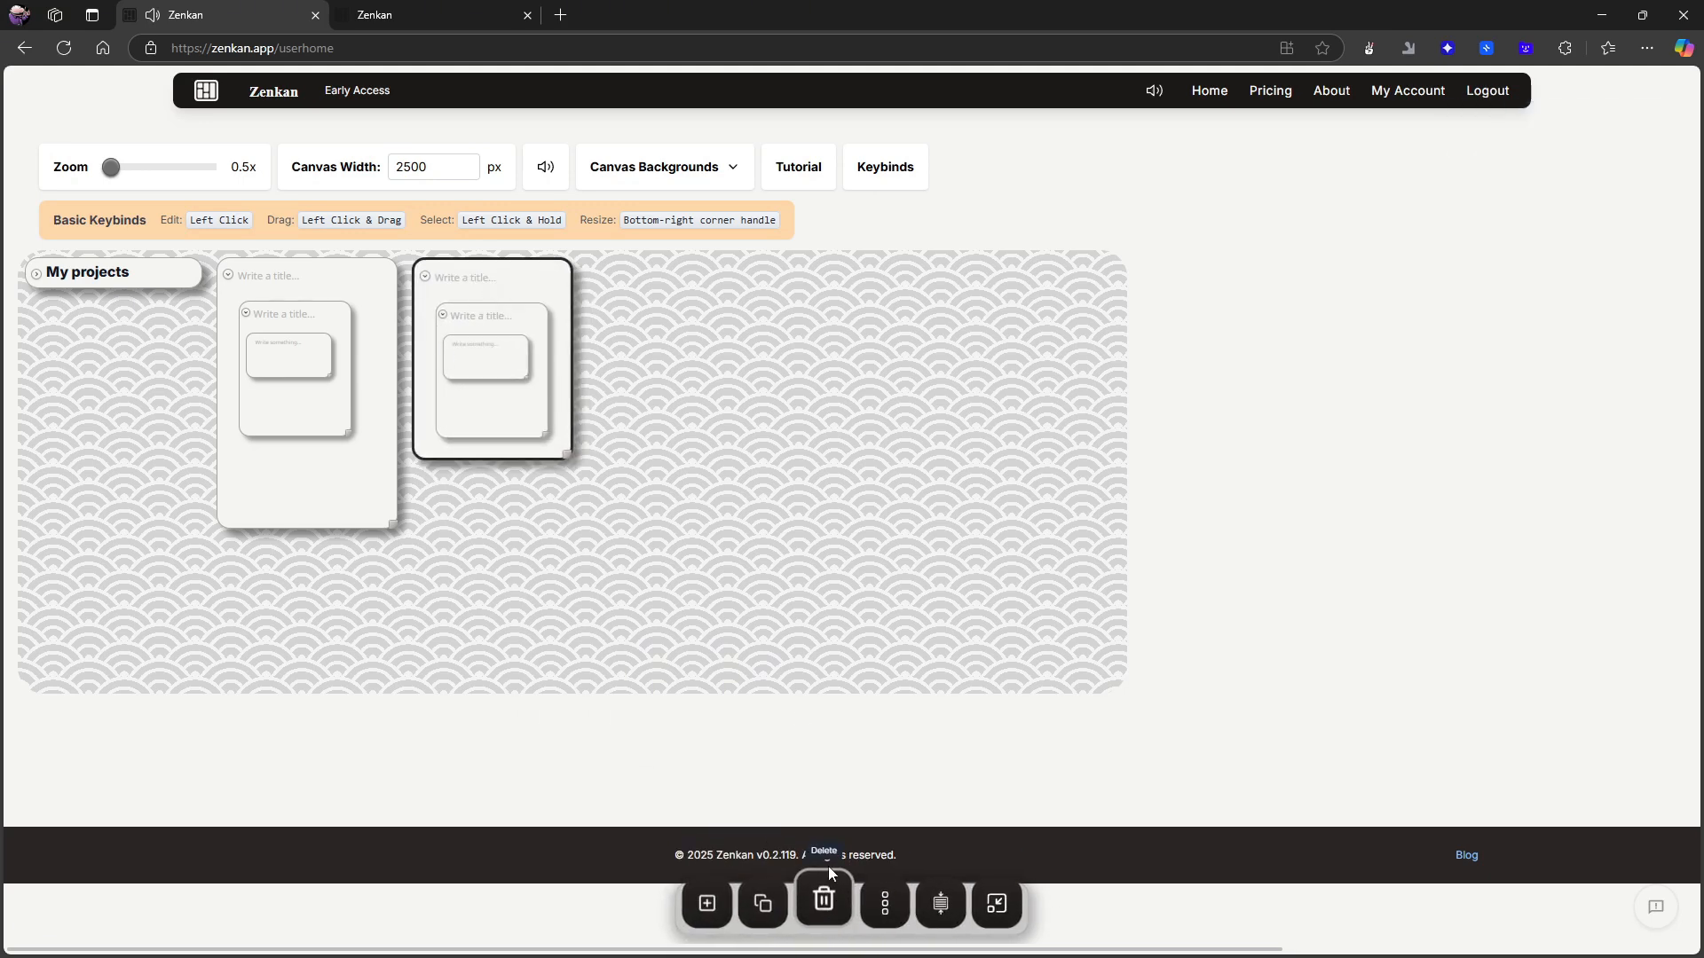
left_click(308, 277)
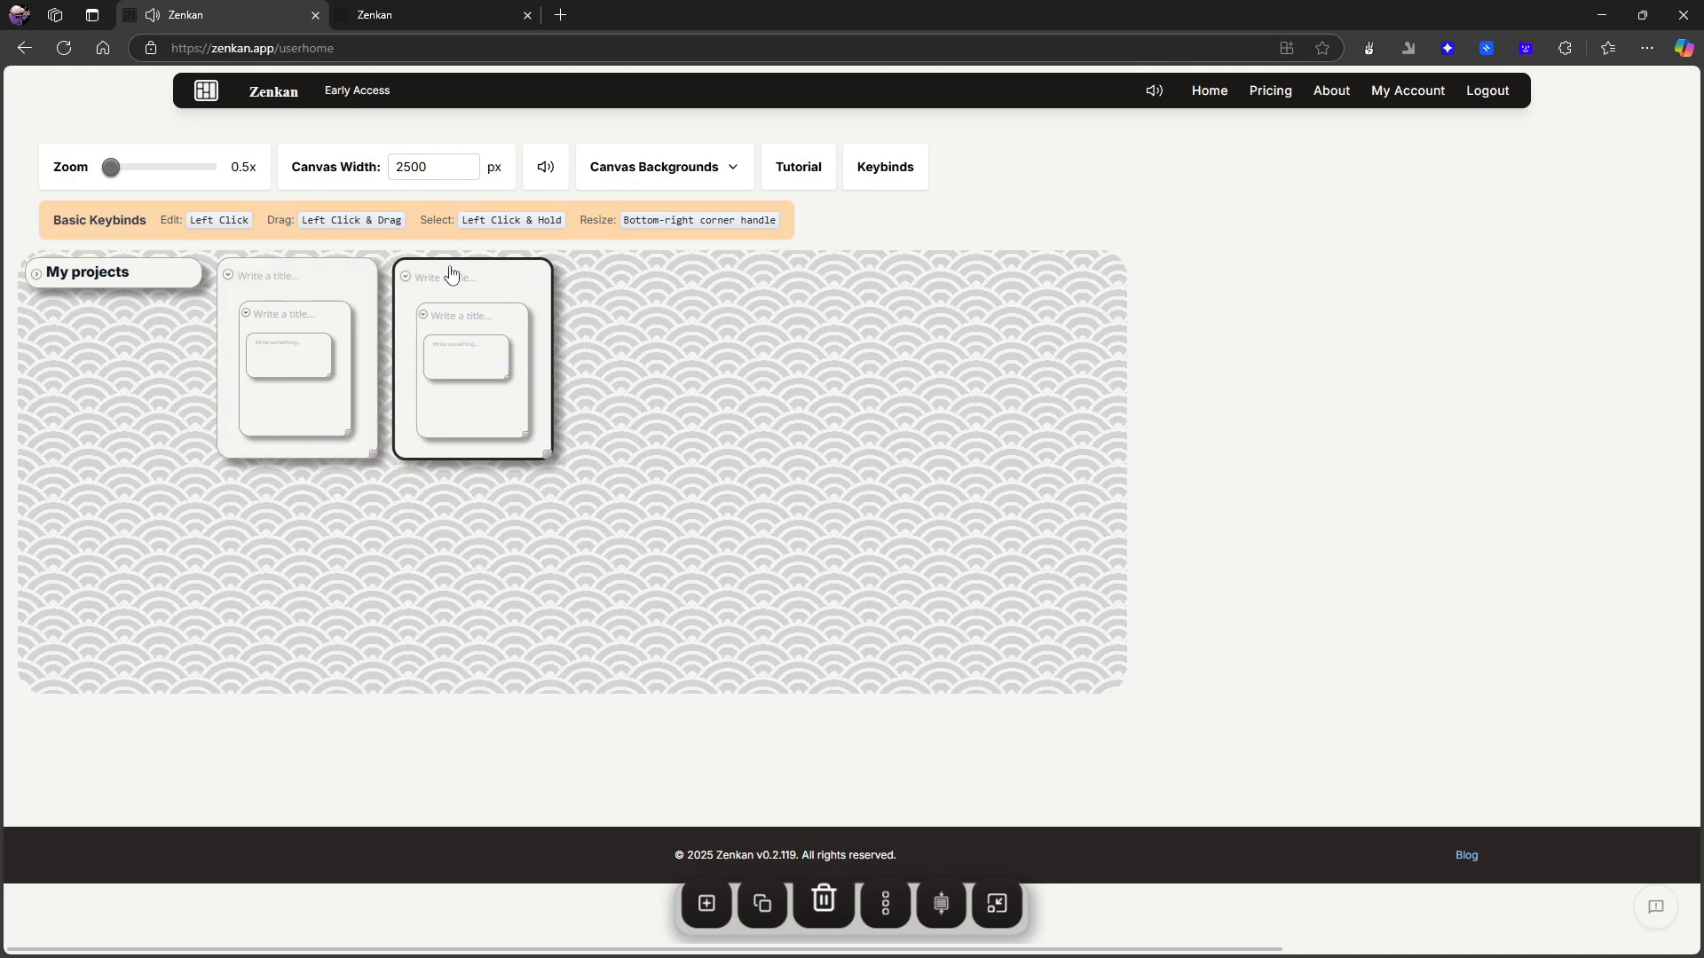
left_click(453, 277)
left_click(450, 275)
left_click(824, 901)
left_click(935, 160)
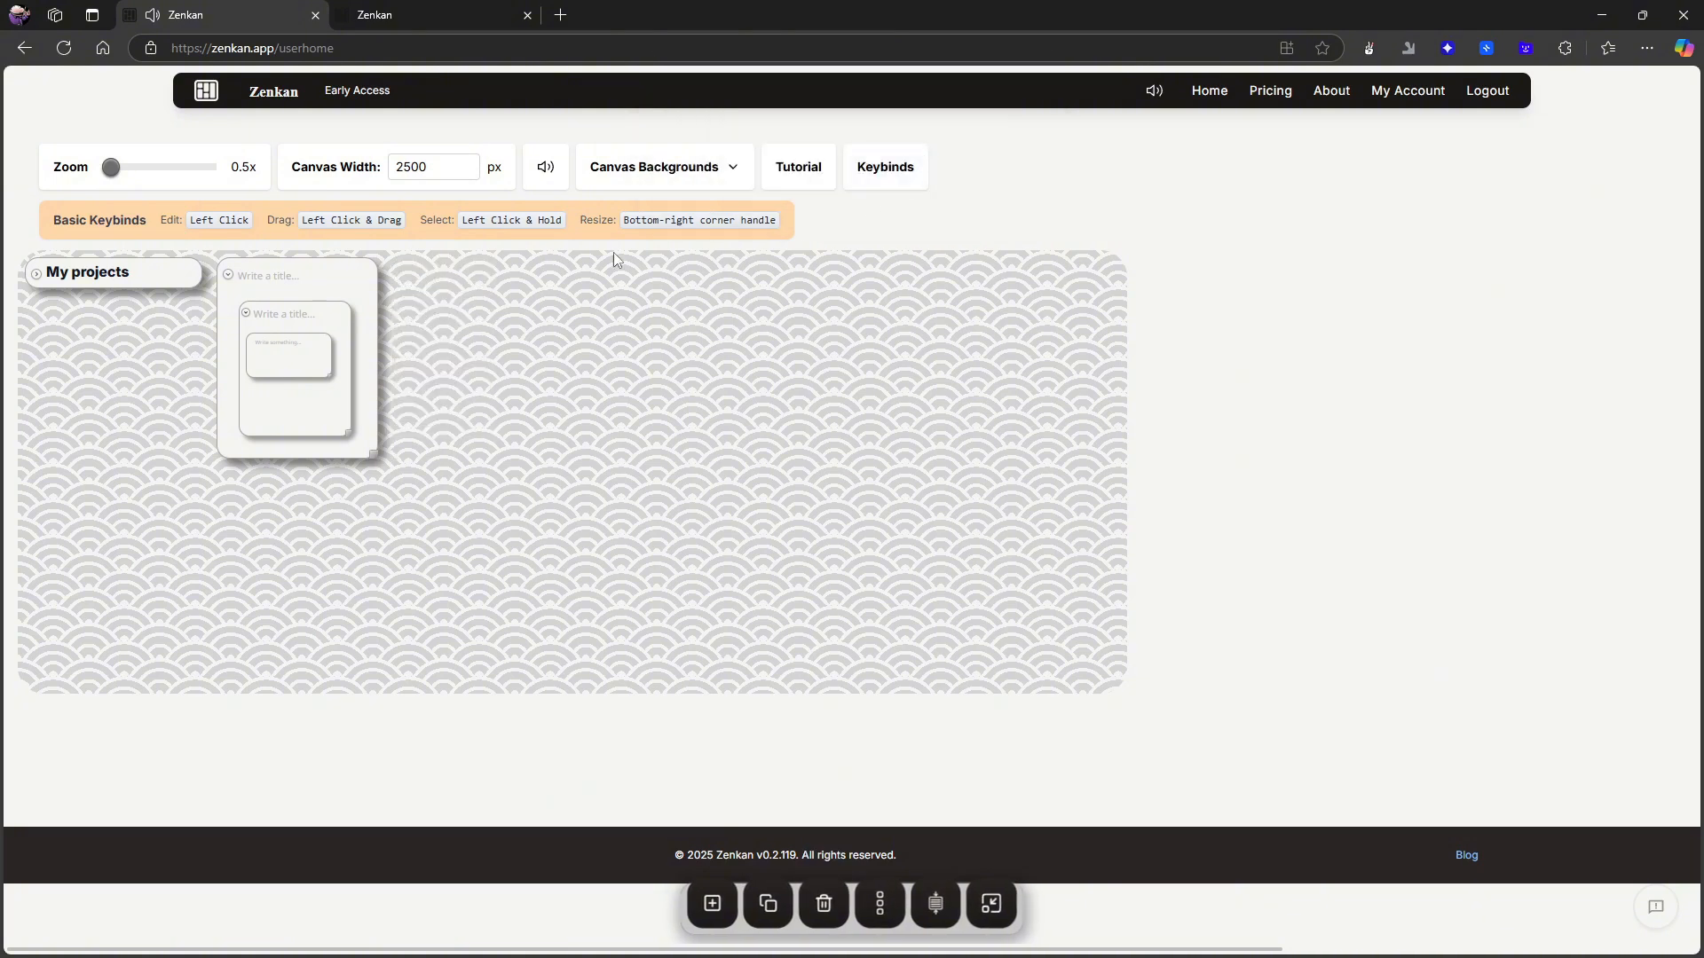
- Title the remaining new top-level card "Test project" and set the canvas zoom to 1.3x
left_click(267, 277)
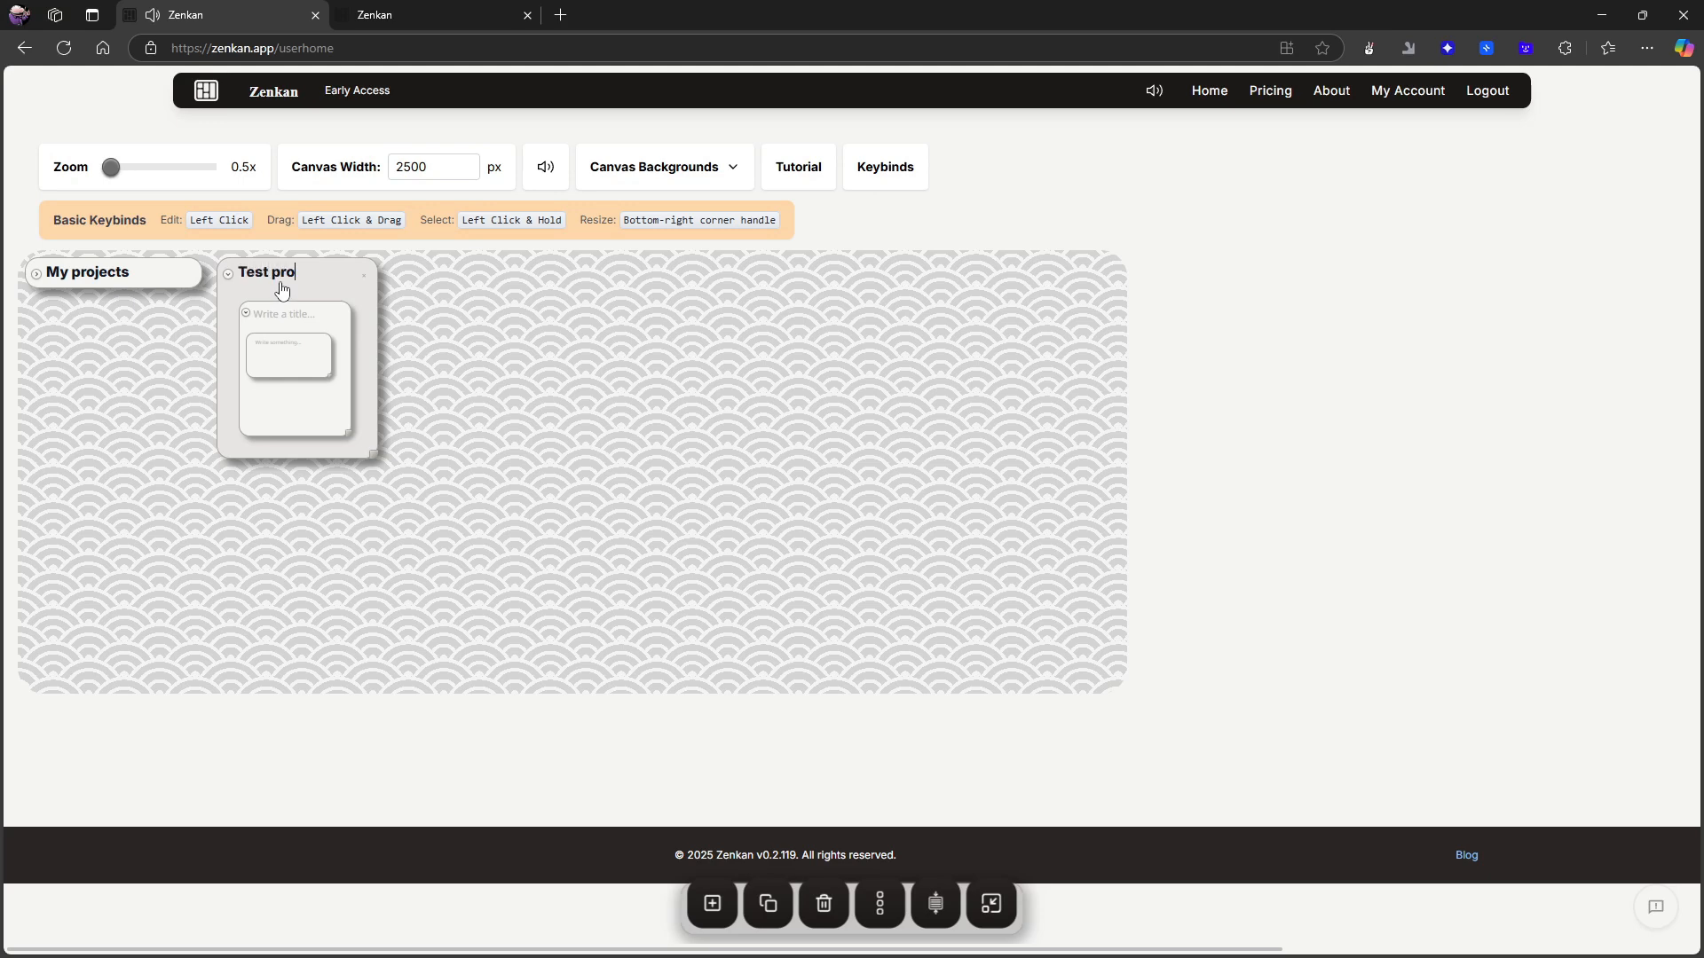
left_click(719, 449)
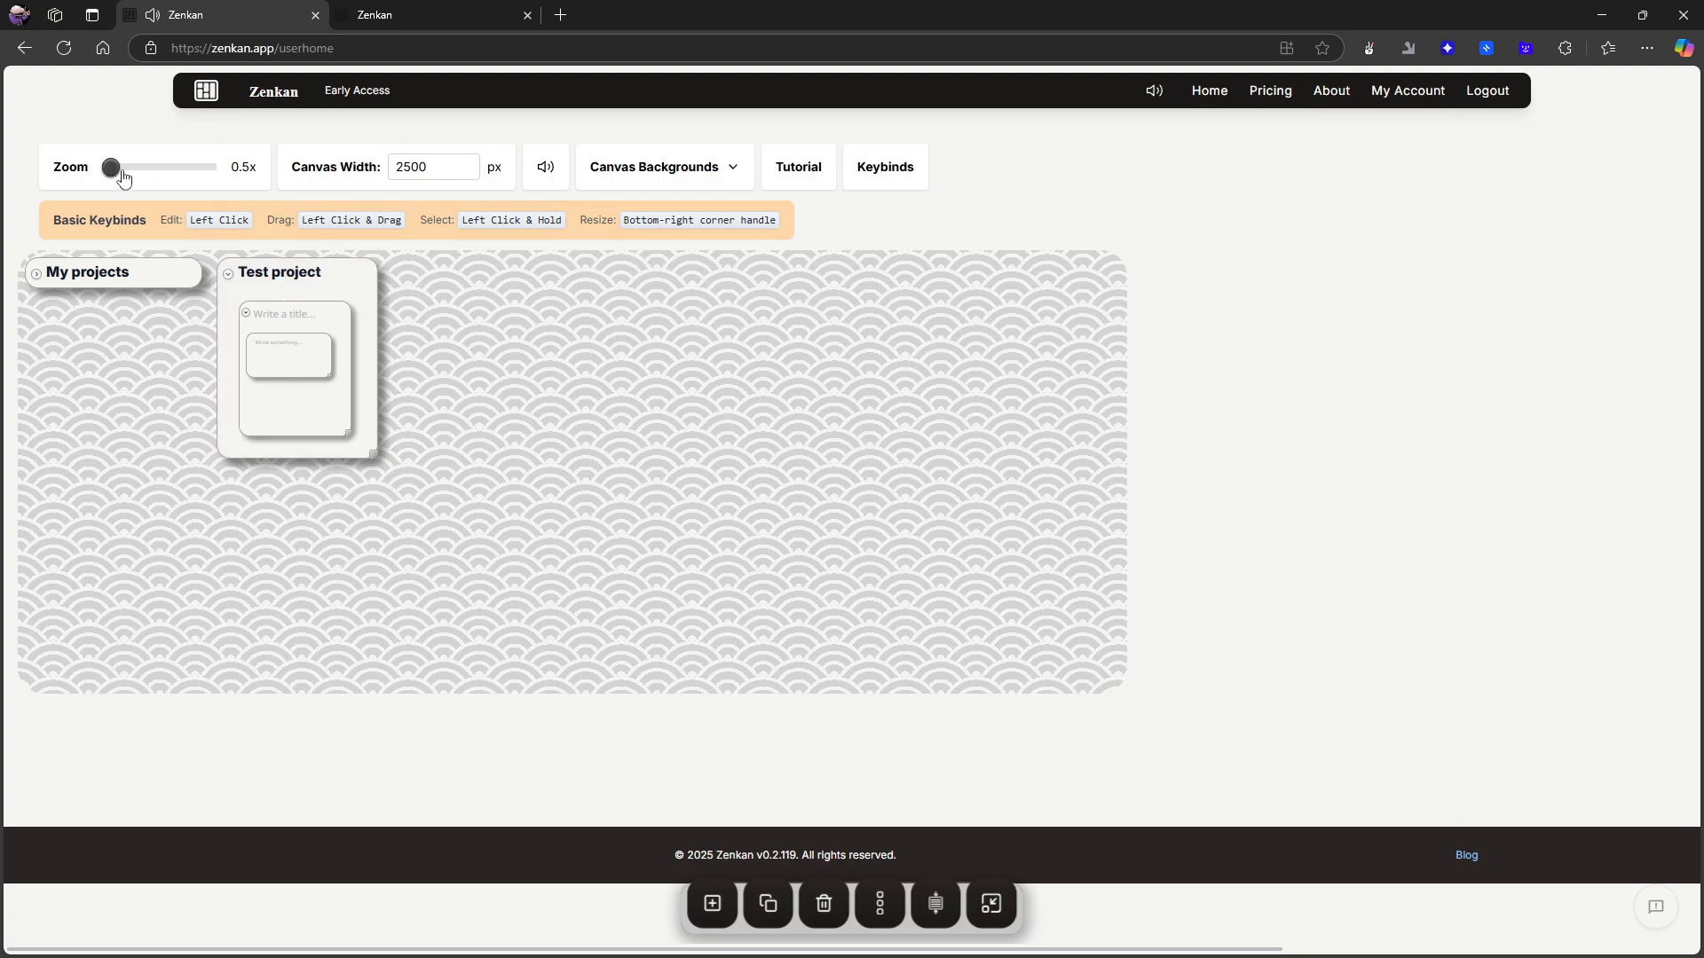
left_click_drag(124, 177, 177, 177)
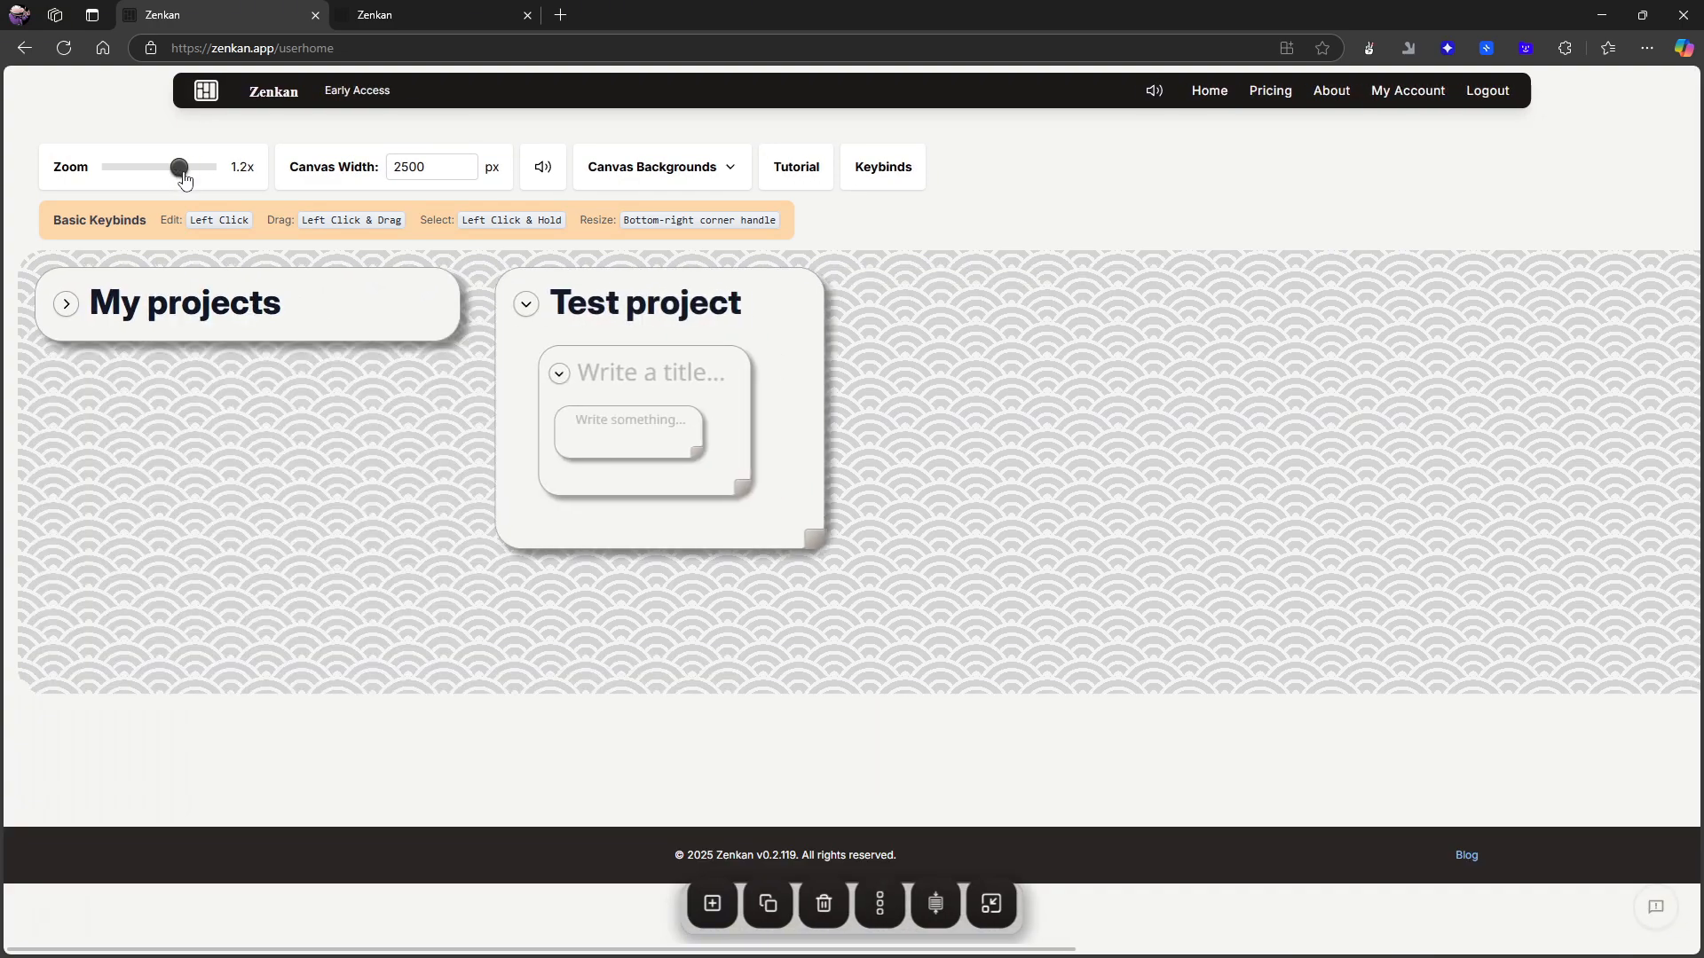
left_click_drag(184, 179, 192, 179)
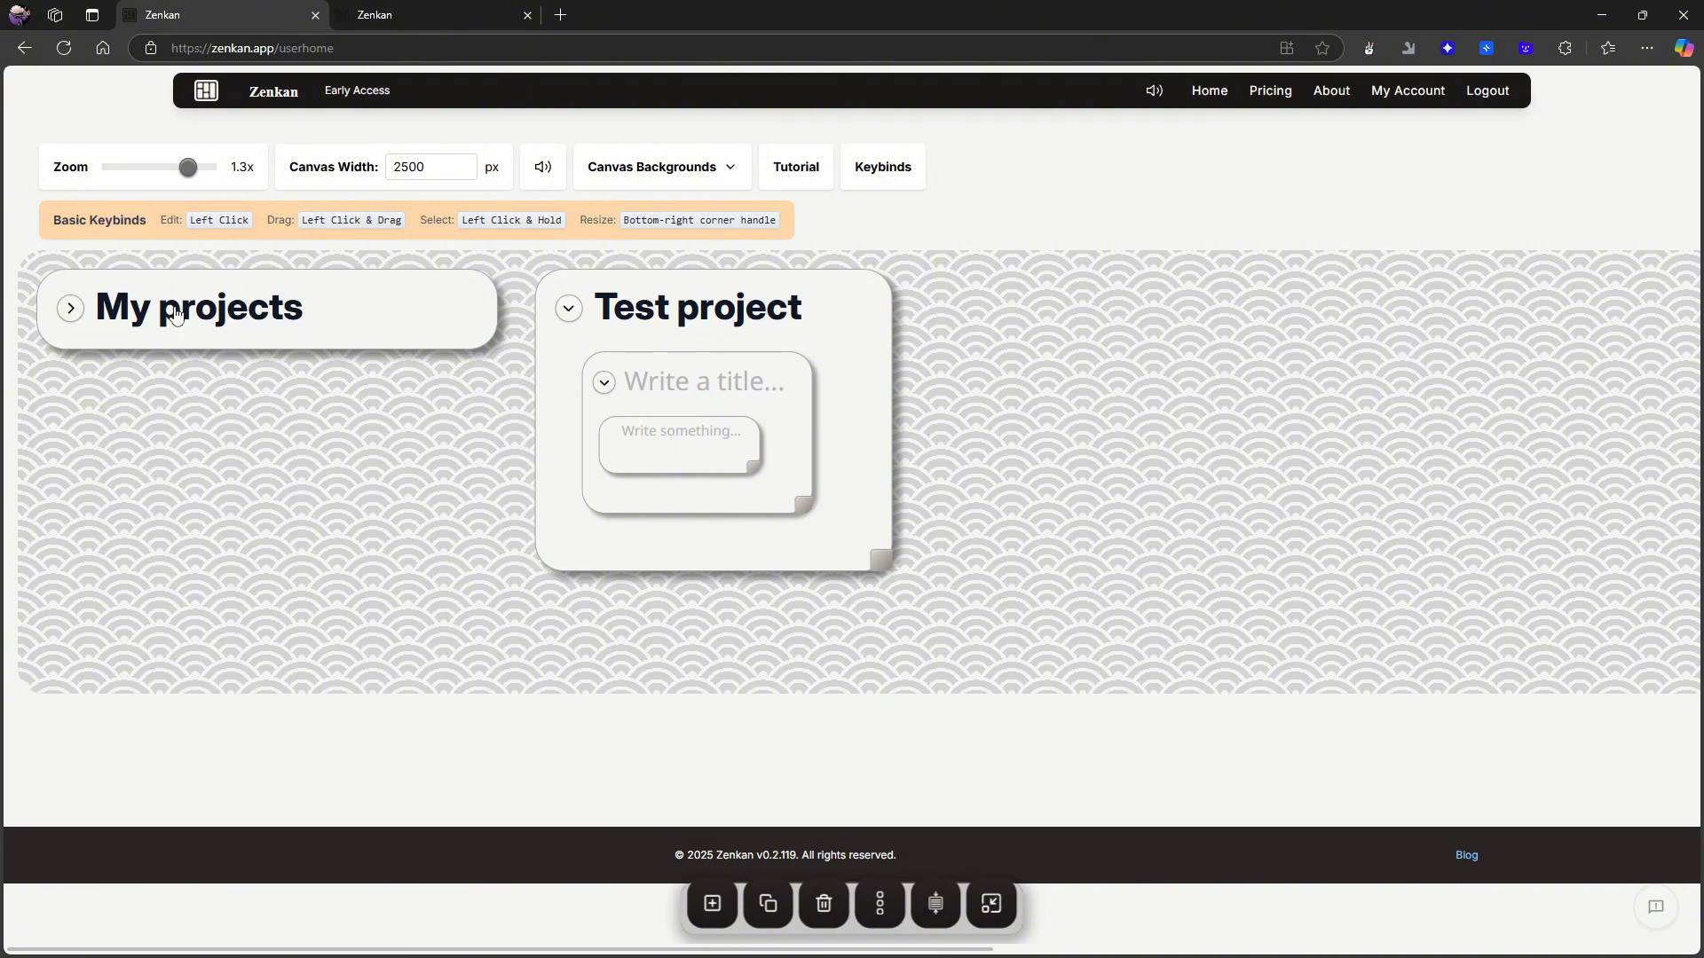
left_click_drag(185, 170, 186, 172)
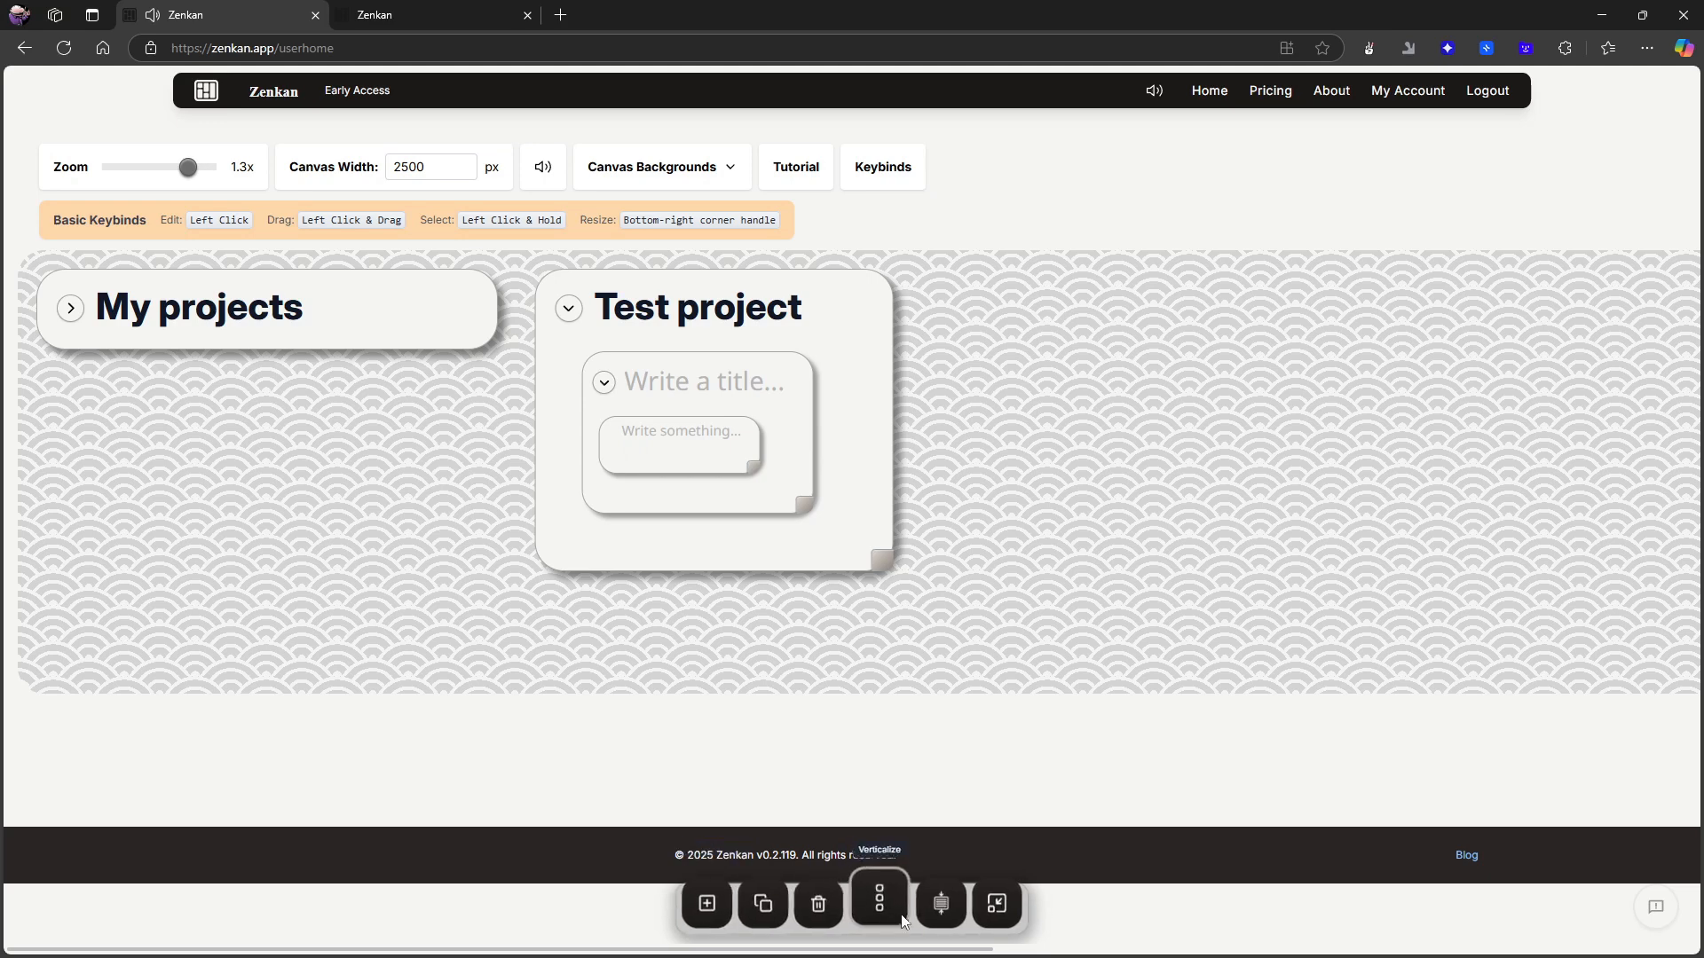
- Add another untitled top-level card beside Test project and delete it again
left_click(924, 916)
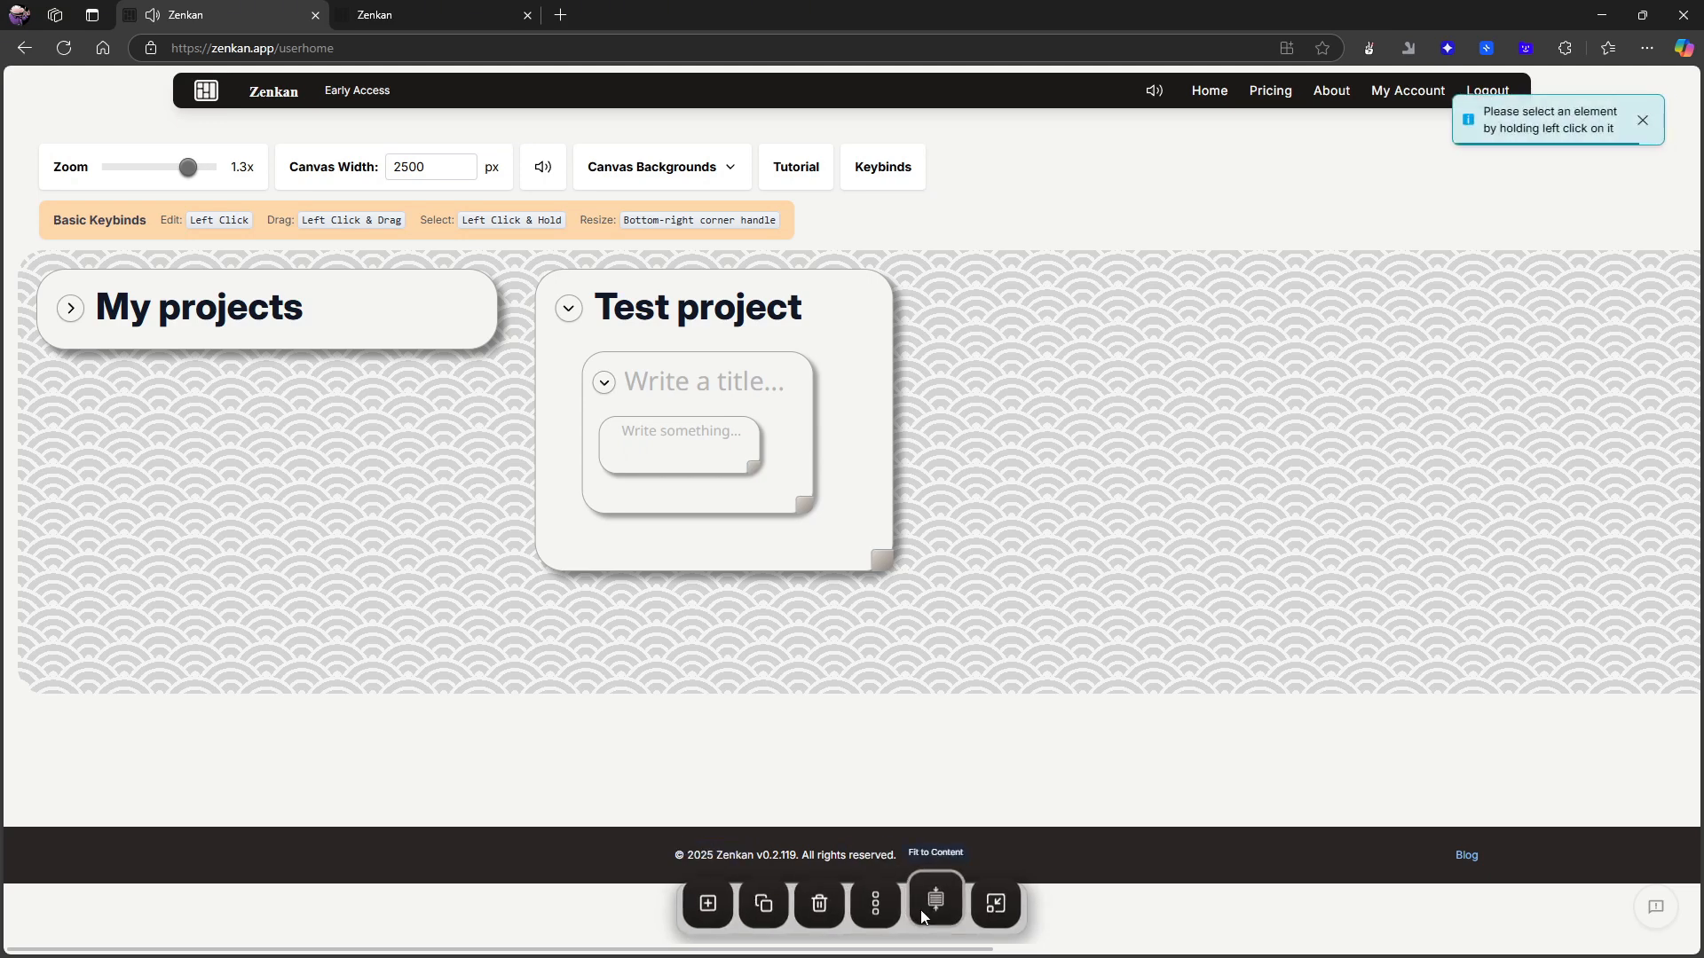
left_click(701, 281)
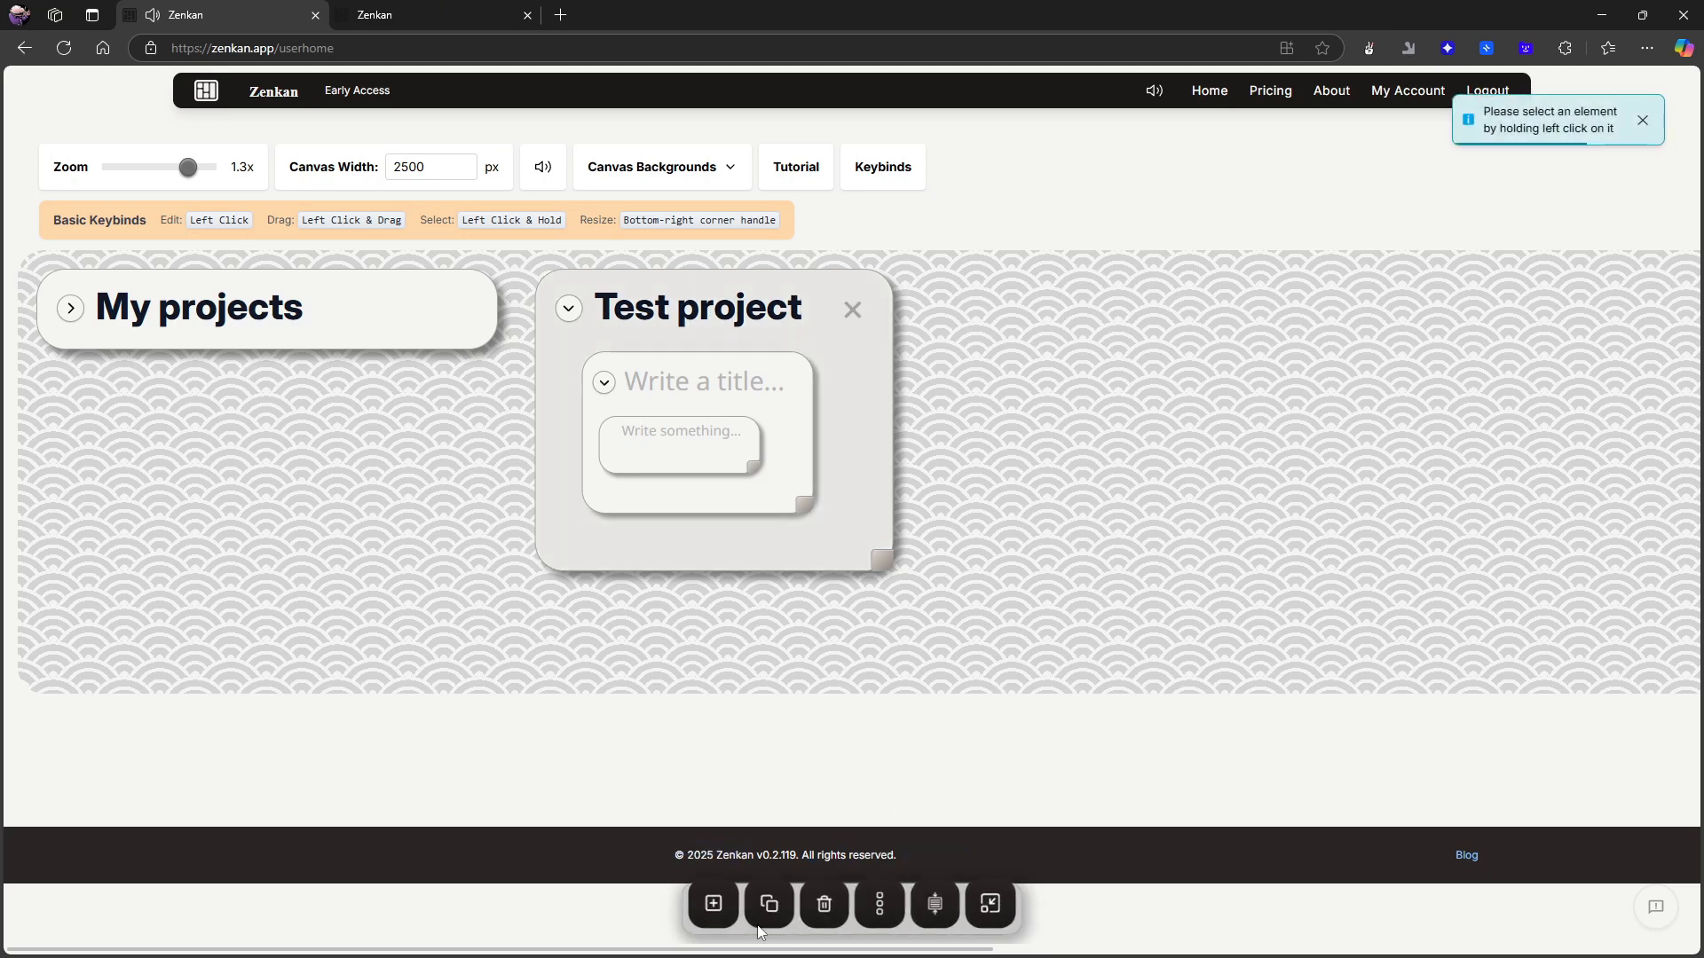
left_click(711, 900)
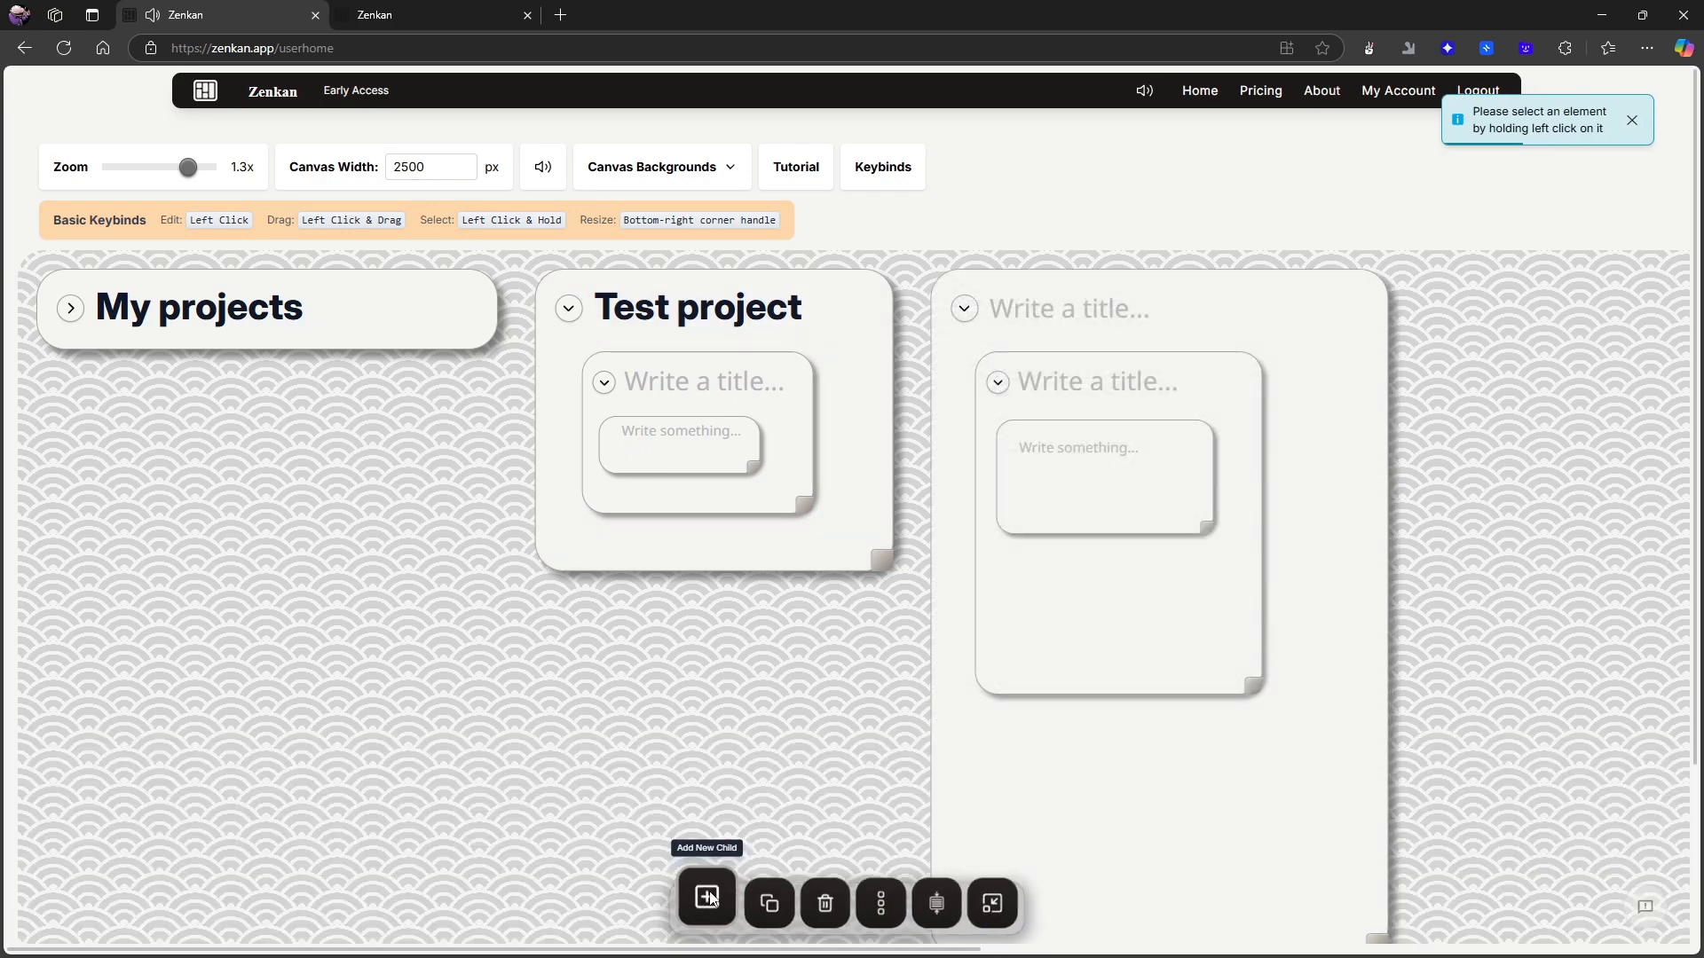
left_click_drag(996, 304, 1275, 334)
left_click(1197, 295)
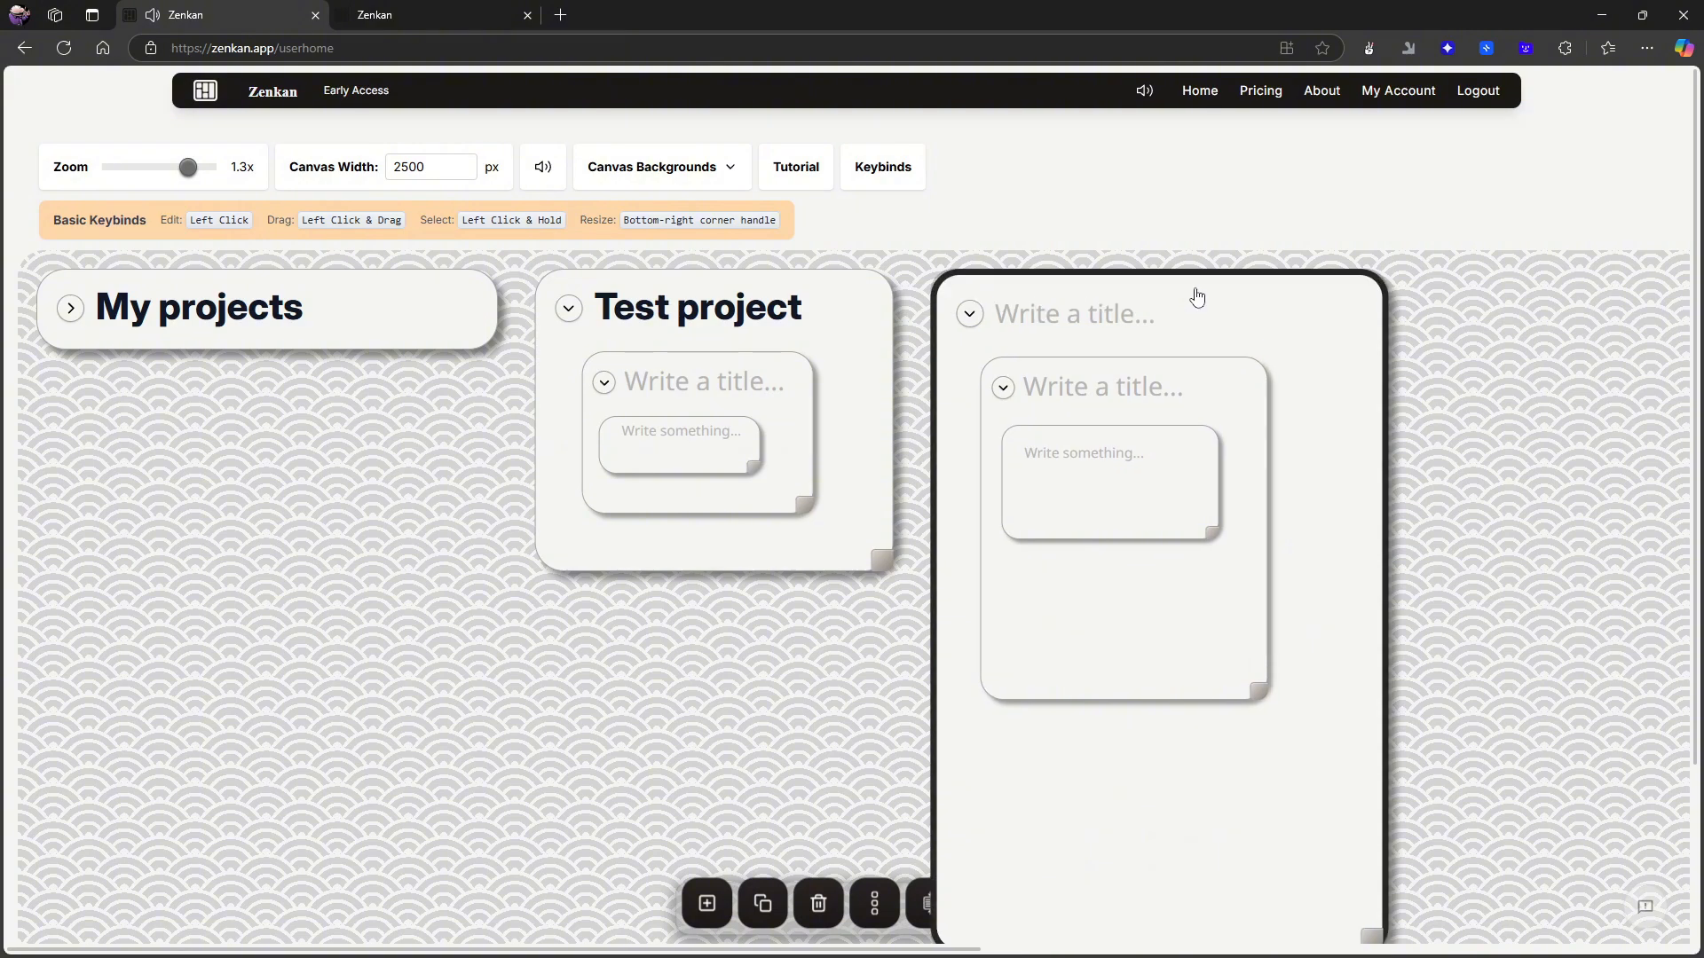
left_click(818, 906)
left_click(937, 161)
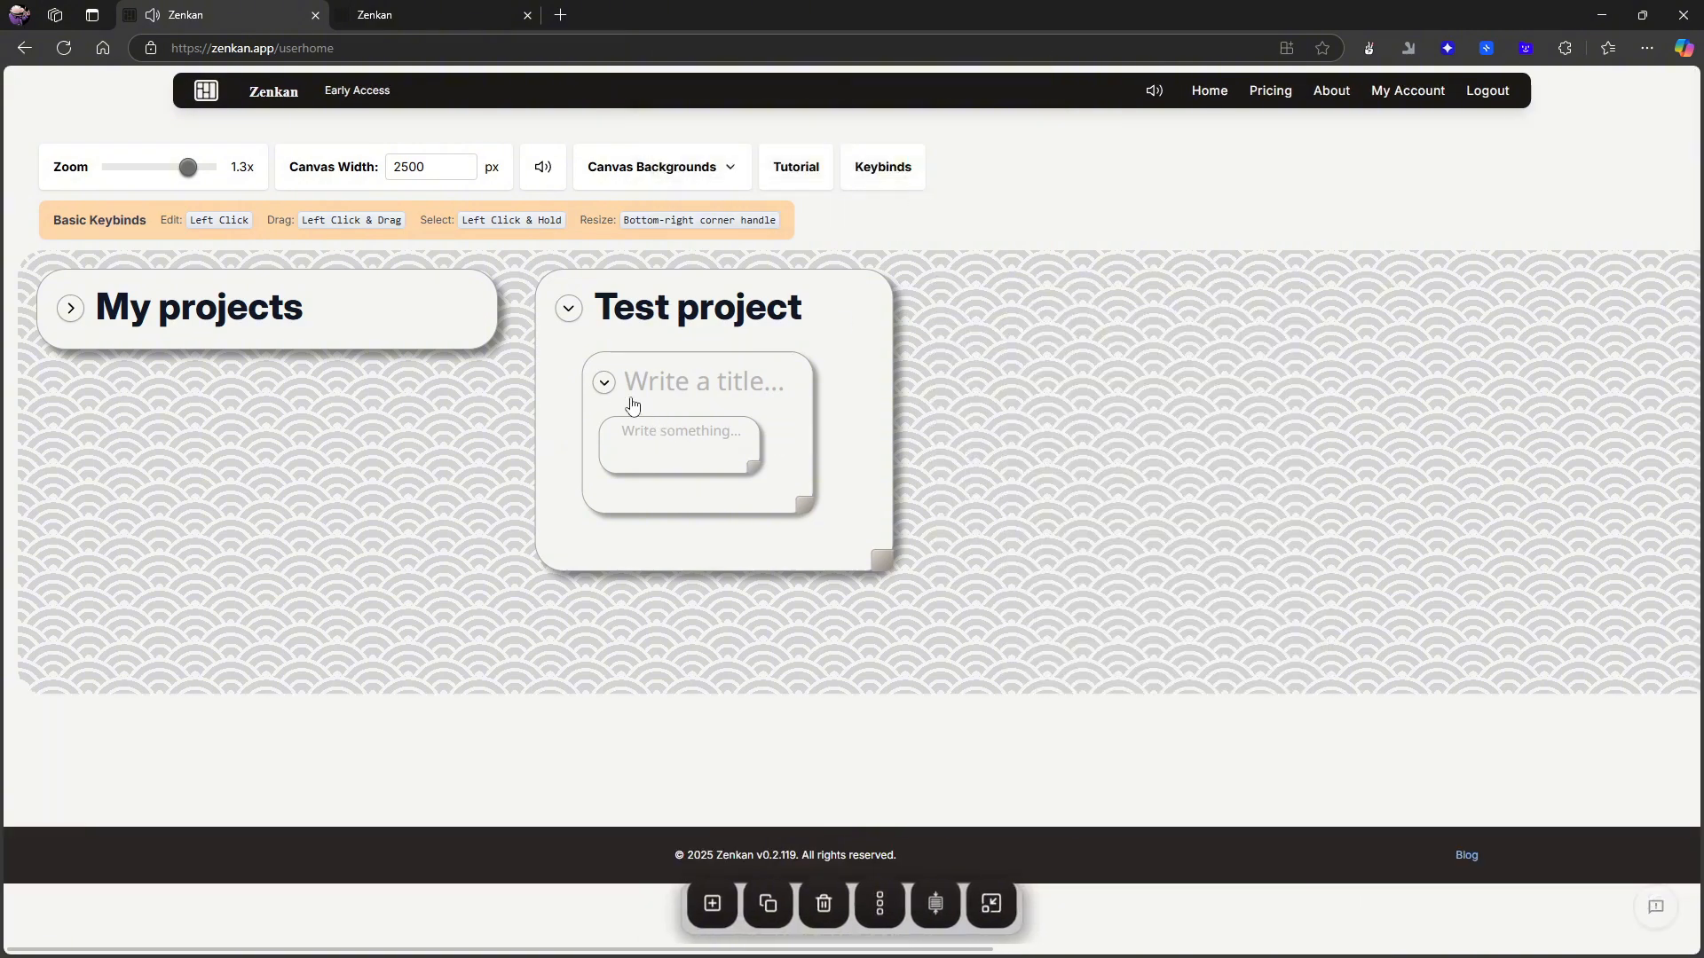
- Enlarge the Test project card to cover most of the visible canvas, collapsing its nested untitled card for the resize and re-expanding it
left_click(604, 382)
left_click(737, 384)
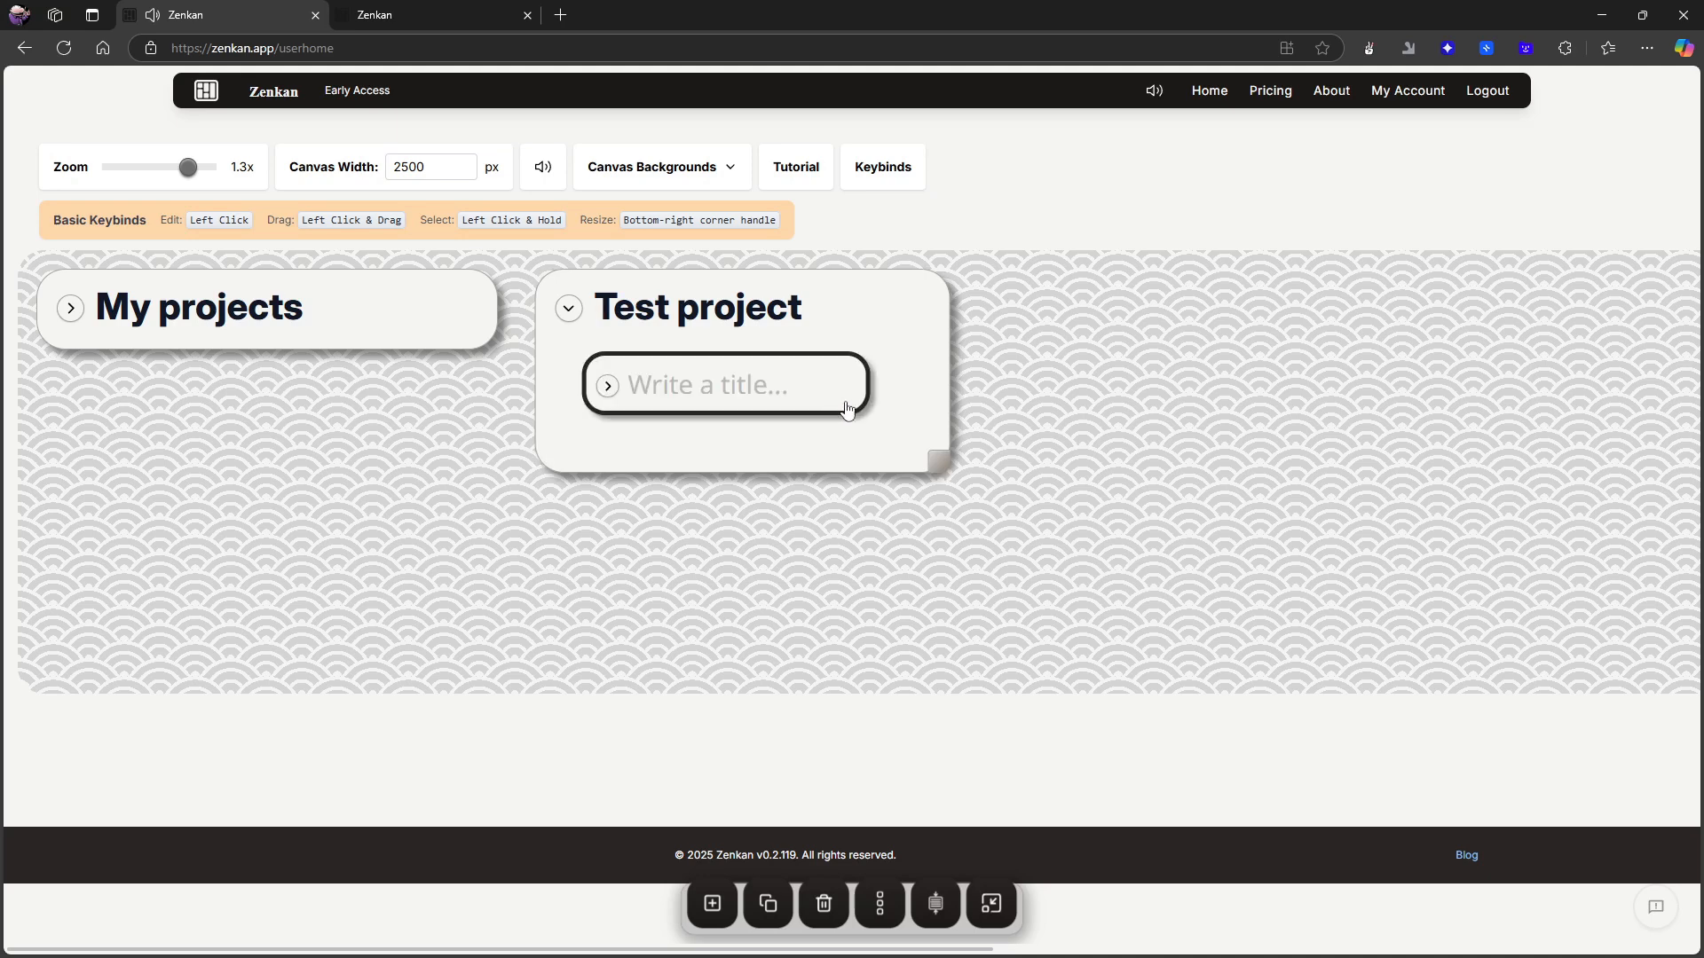
left_click_drag(942, 462, 1536, 657)
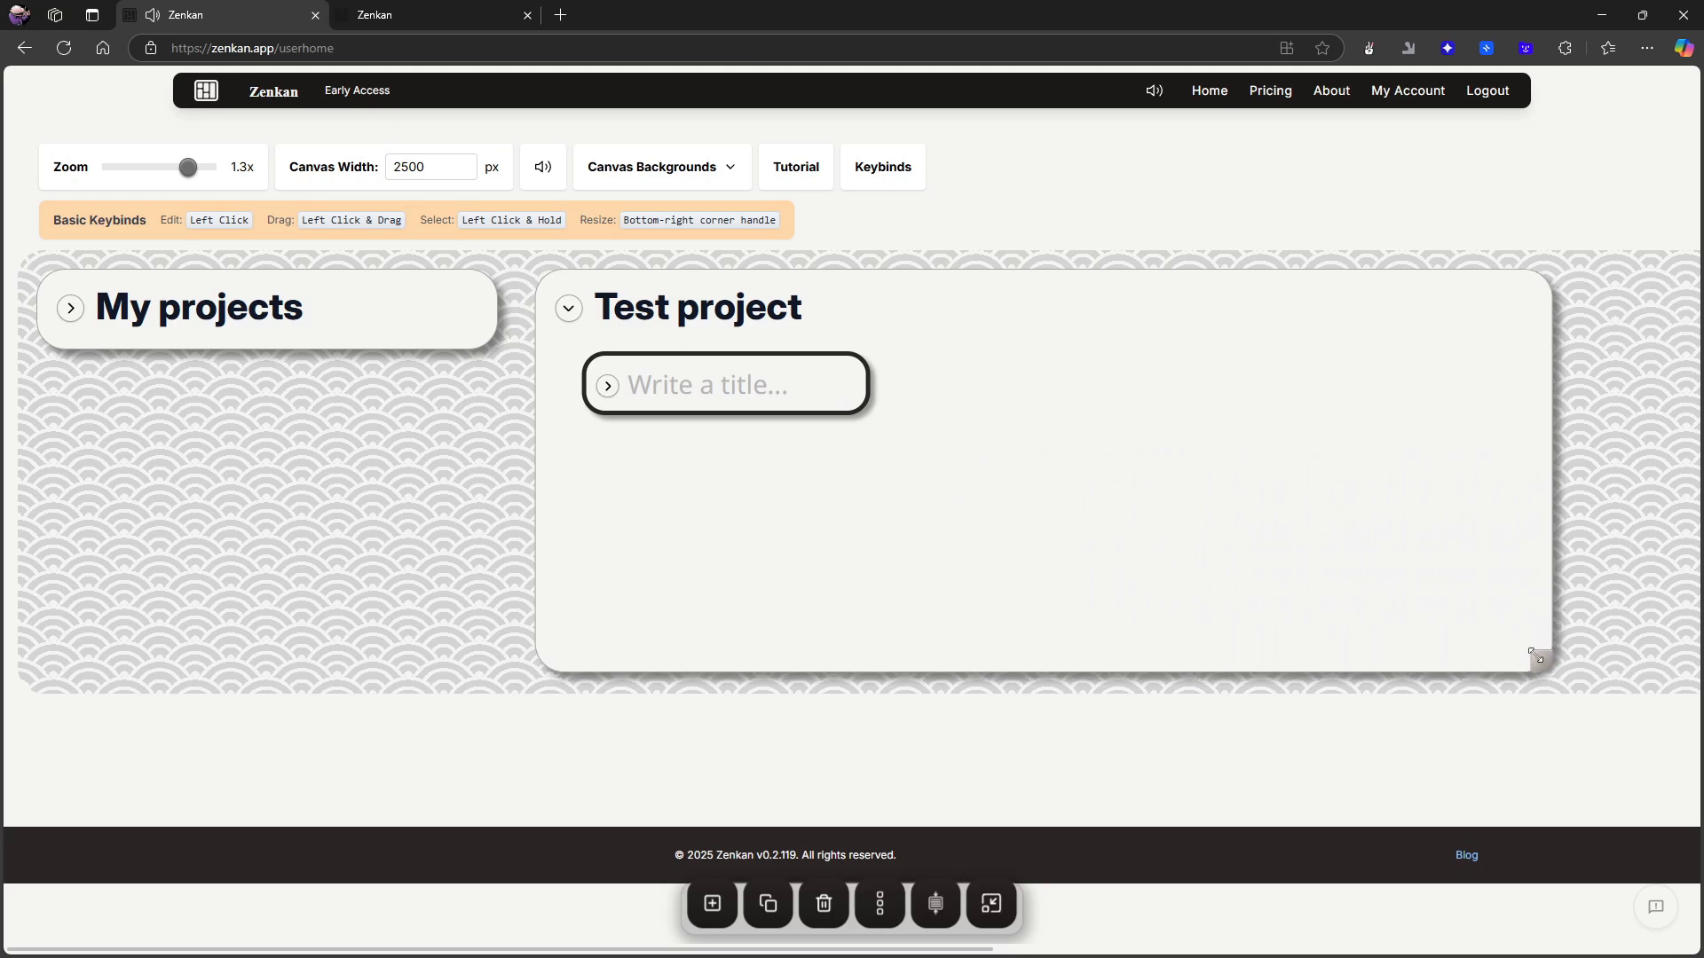
left_click(610, 380)
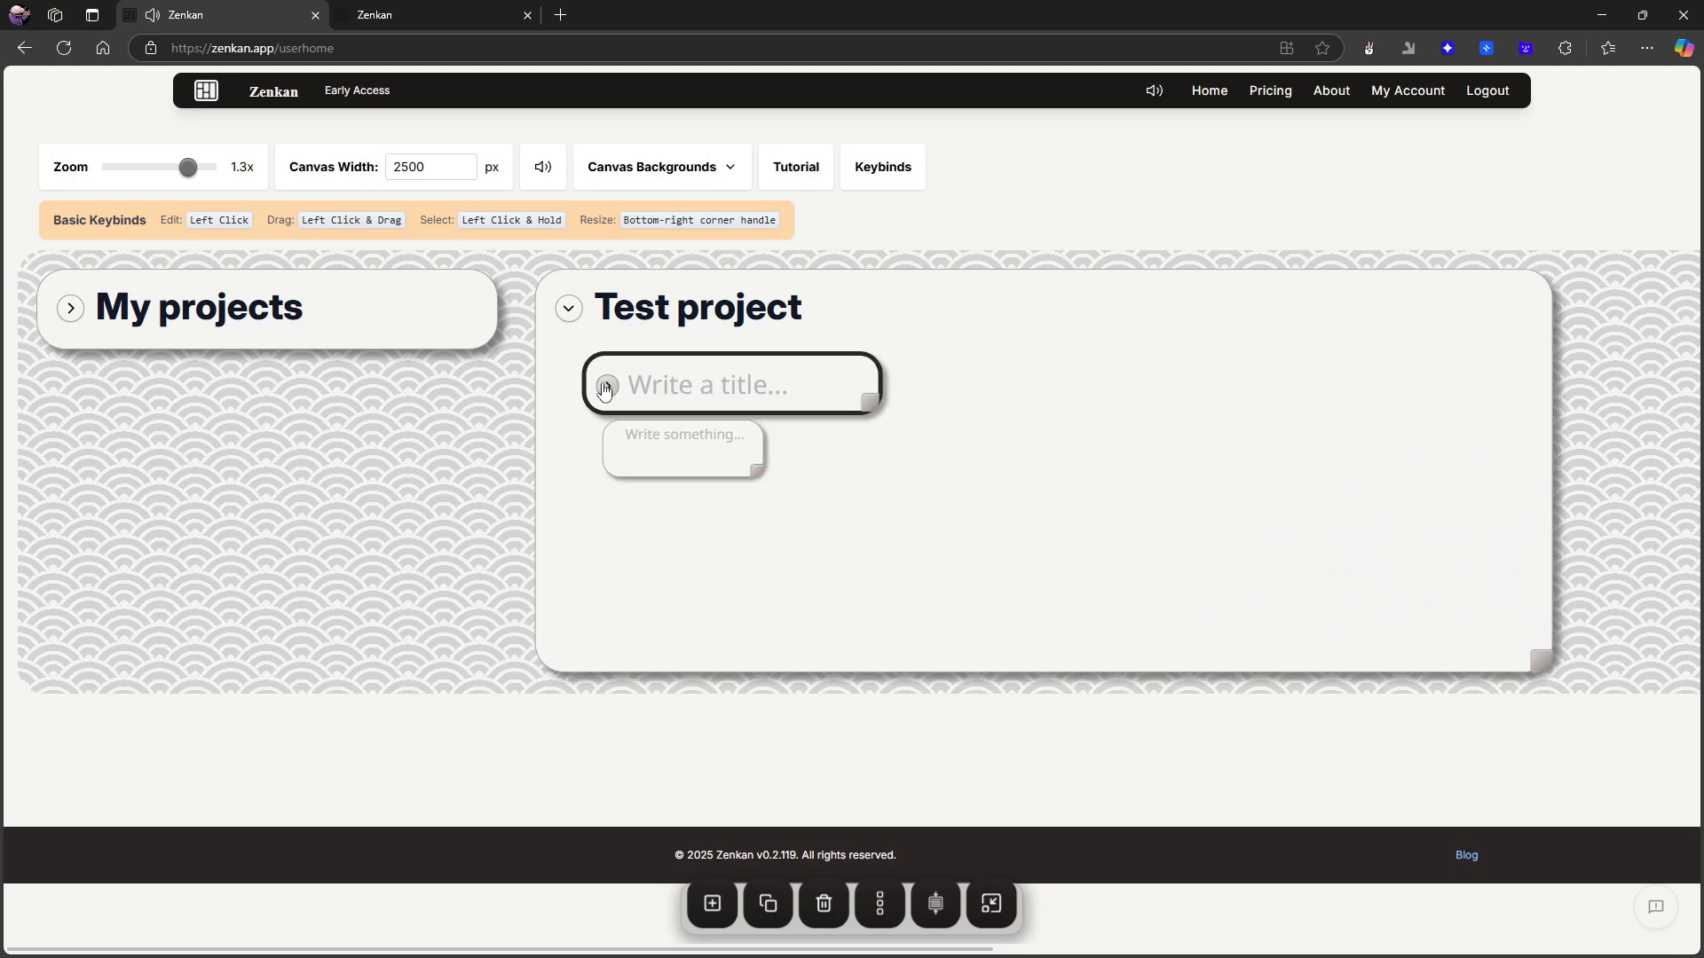
- Expand the My projects card and look over its To Do, Doing and Done cards
left_click(710, 432)
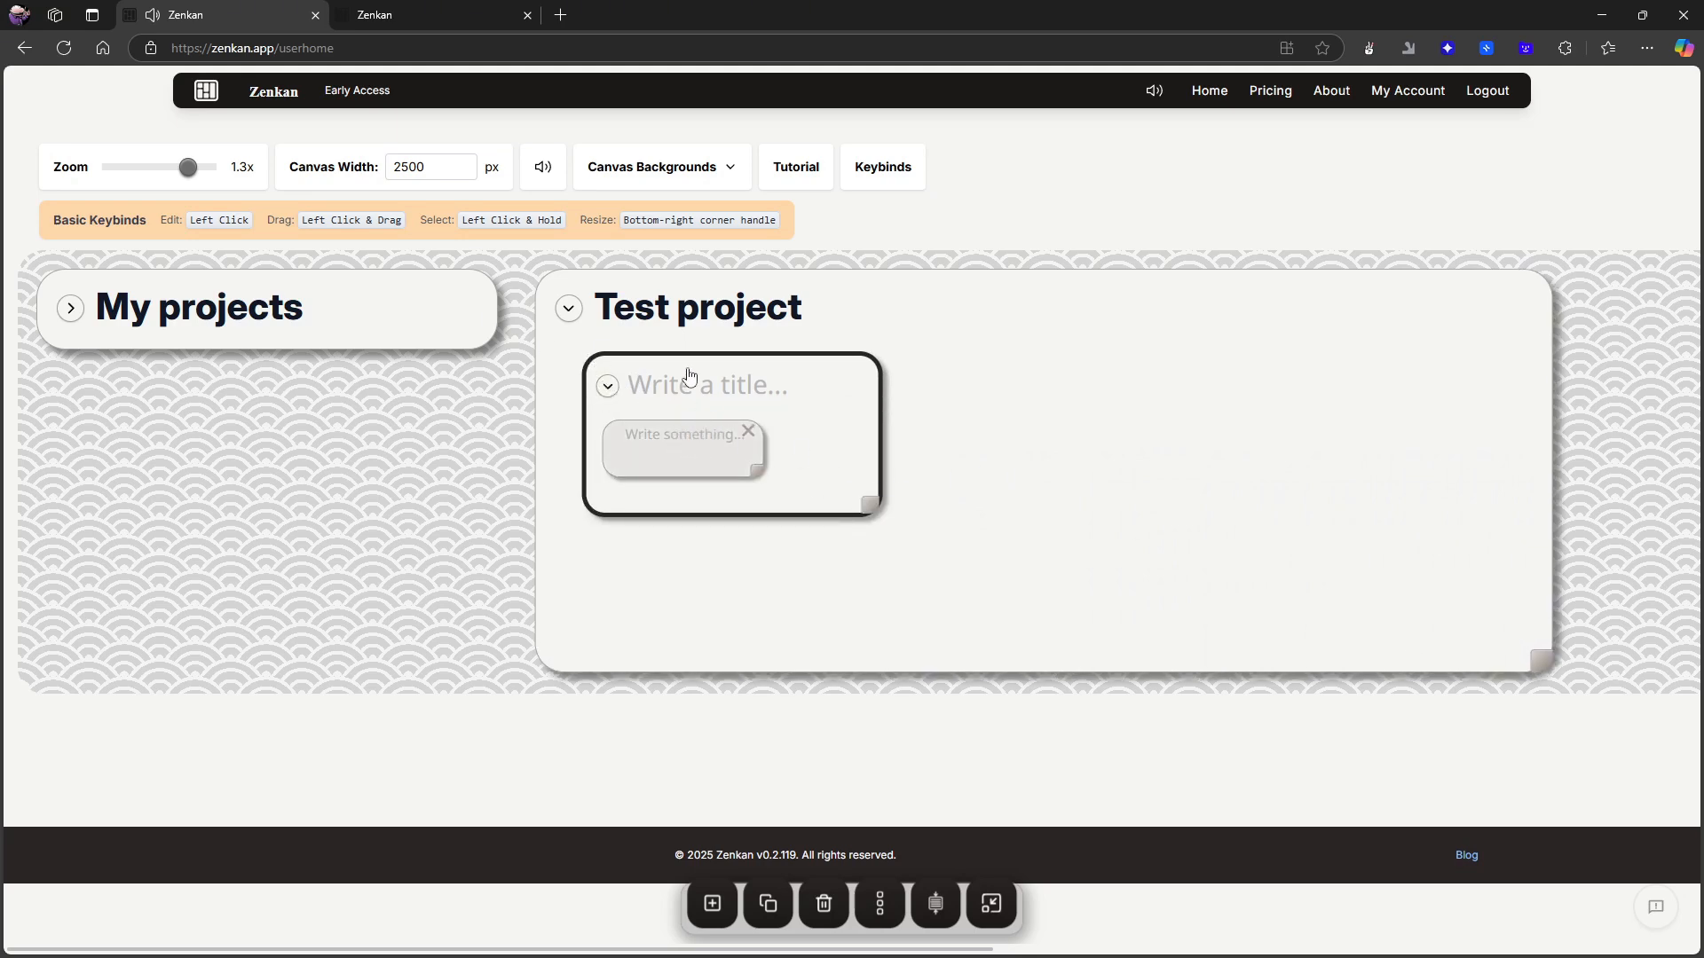
left_click_drag(684, 384, 996, 396)
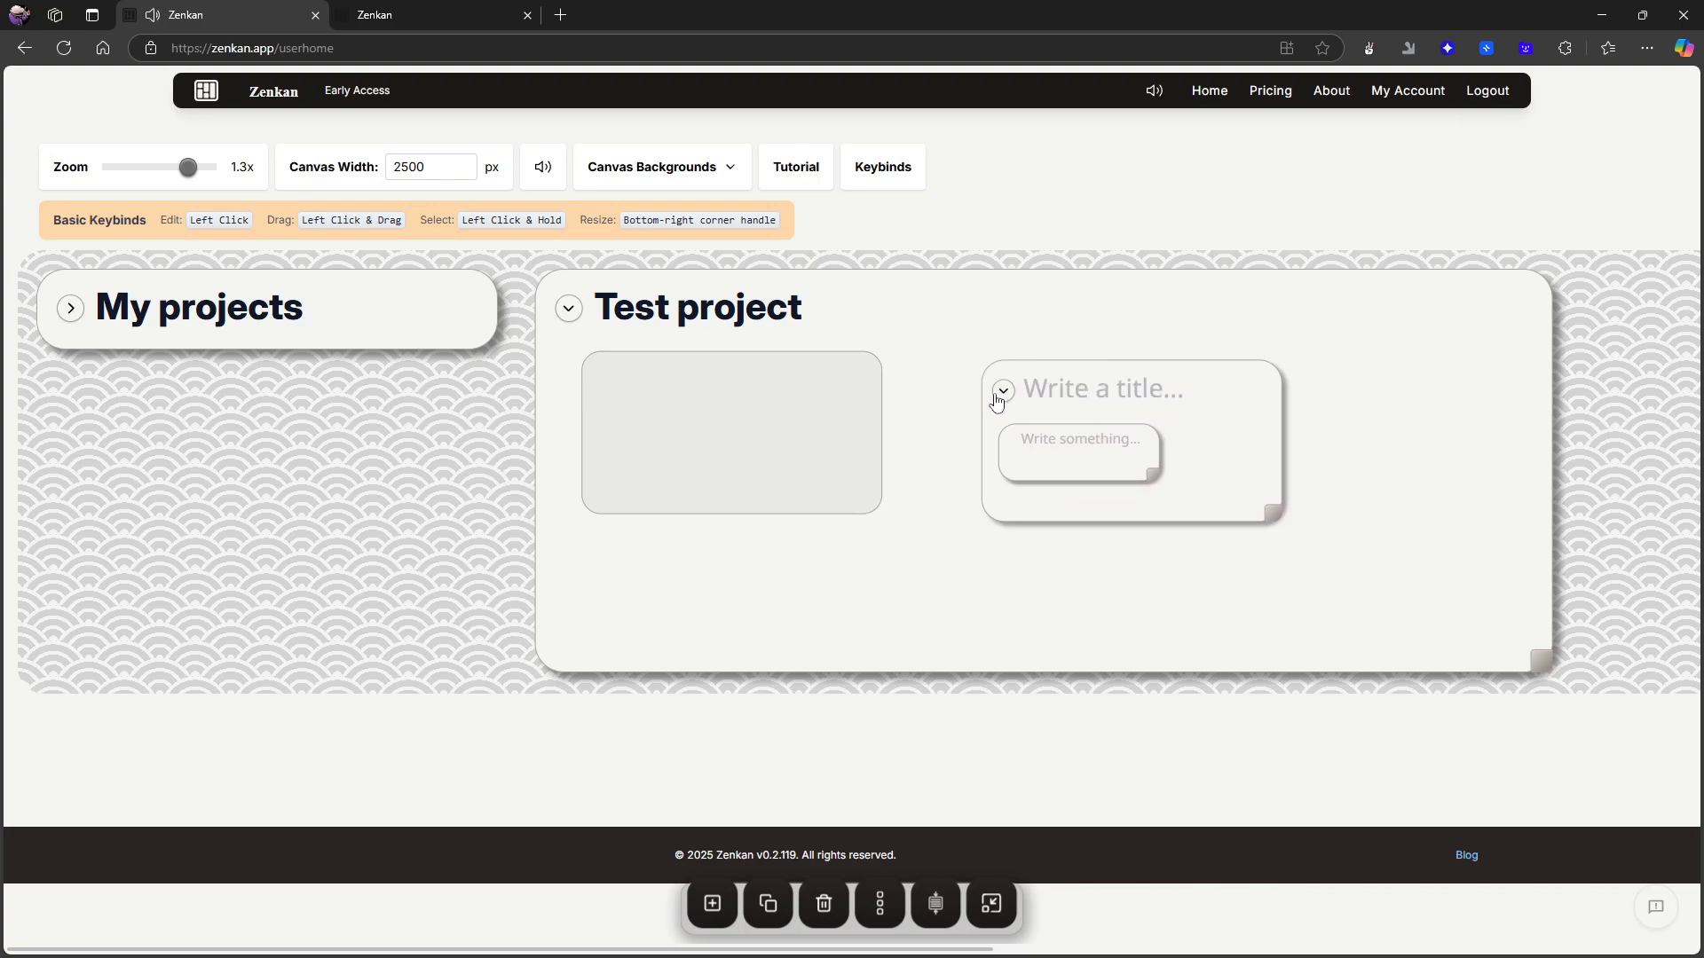
left_click(71, 310)
scroll(293, 429, "down", 3)
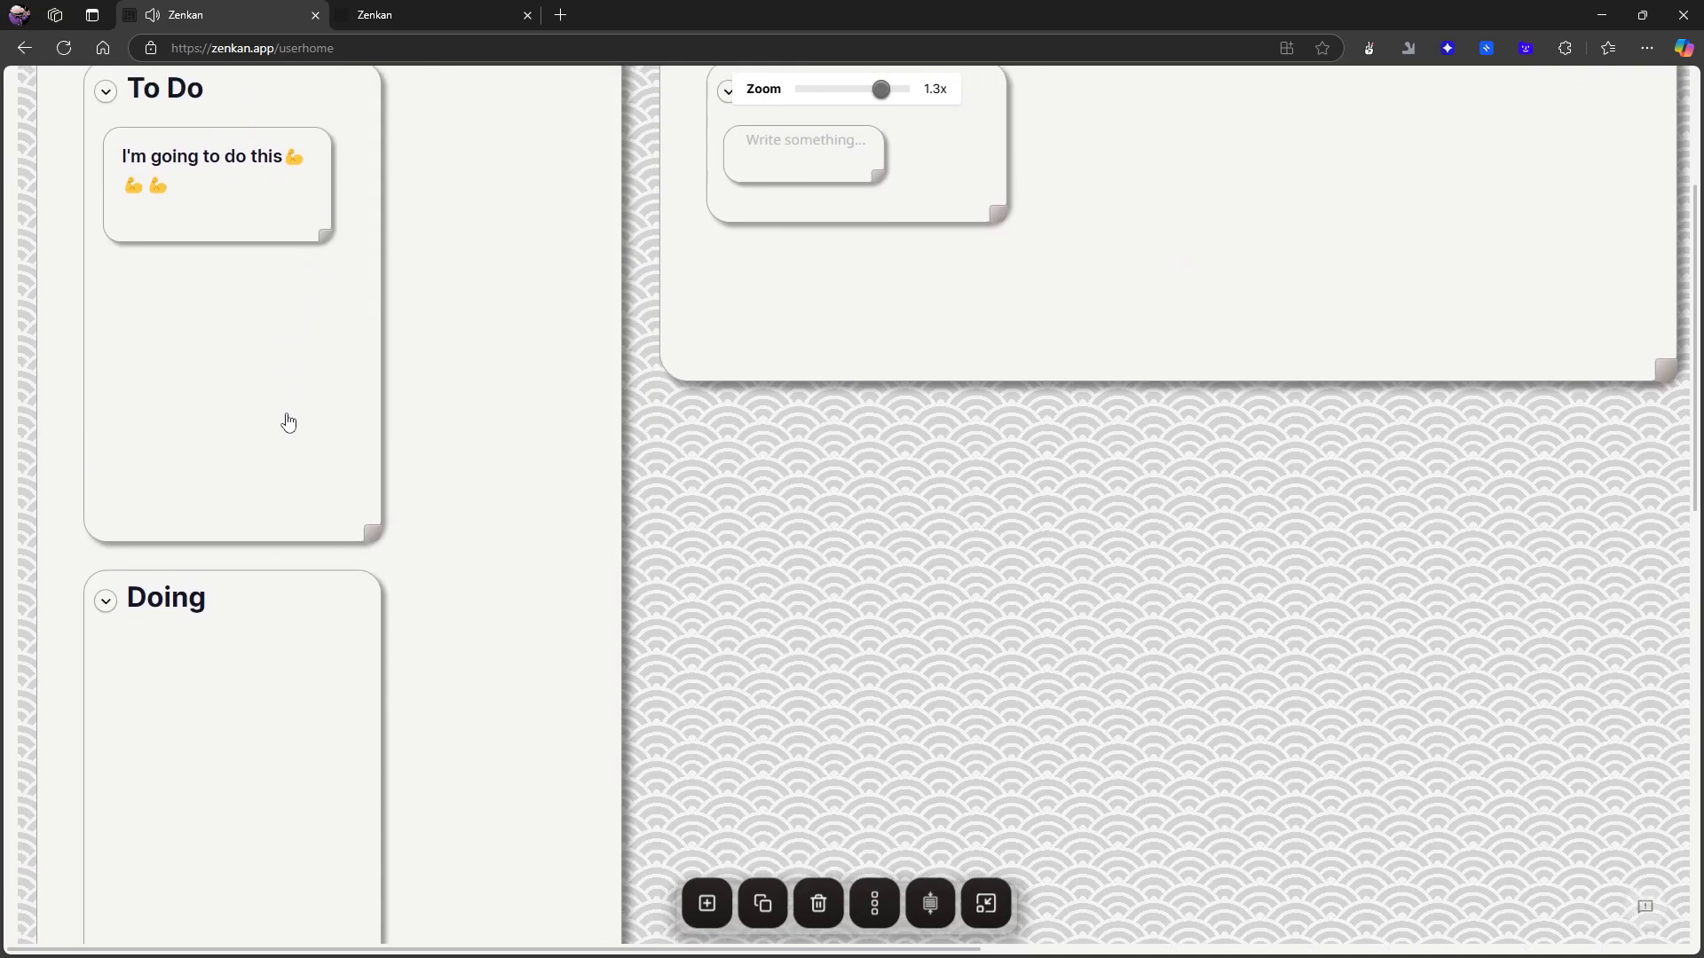
scroll(770, 469, "up", 2)
scroll(771, 468, "down", 5)
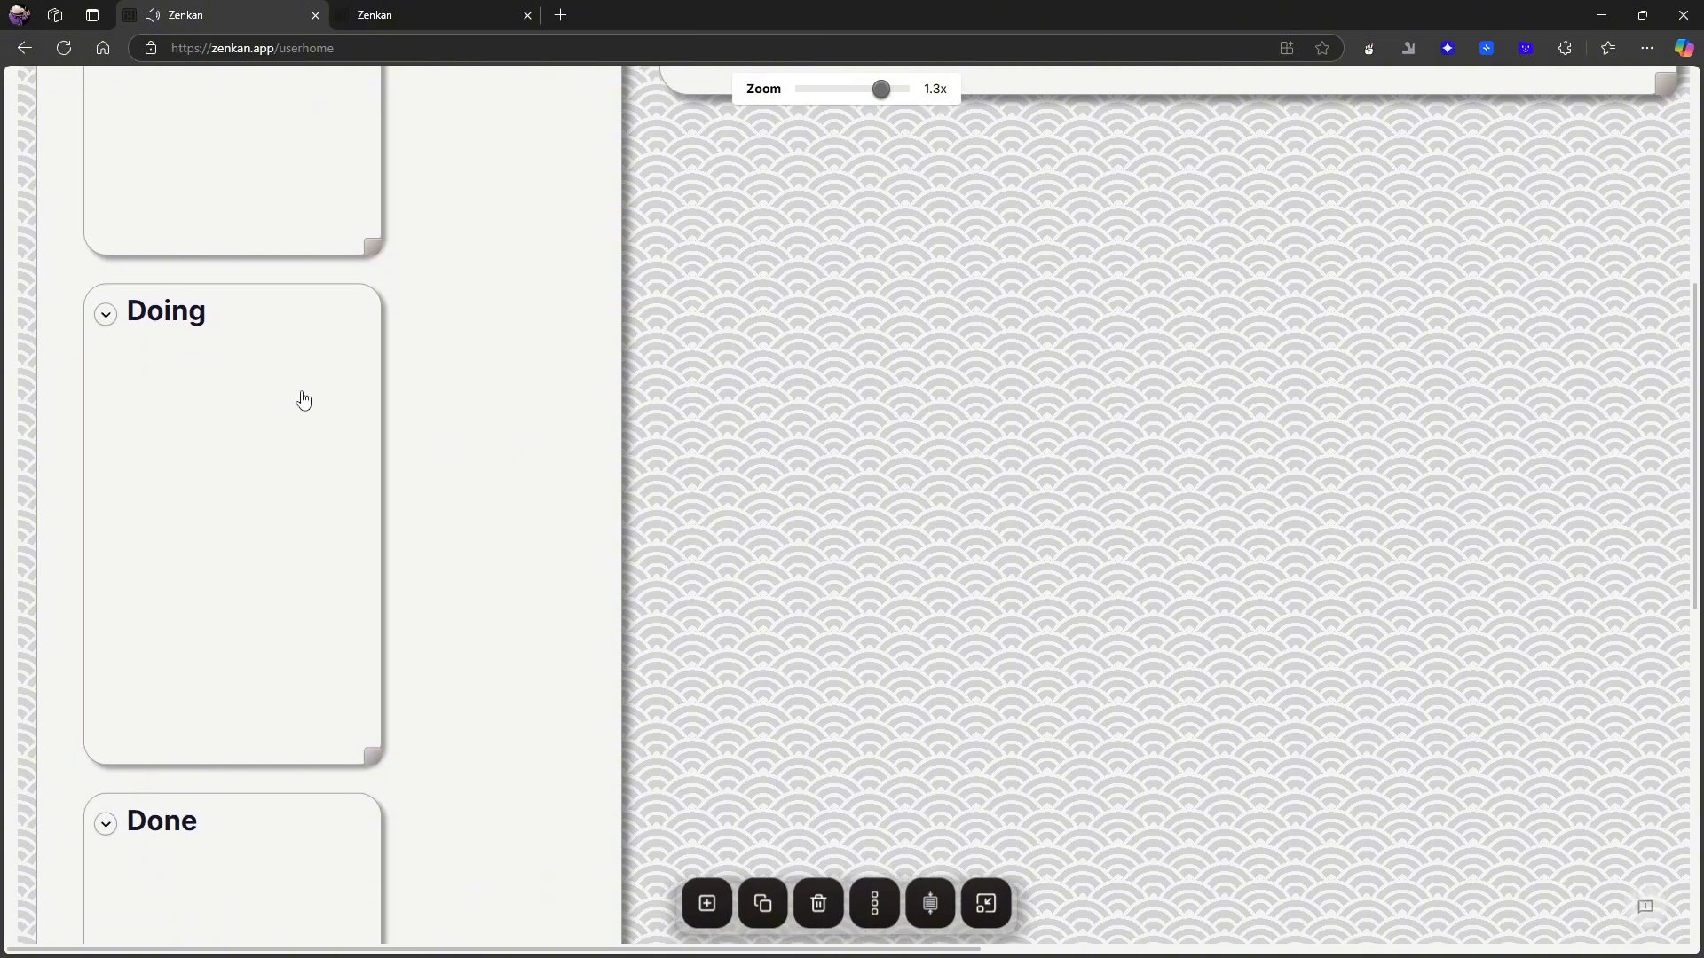
scroll(304, 396, "up", 2)
scroll(315, 373, "up", 5)
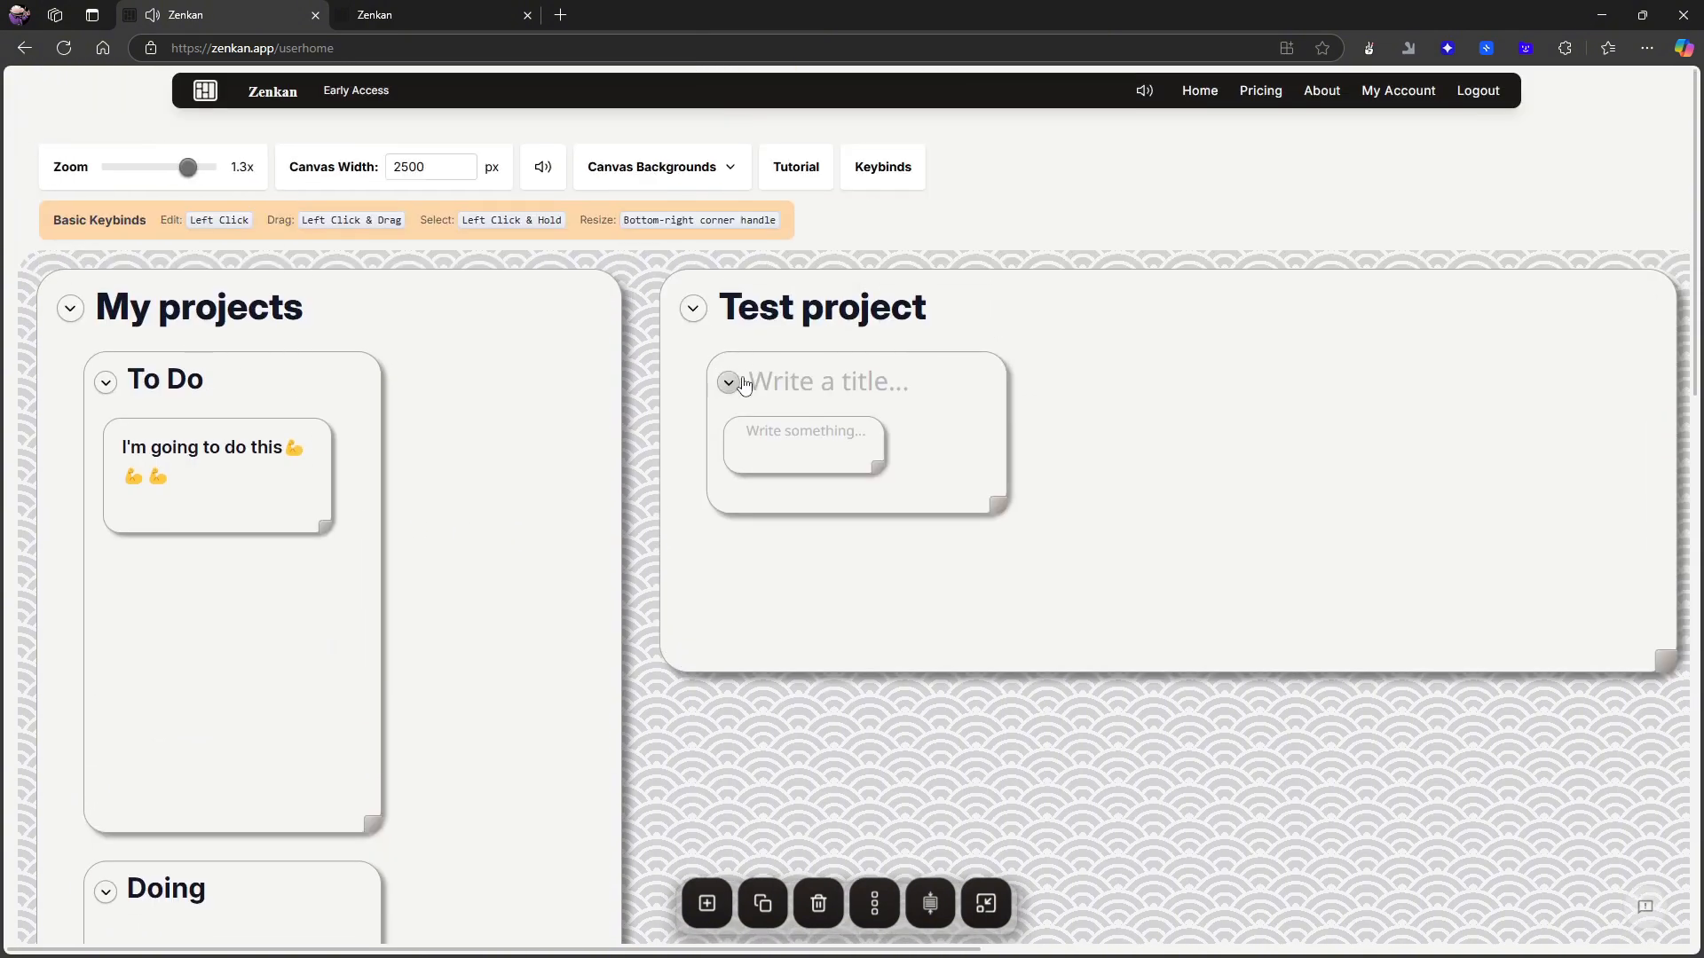
- Title the untitled card nested inside Test project "To do"
left_click(794, 382)
type("T")
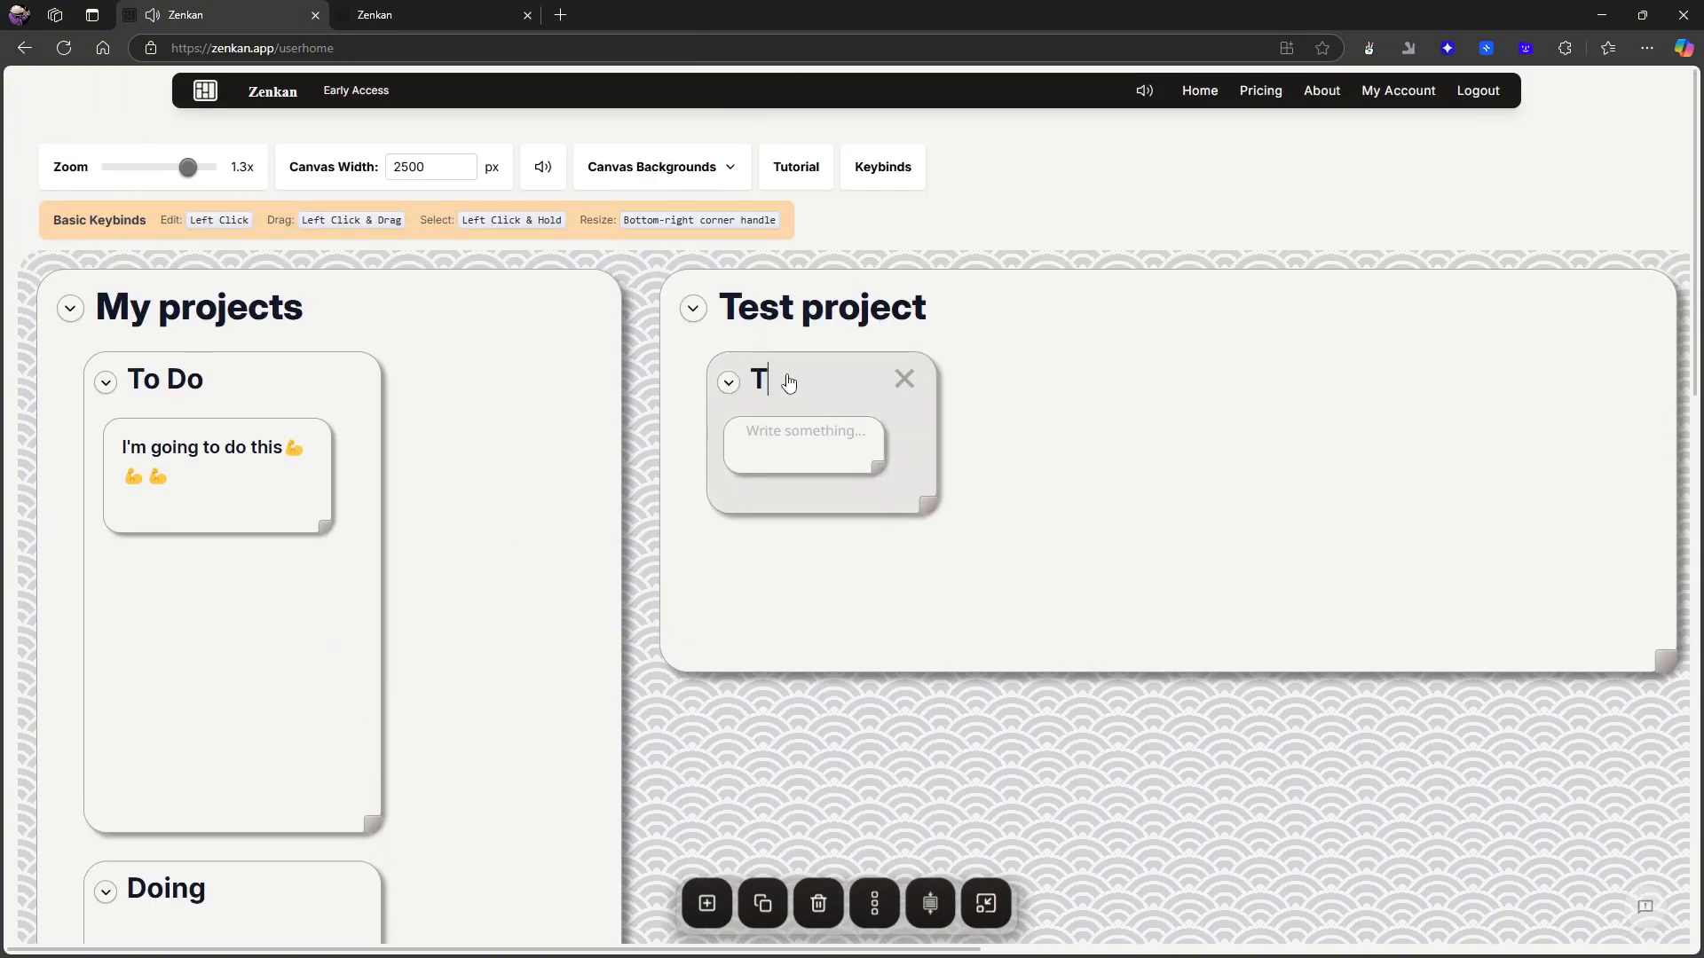
type("o do")
left_click(874, 902)
left_click(874, 905)
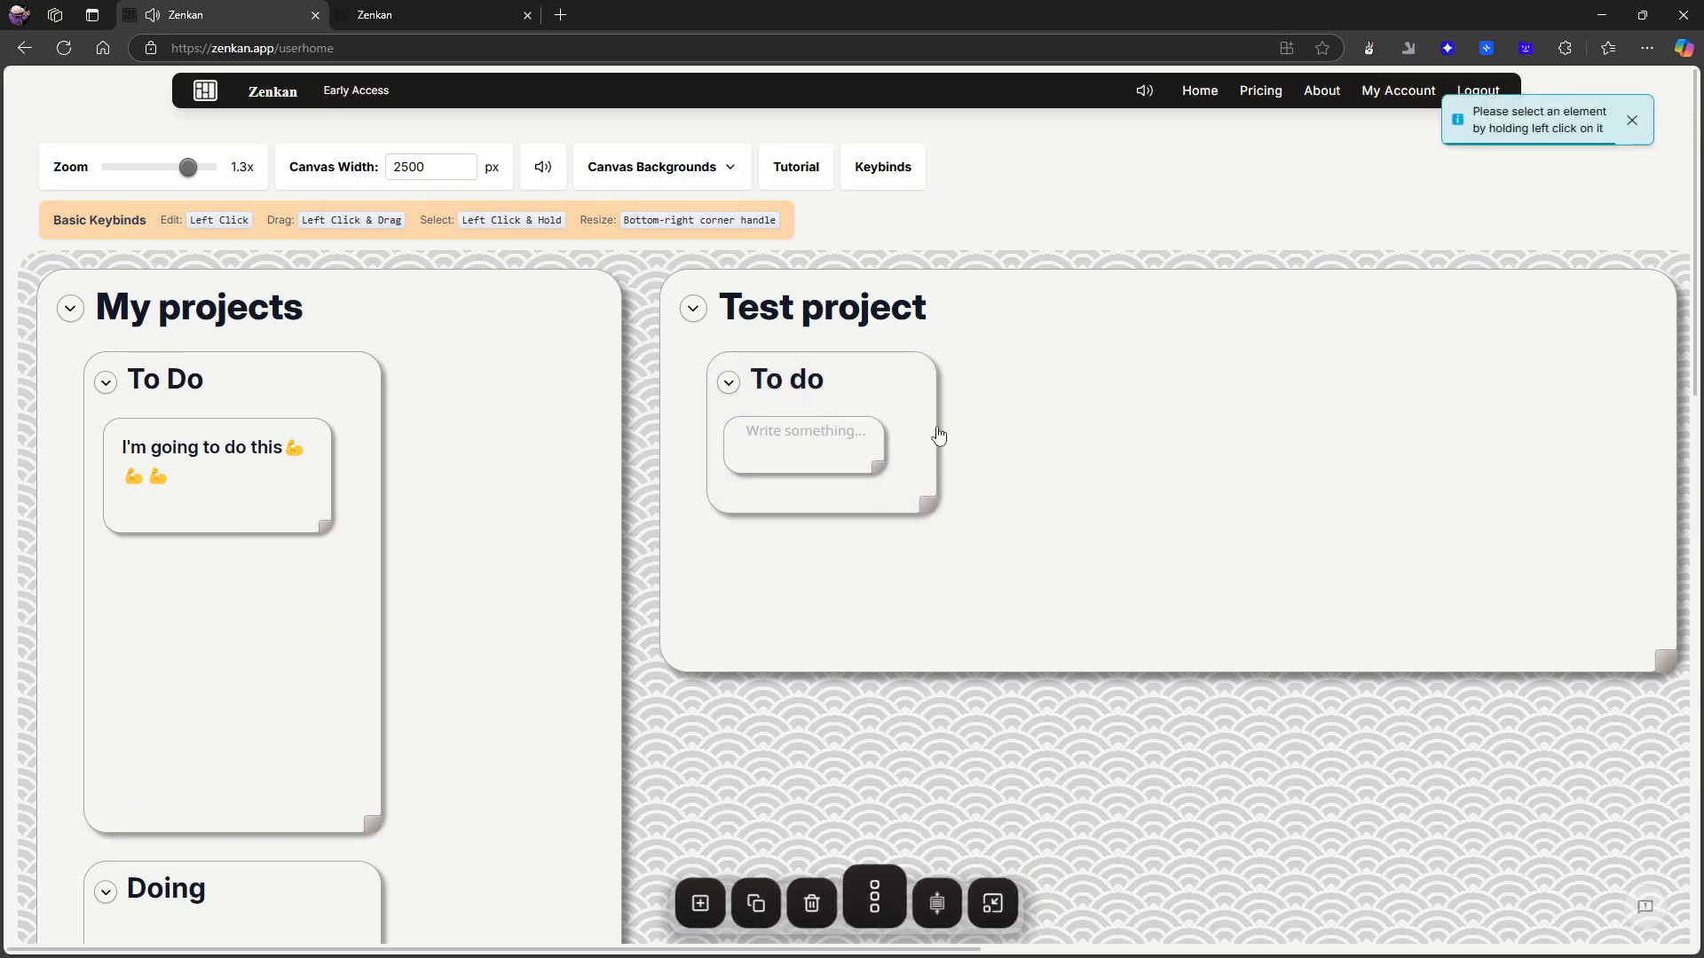
mouse_move(216, 372)
left_mouse_down()
mouse_move(1153, 373)
mouse_move(240, 391)
left_mouse_up()
scroll(347, 447, "down", 2)
scroll(346, 447, "down", 1)
scroll(376, 498, "up", 3)
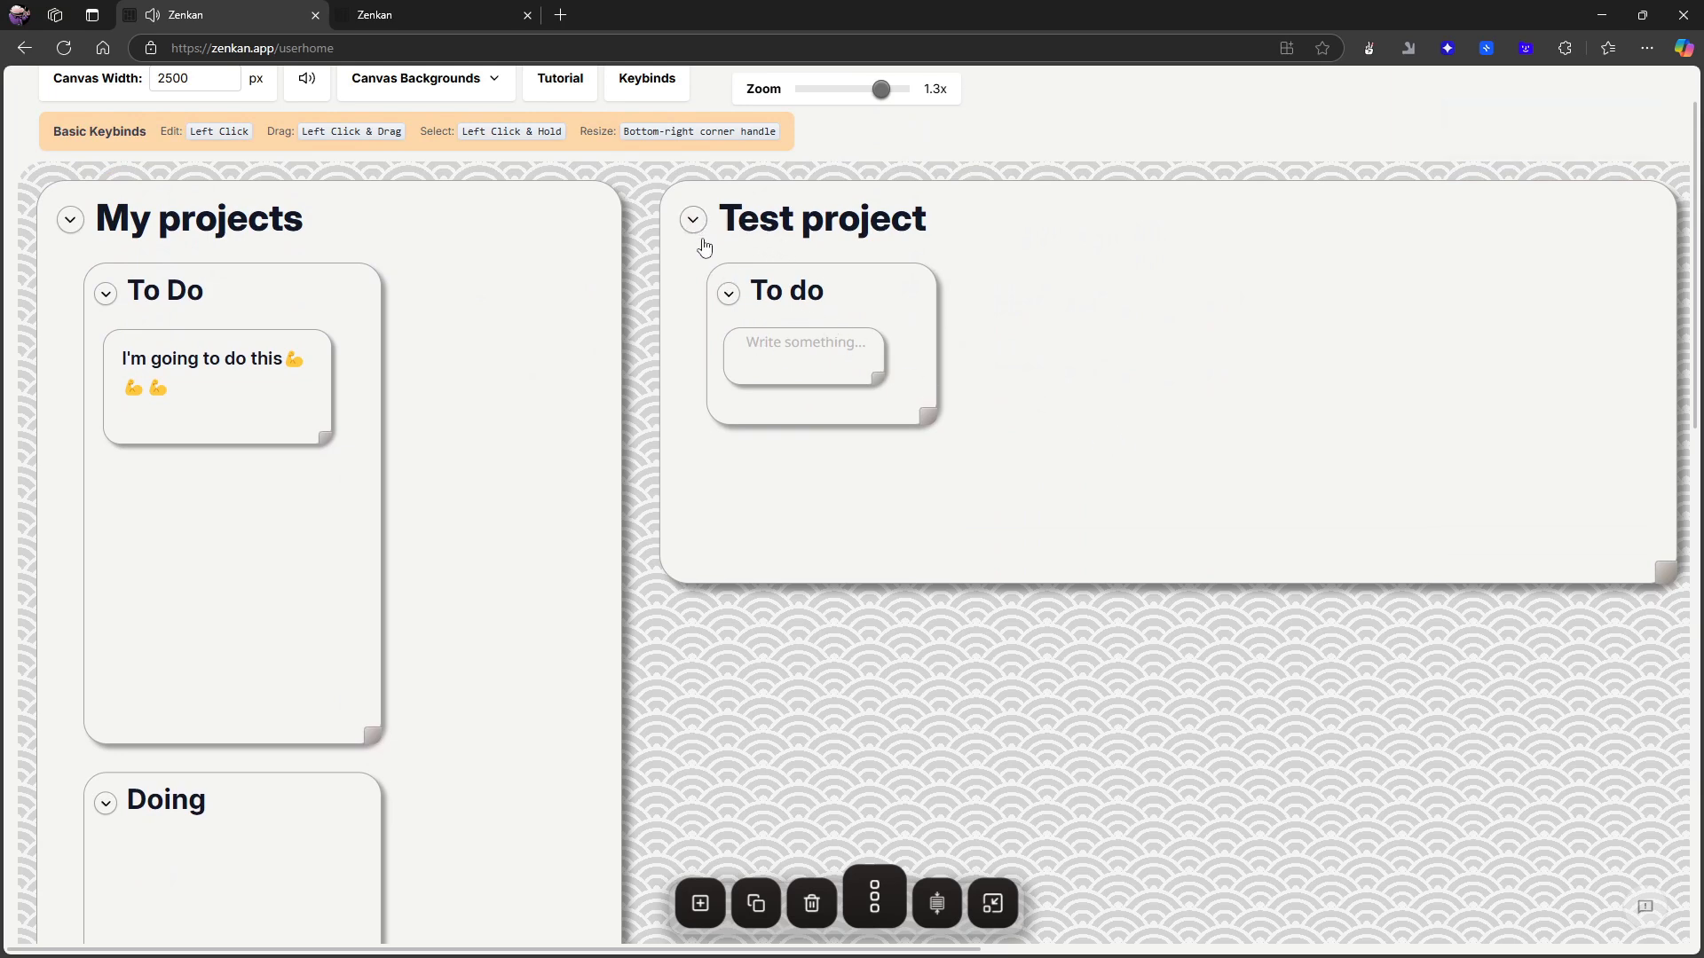
scroll(533, 244, "up", 1)
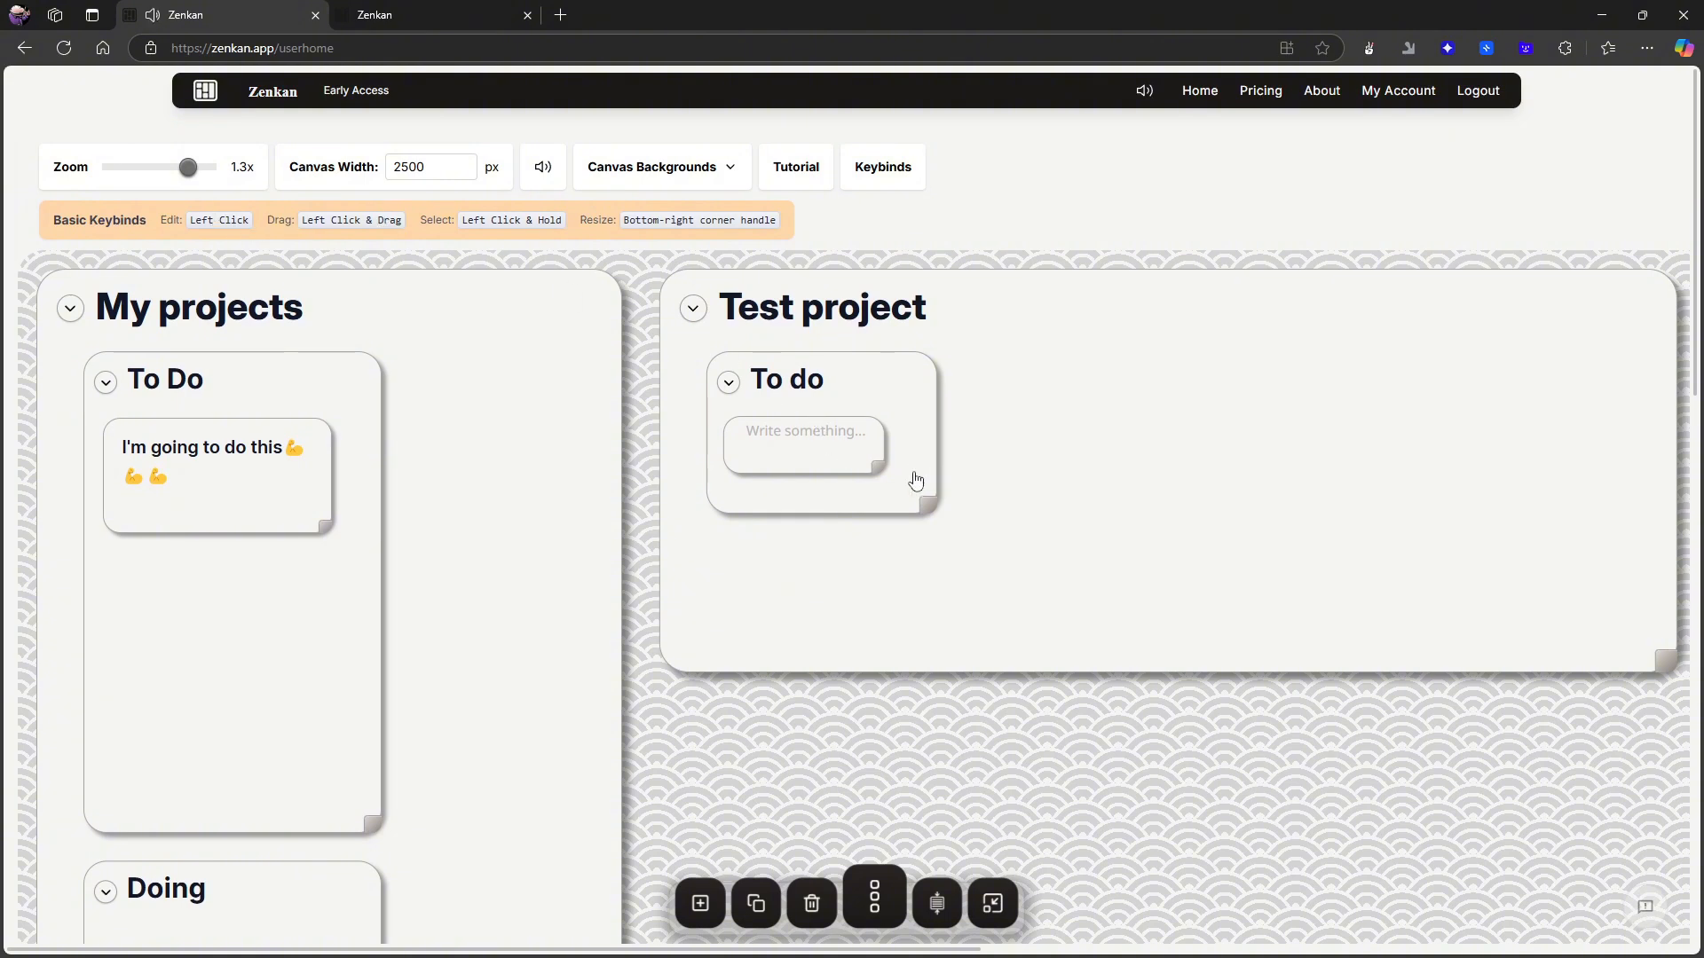
- Add a new untitled top-level card and move its nested card into Test project beside To do
scroll(917, 482, "down", 2)
left_click(763, 899)
scroll(832, 689, "up", 2)
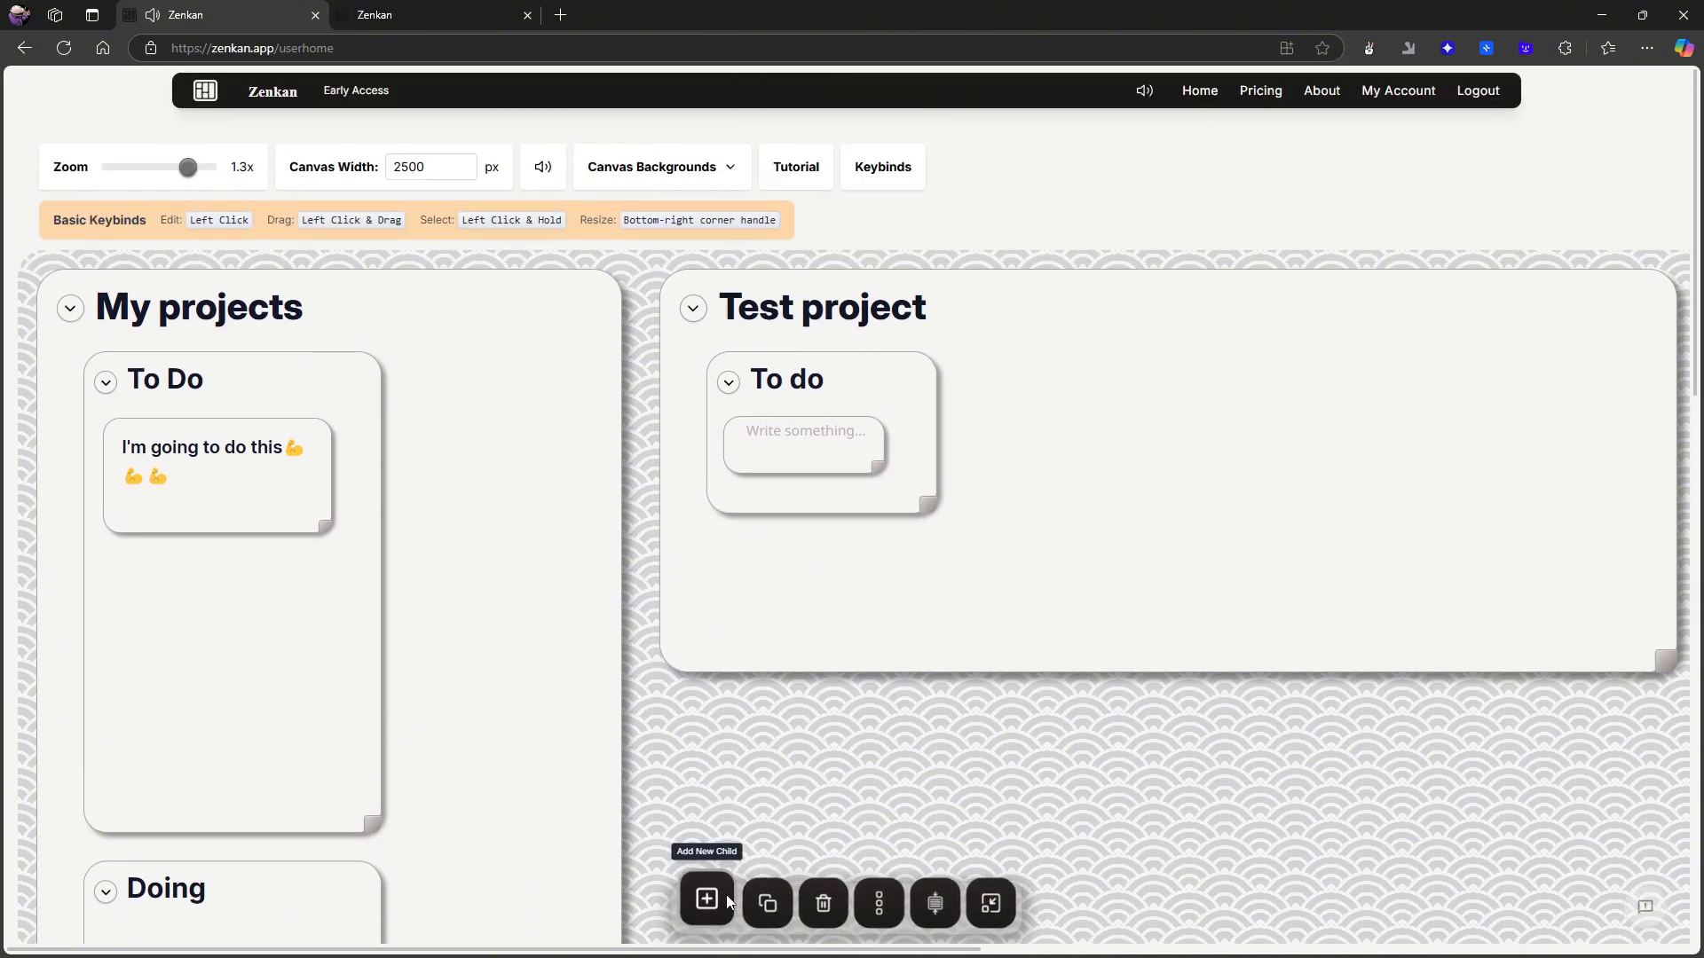
left_click(702, 902)
scroll(923, 681, "down", 1)
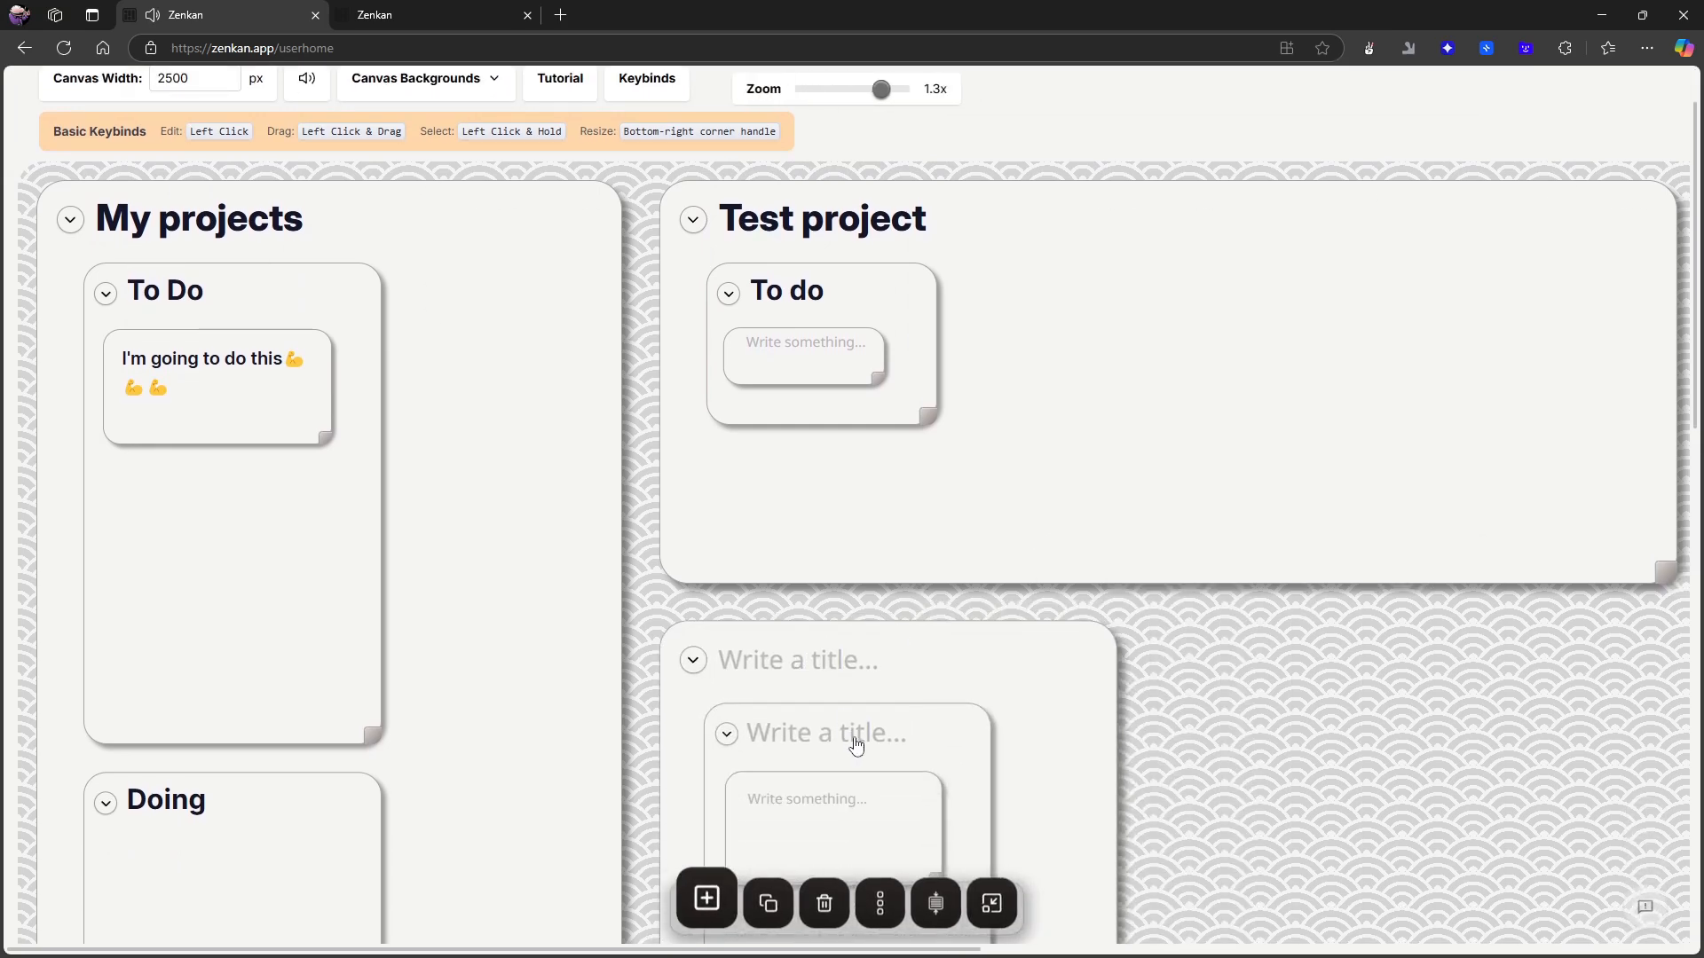
left_click_drag(855, 746, 1165, 319)
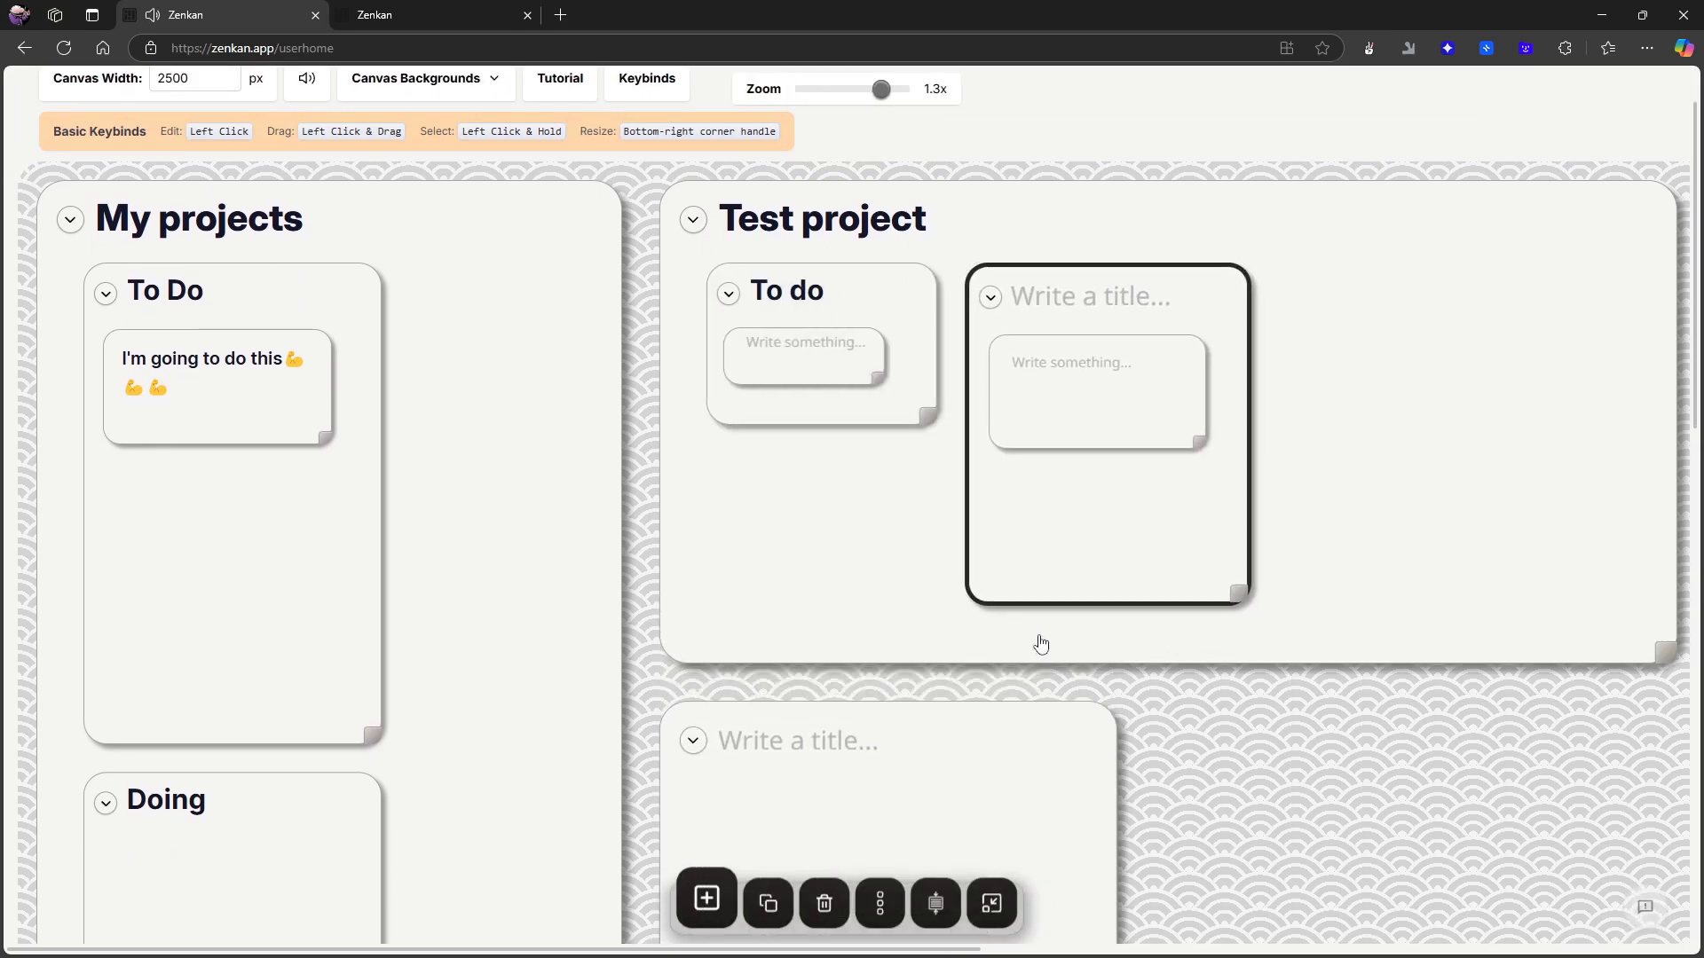
- Select the emptied untitled top-level card and delete it
scroll(1047, 577, "down", 2)
left_click_drag(1492, 275, 1057, 576)
scroll(1057, 577, "down", 5)
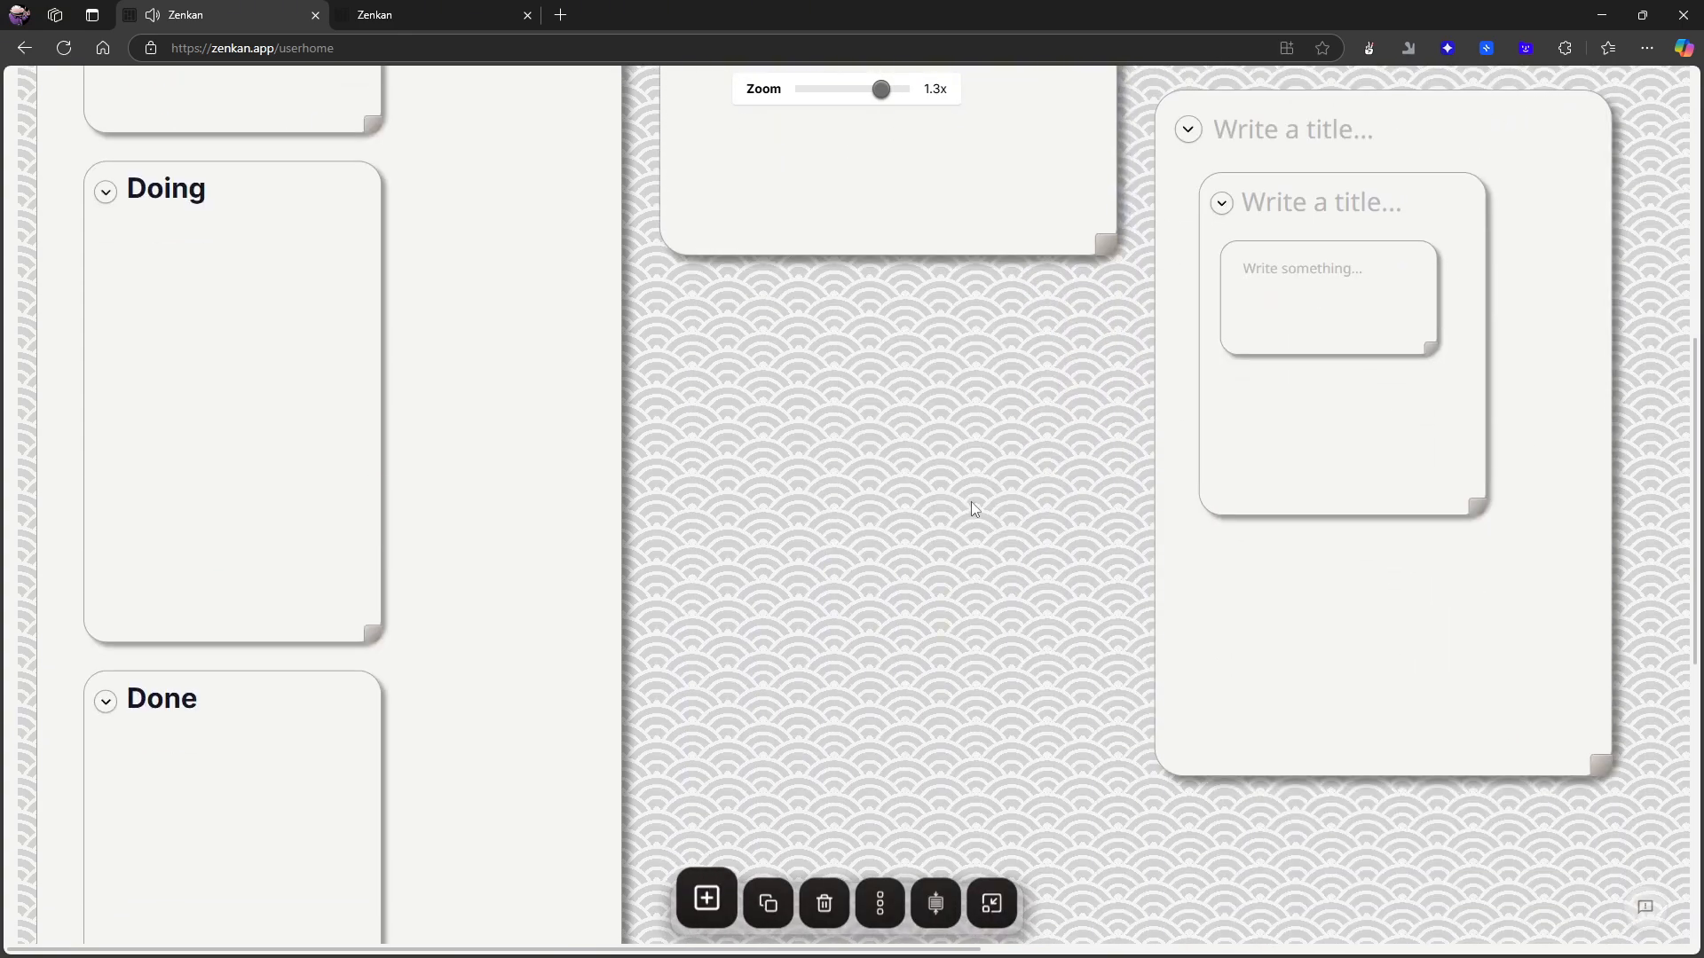
scroll(971, 503, "up", 8)
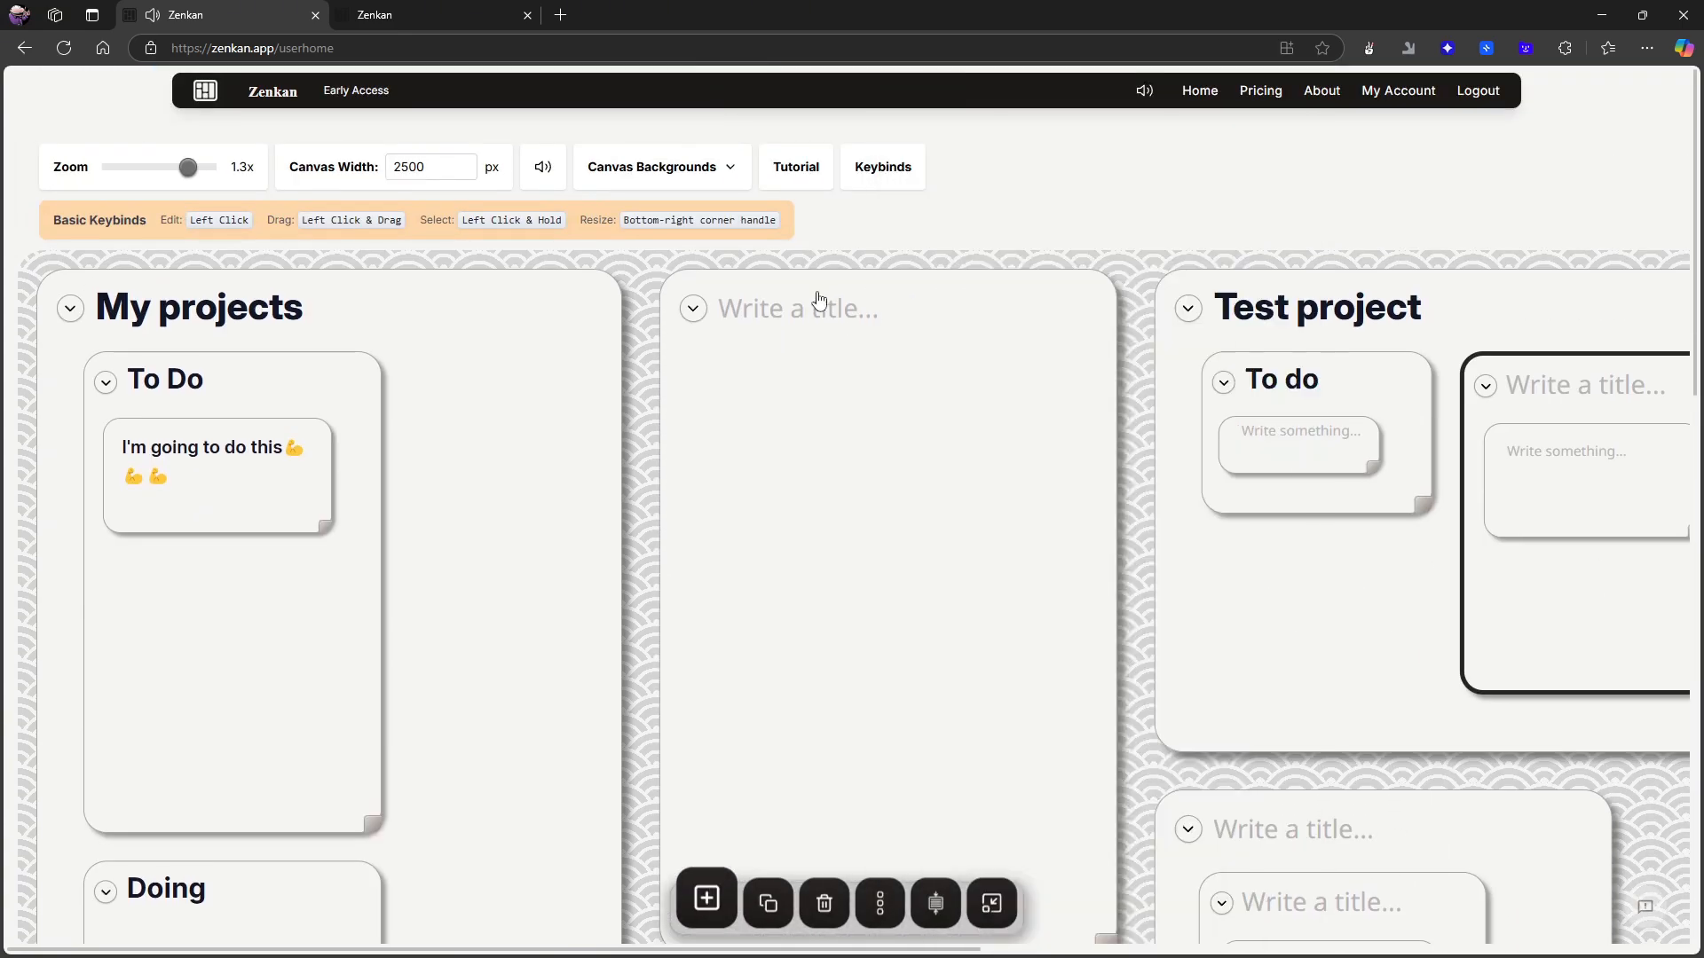
left_click(817, 301)
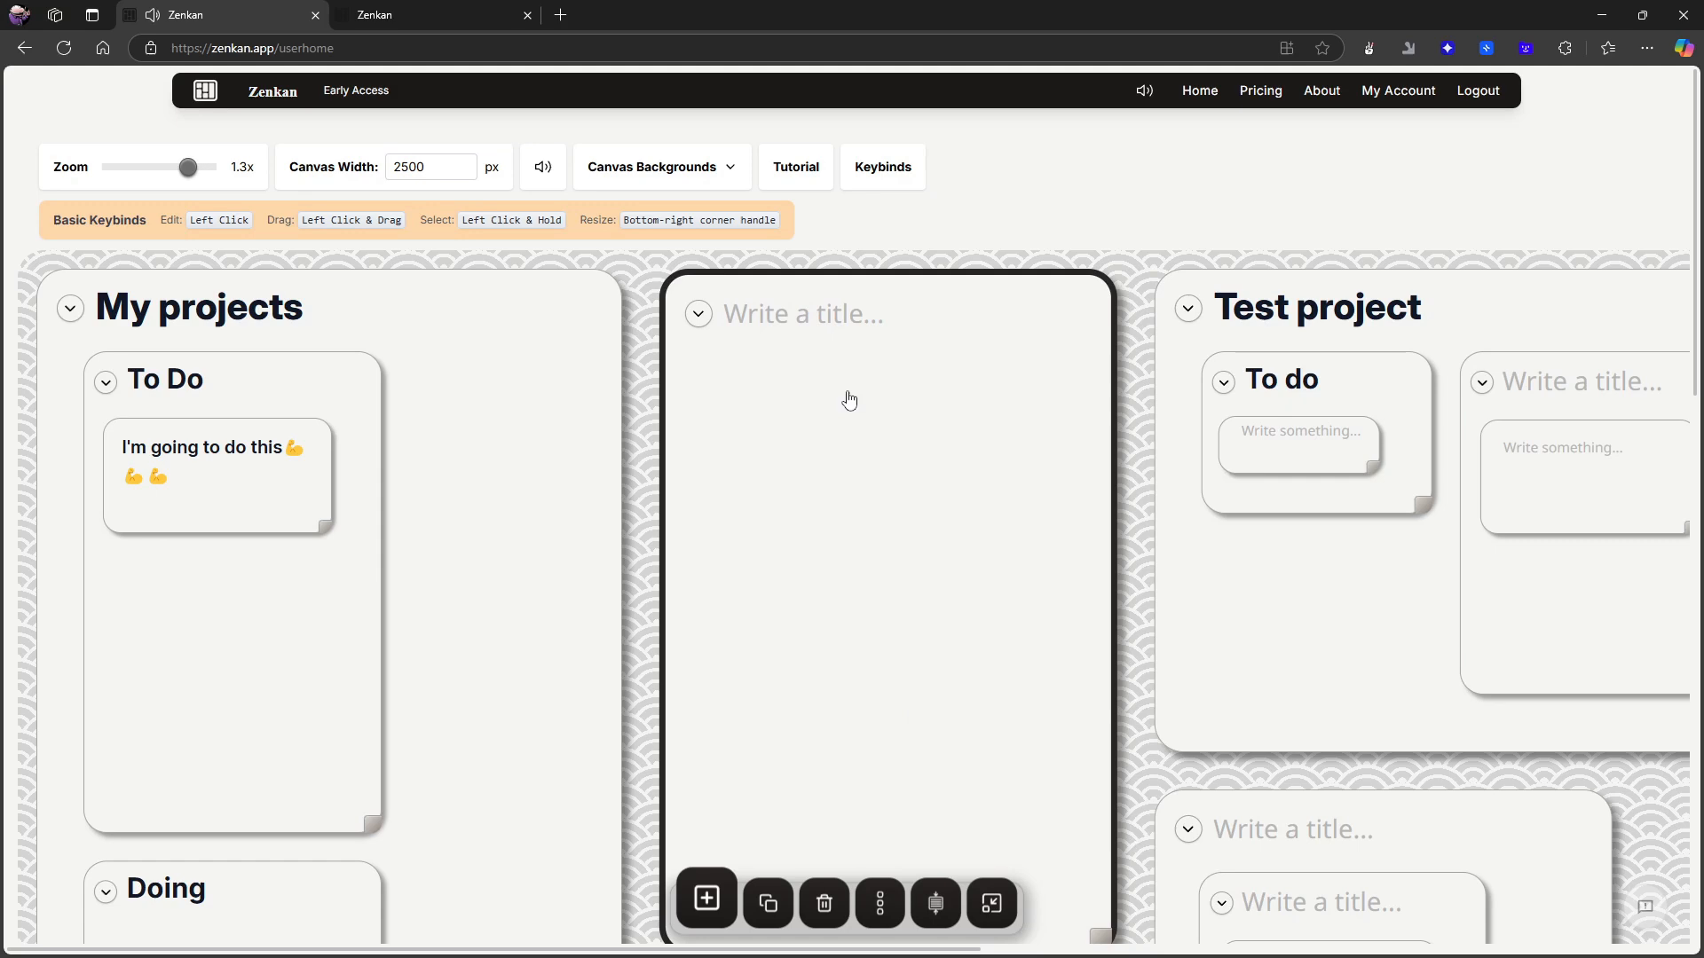
left_click(817, 920)
scroll(1066, 703, "down", 3)
scroll(1203, 683, "up", 2)
scroll(1204, 683, "up", 1)
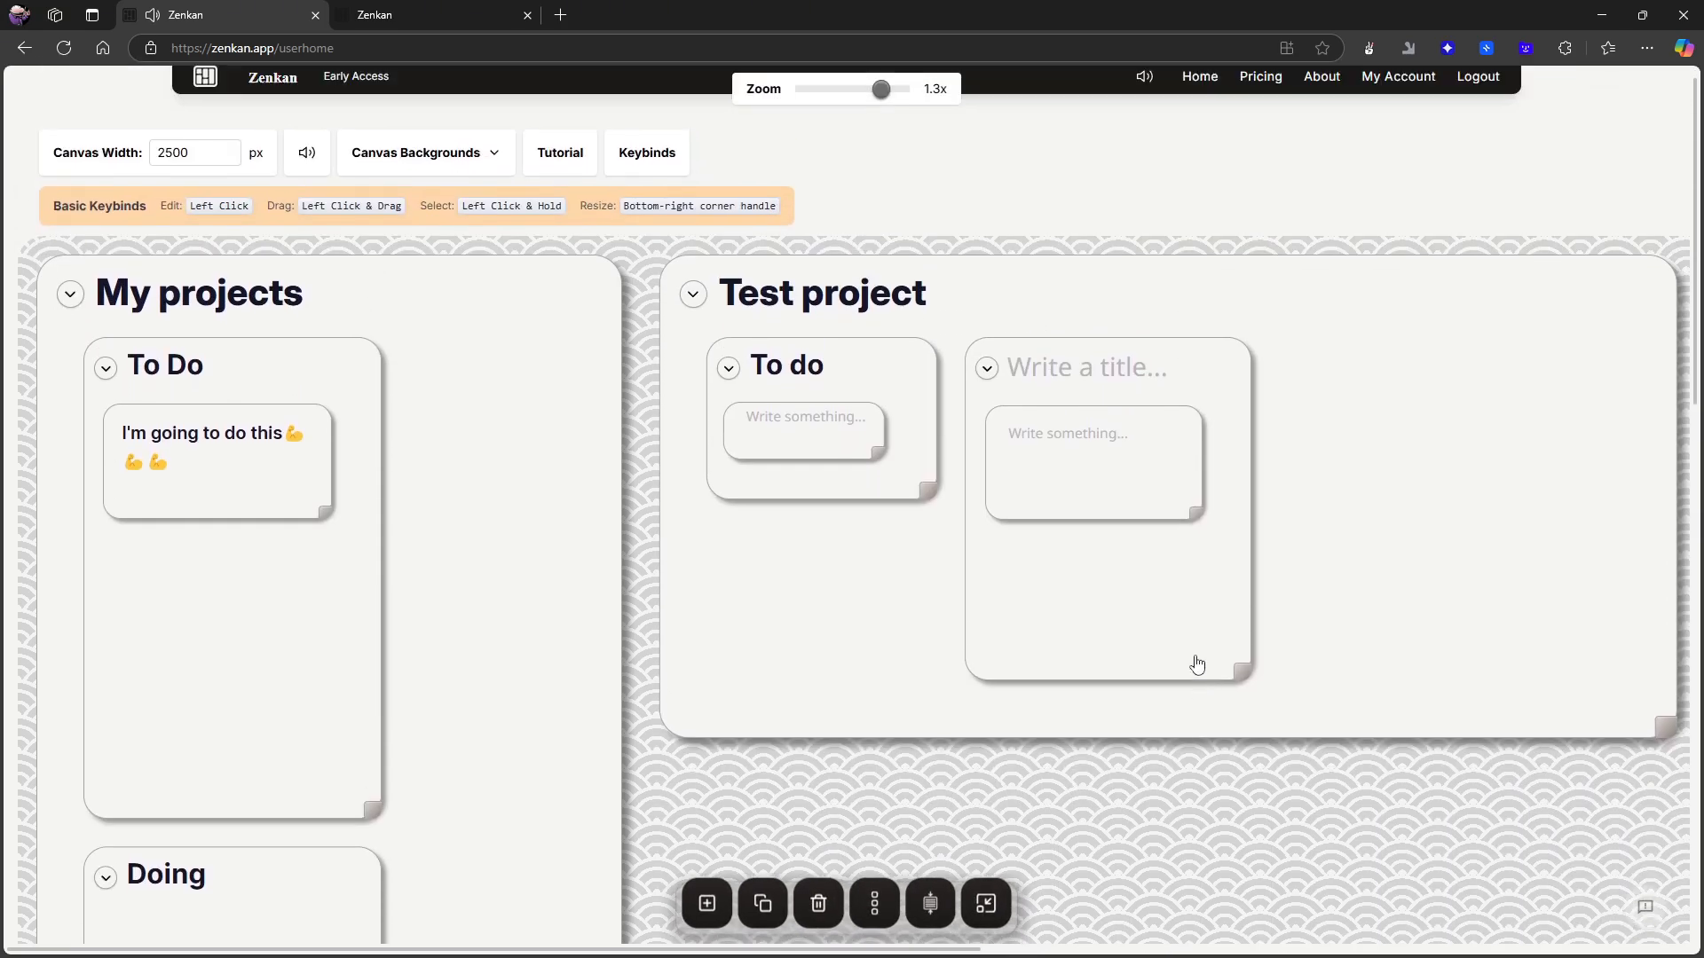
- Add two more untitled top-level cards and set the canvas zoom to 0.7x
scroll(1191, 662, "down", 4)
scroll(1171, 662, "up", 3)
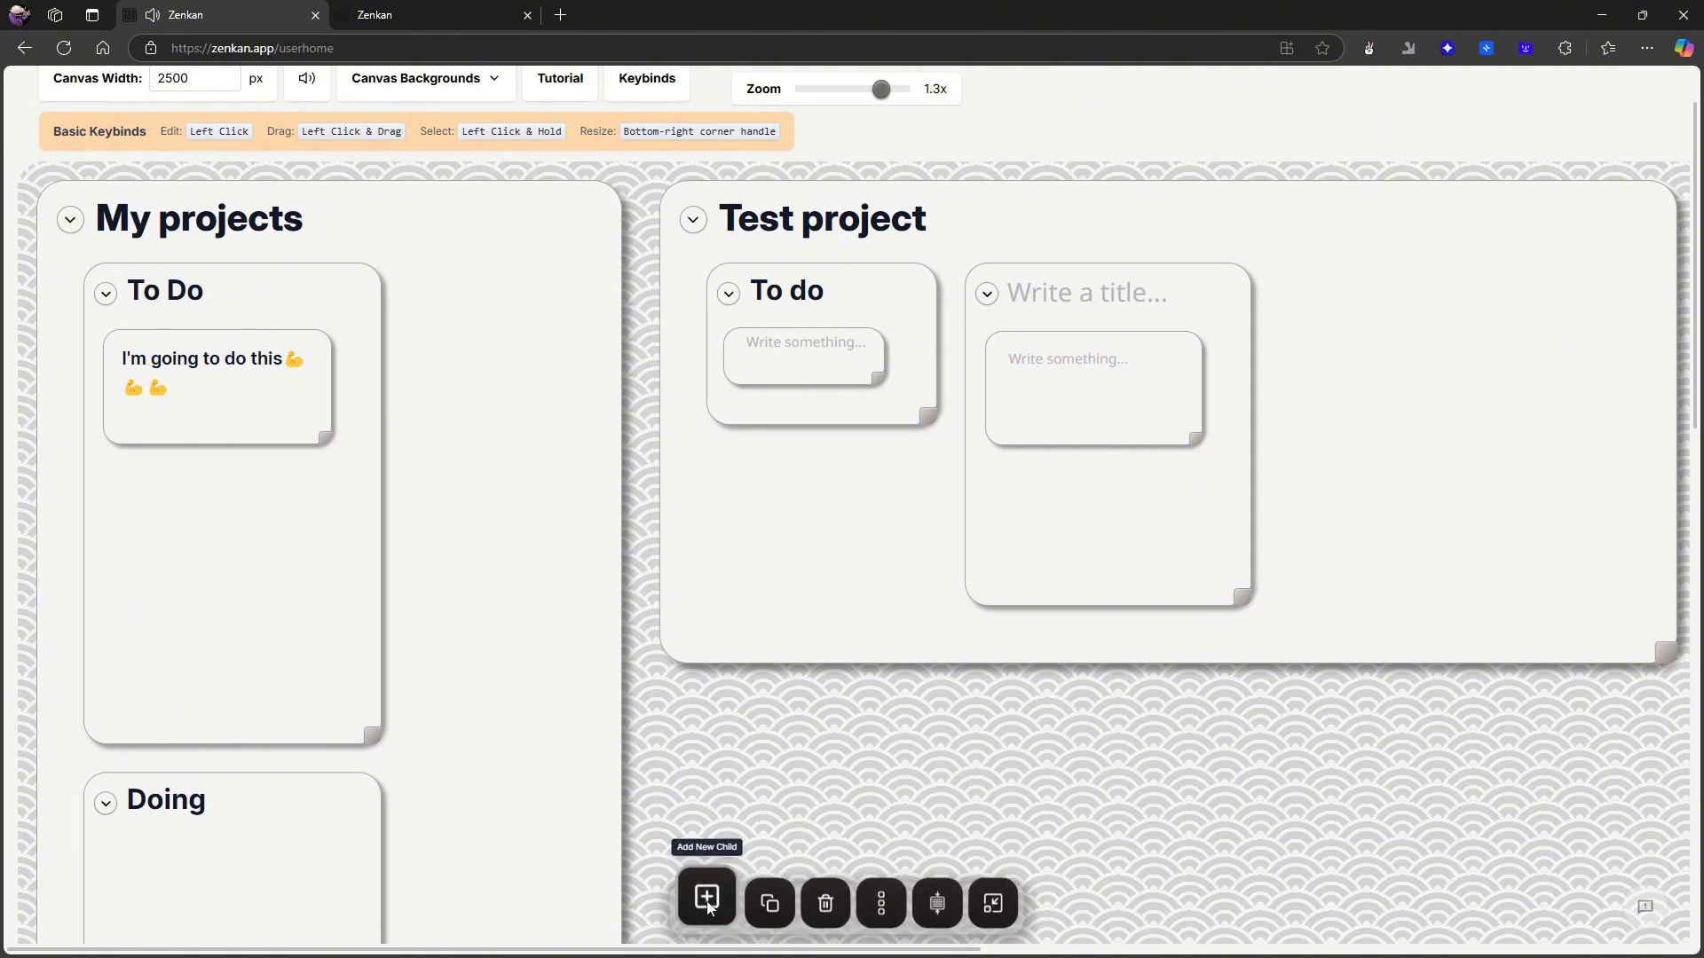
scroll(919, 743, "down", 5)
scroll(1056, 747, "up", 1)
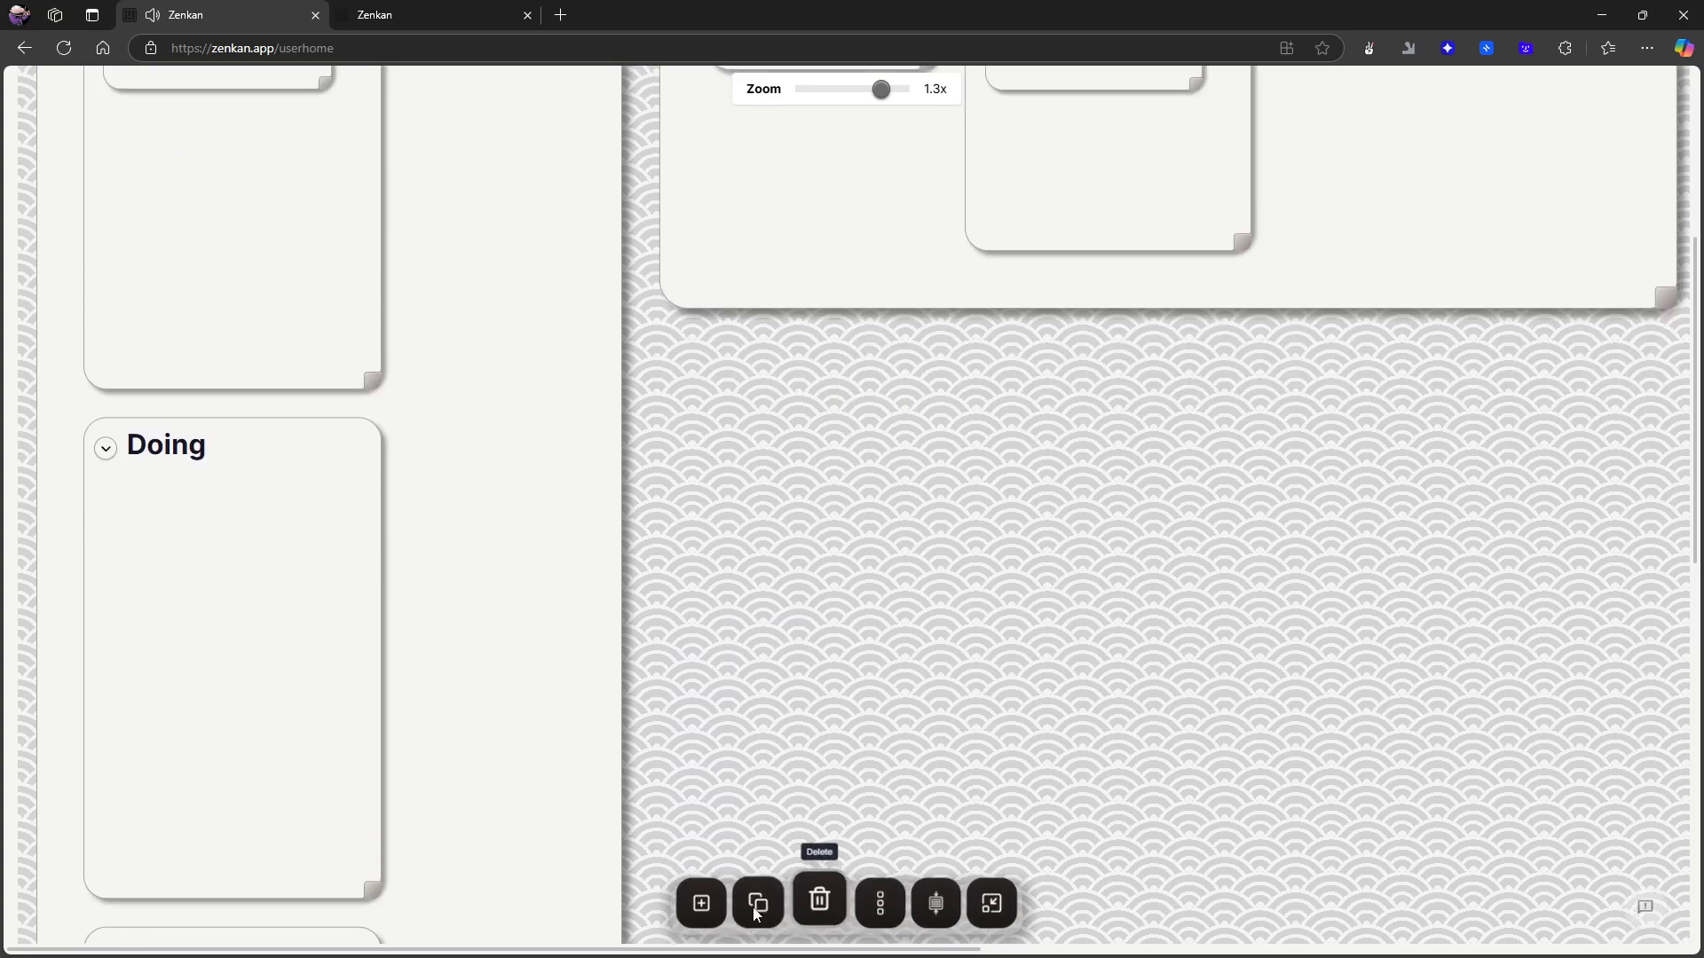
scroll(1009, 691, "up", 1)
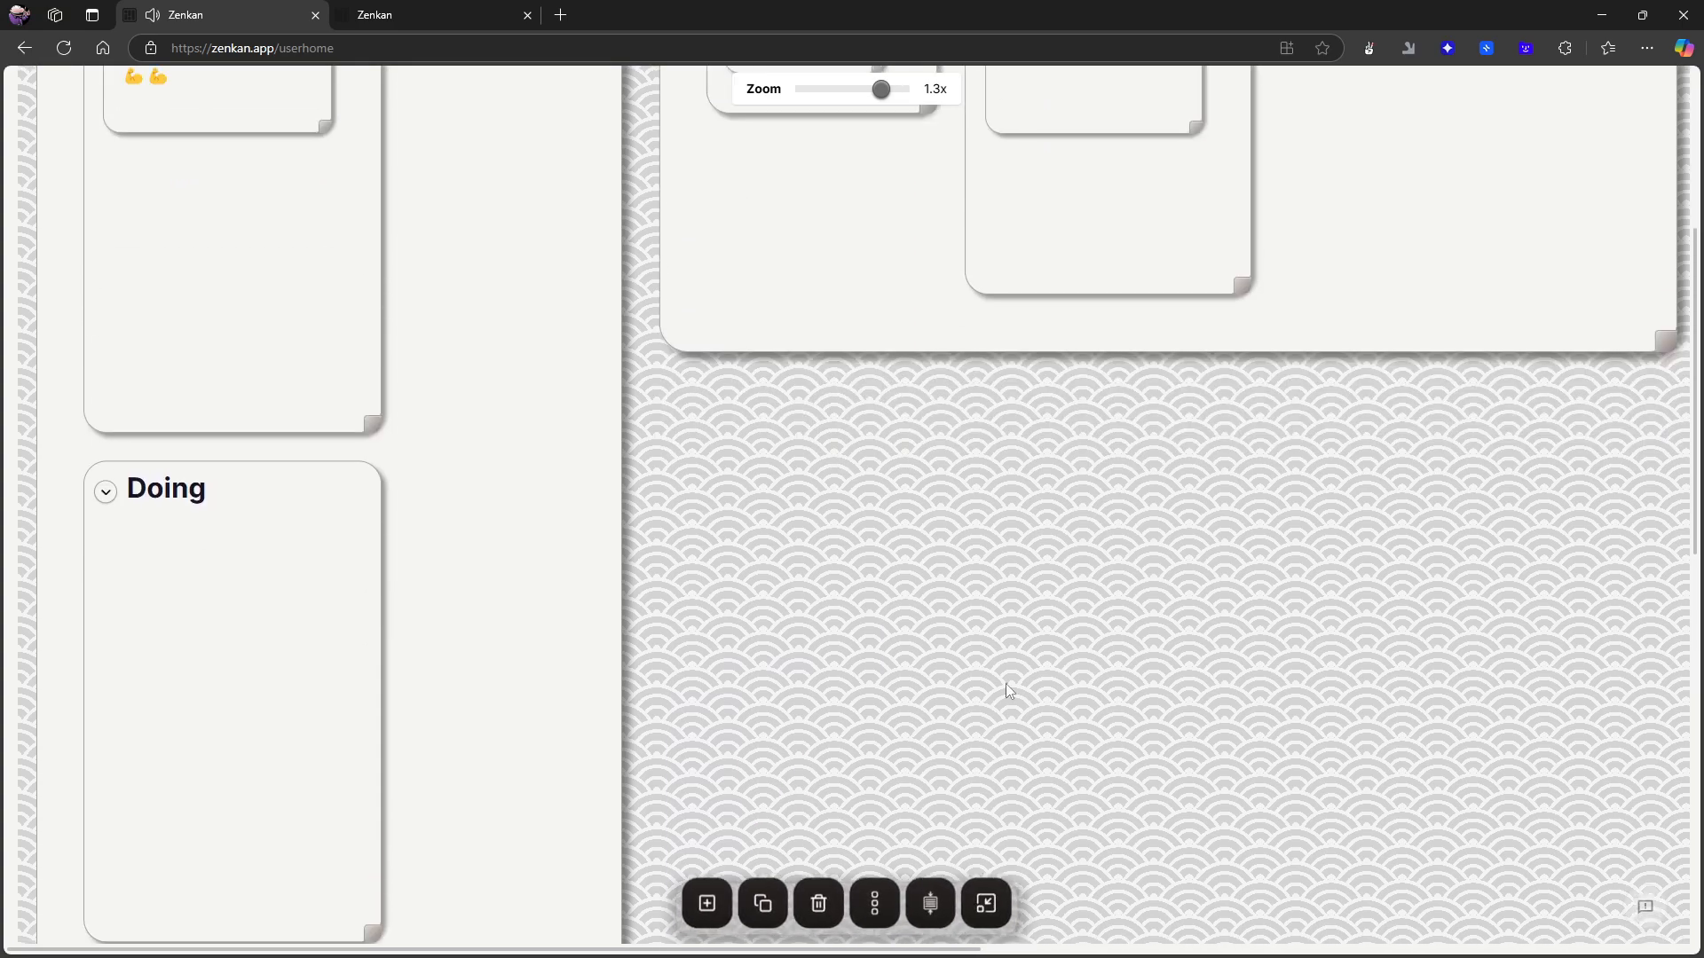
scroll(1009, 691, "up", 4)
left_click_drag(881, 89, 824, 102)
scroll(1264, 211, "up", 1)
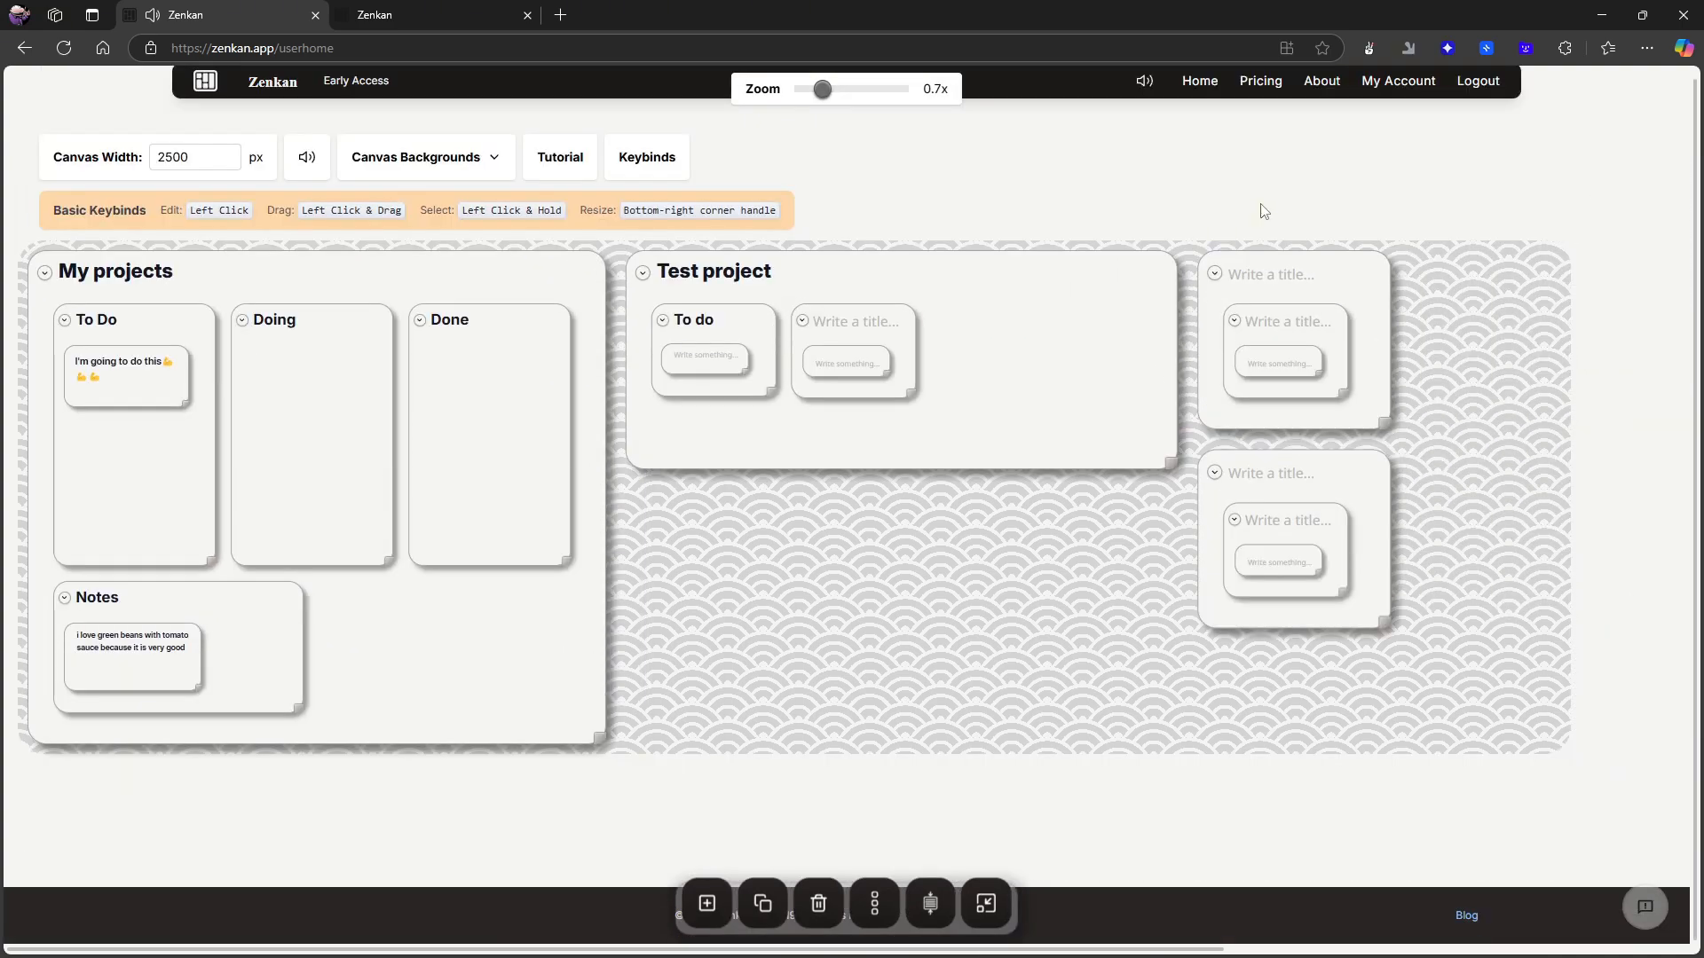
- Select the lower of the two untitled top-level cards and delete it, confirming the deletion and dismissing the alert
left_click(1336, 486)
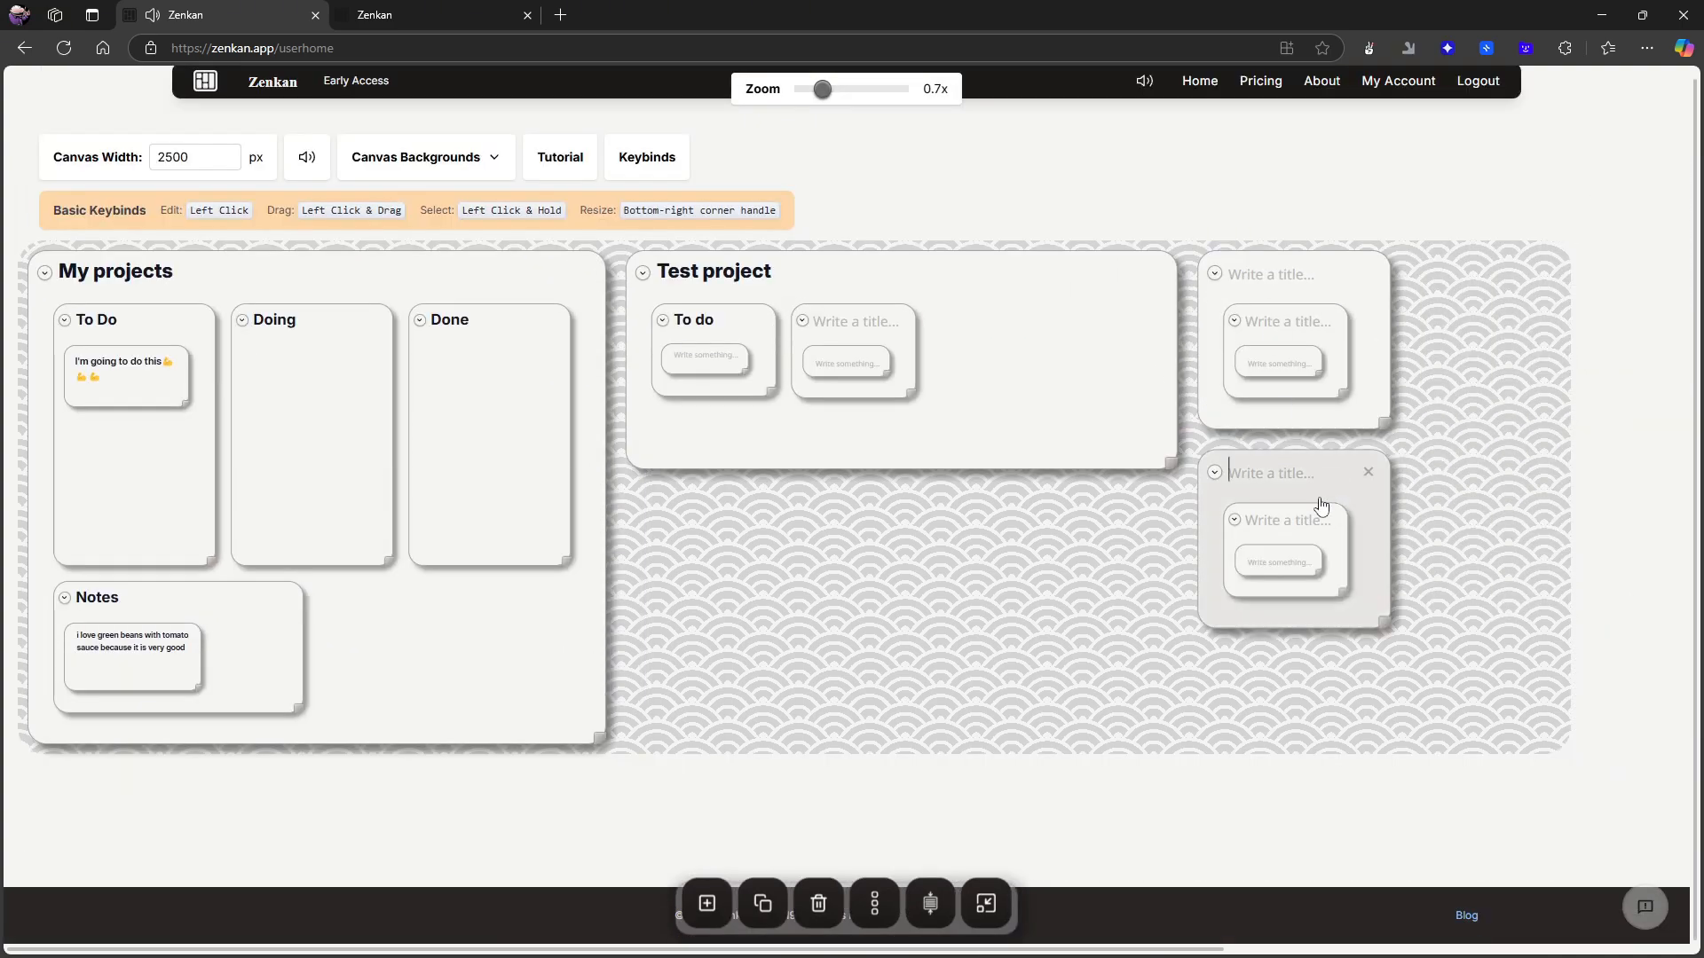
left_click(807, 909)
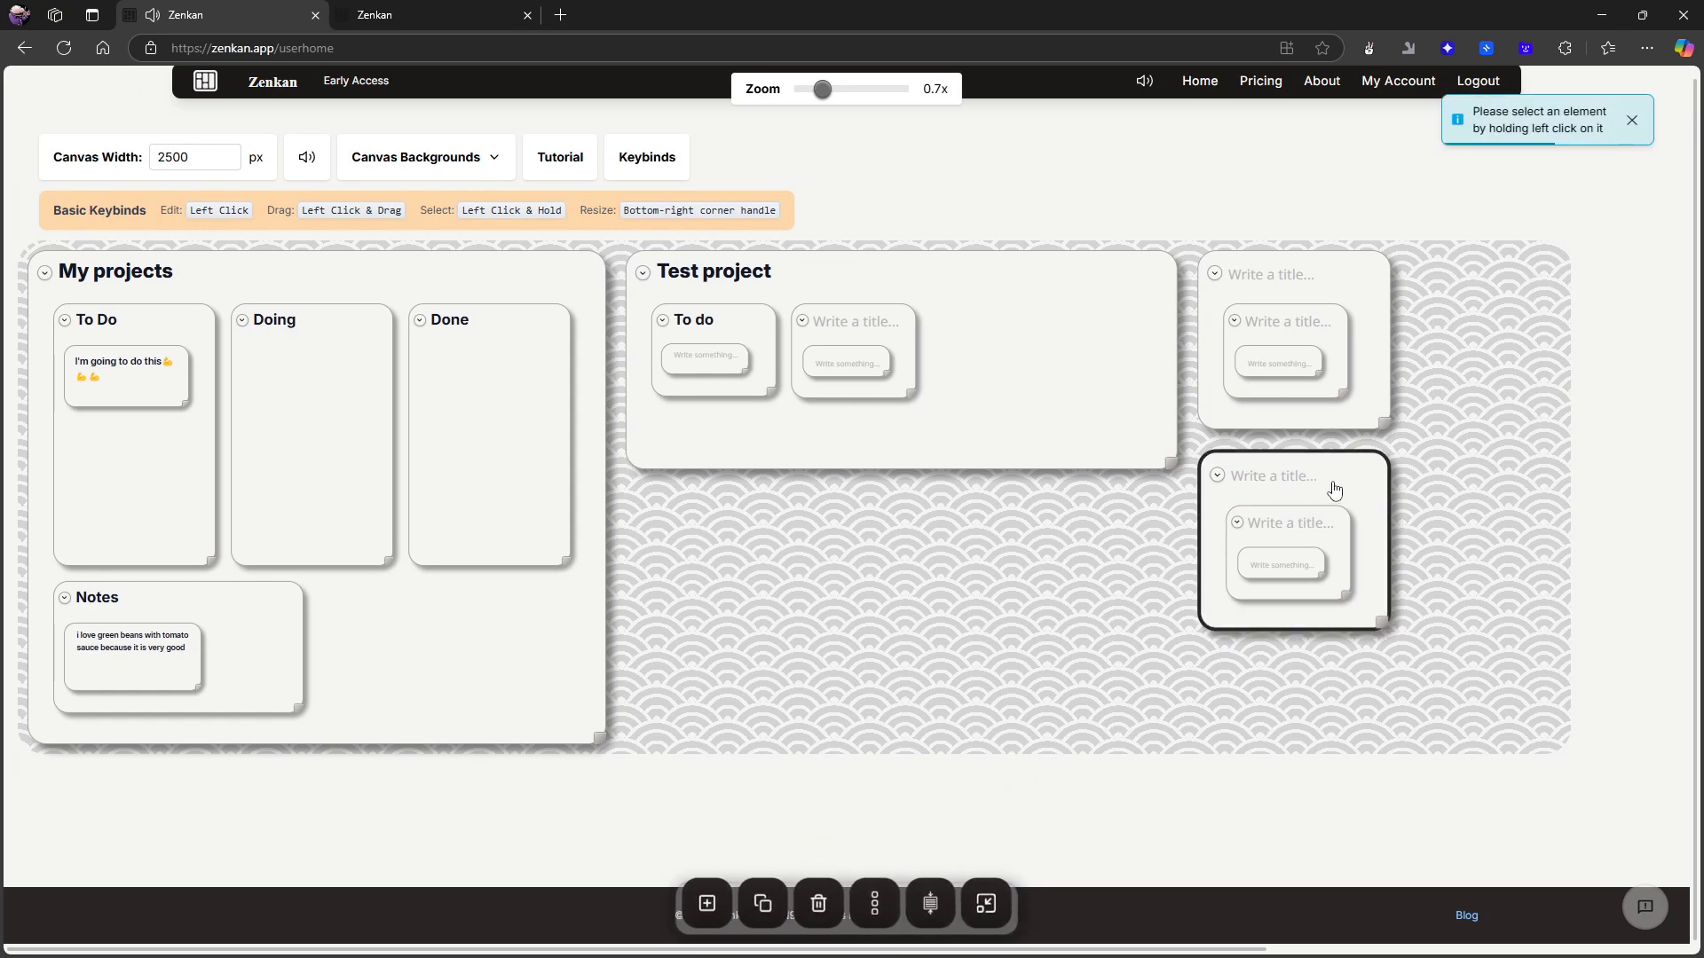
left_click_drag(1336, 489, 1332, 486)
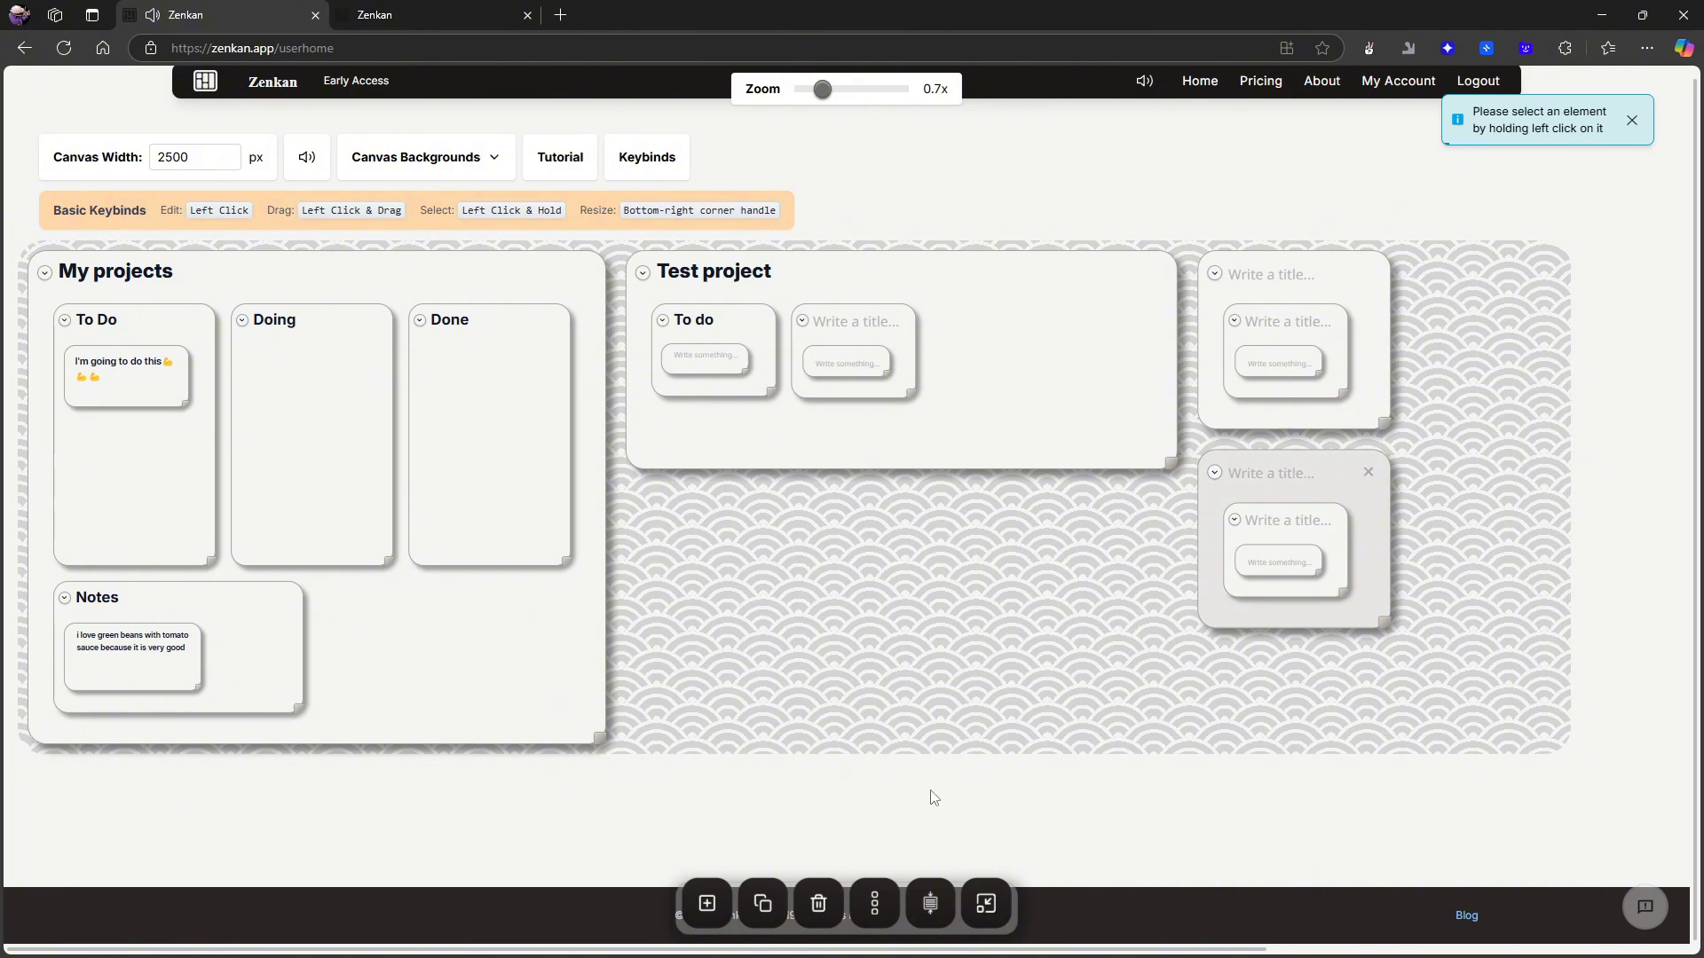
left_click(1369, 627)
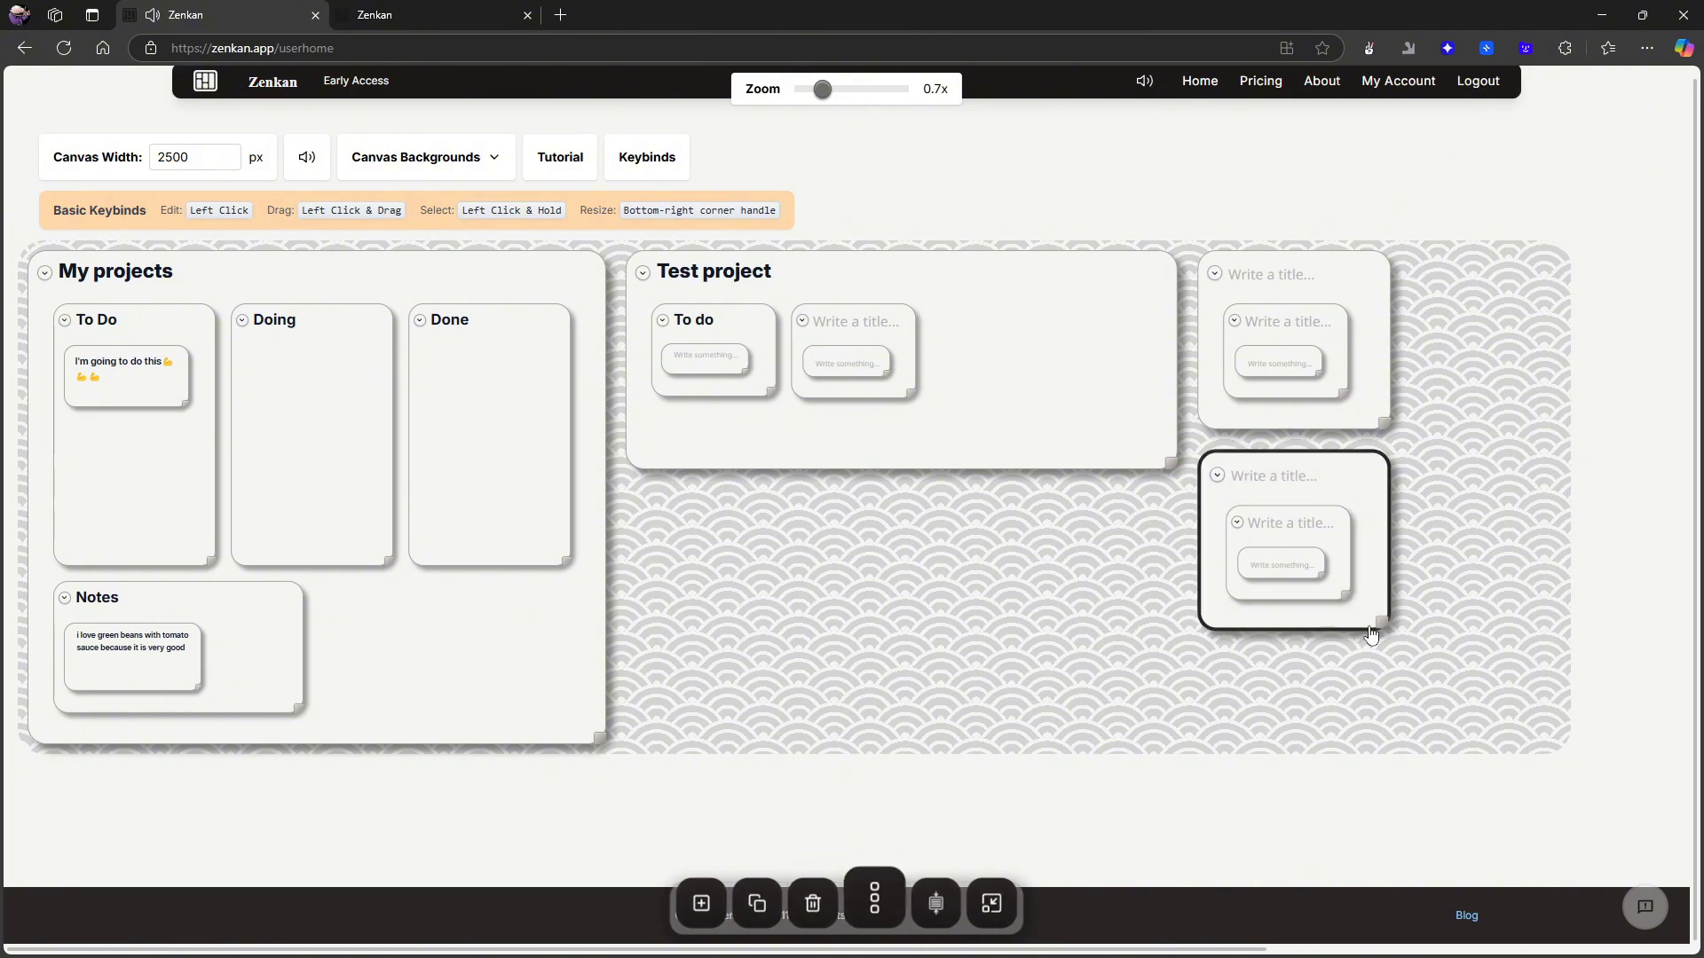
left_click(818, 904)
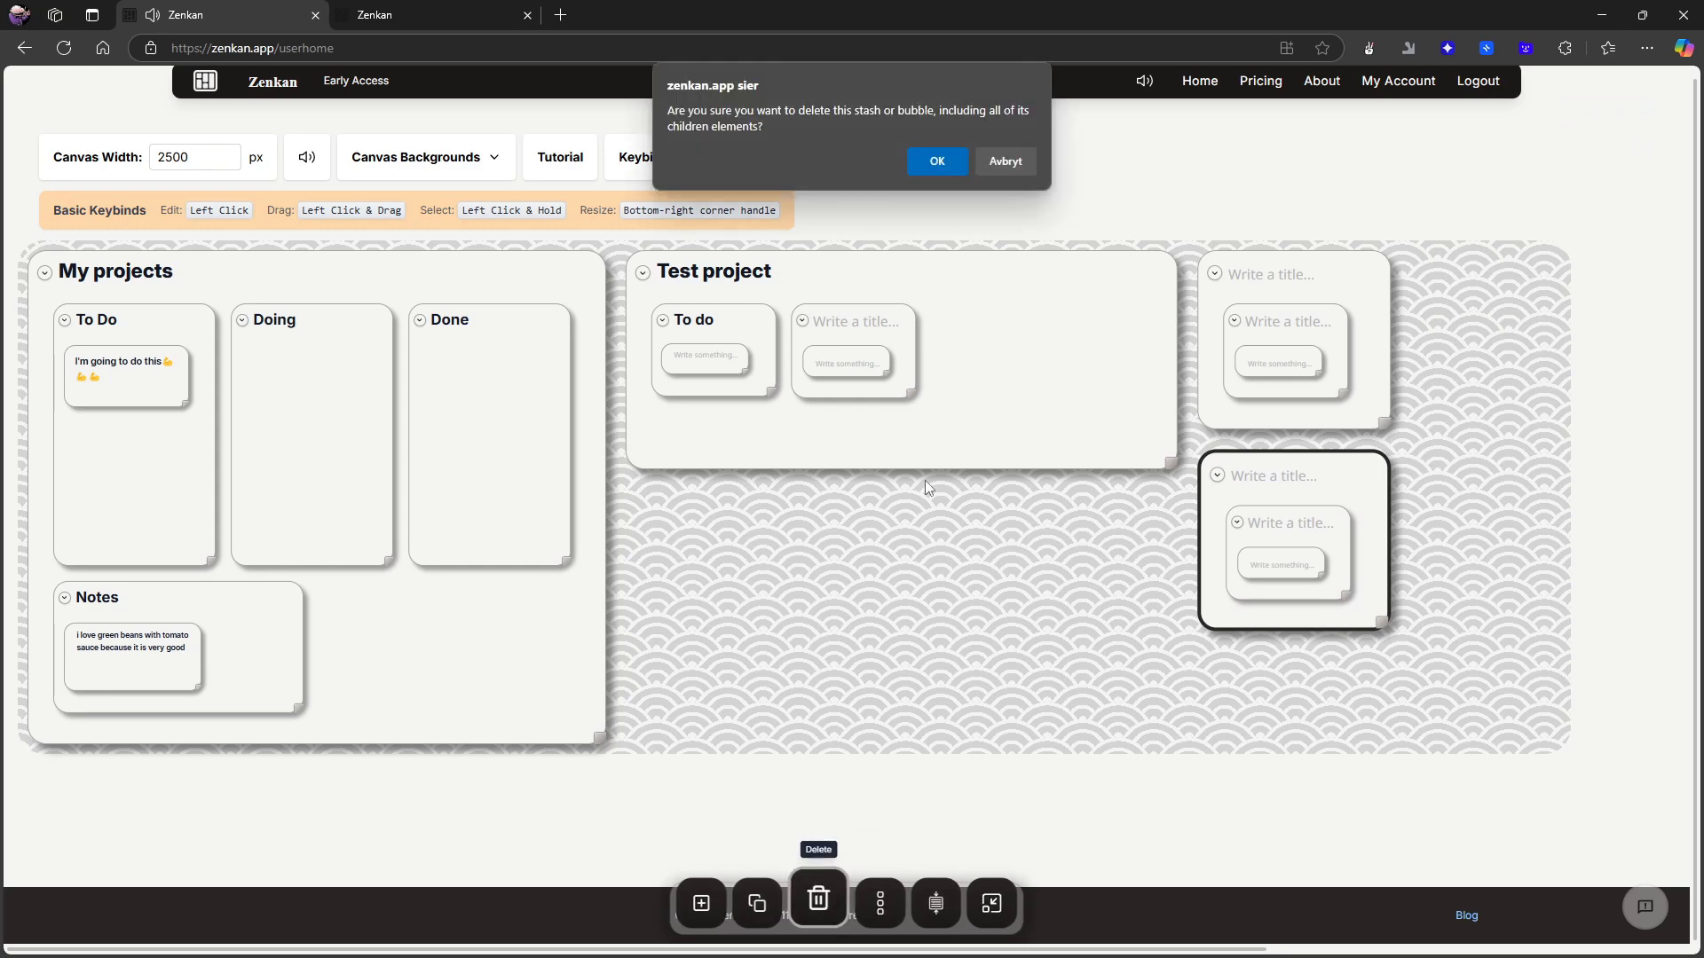
left_click(938, 165)
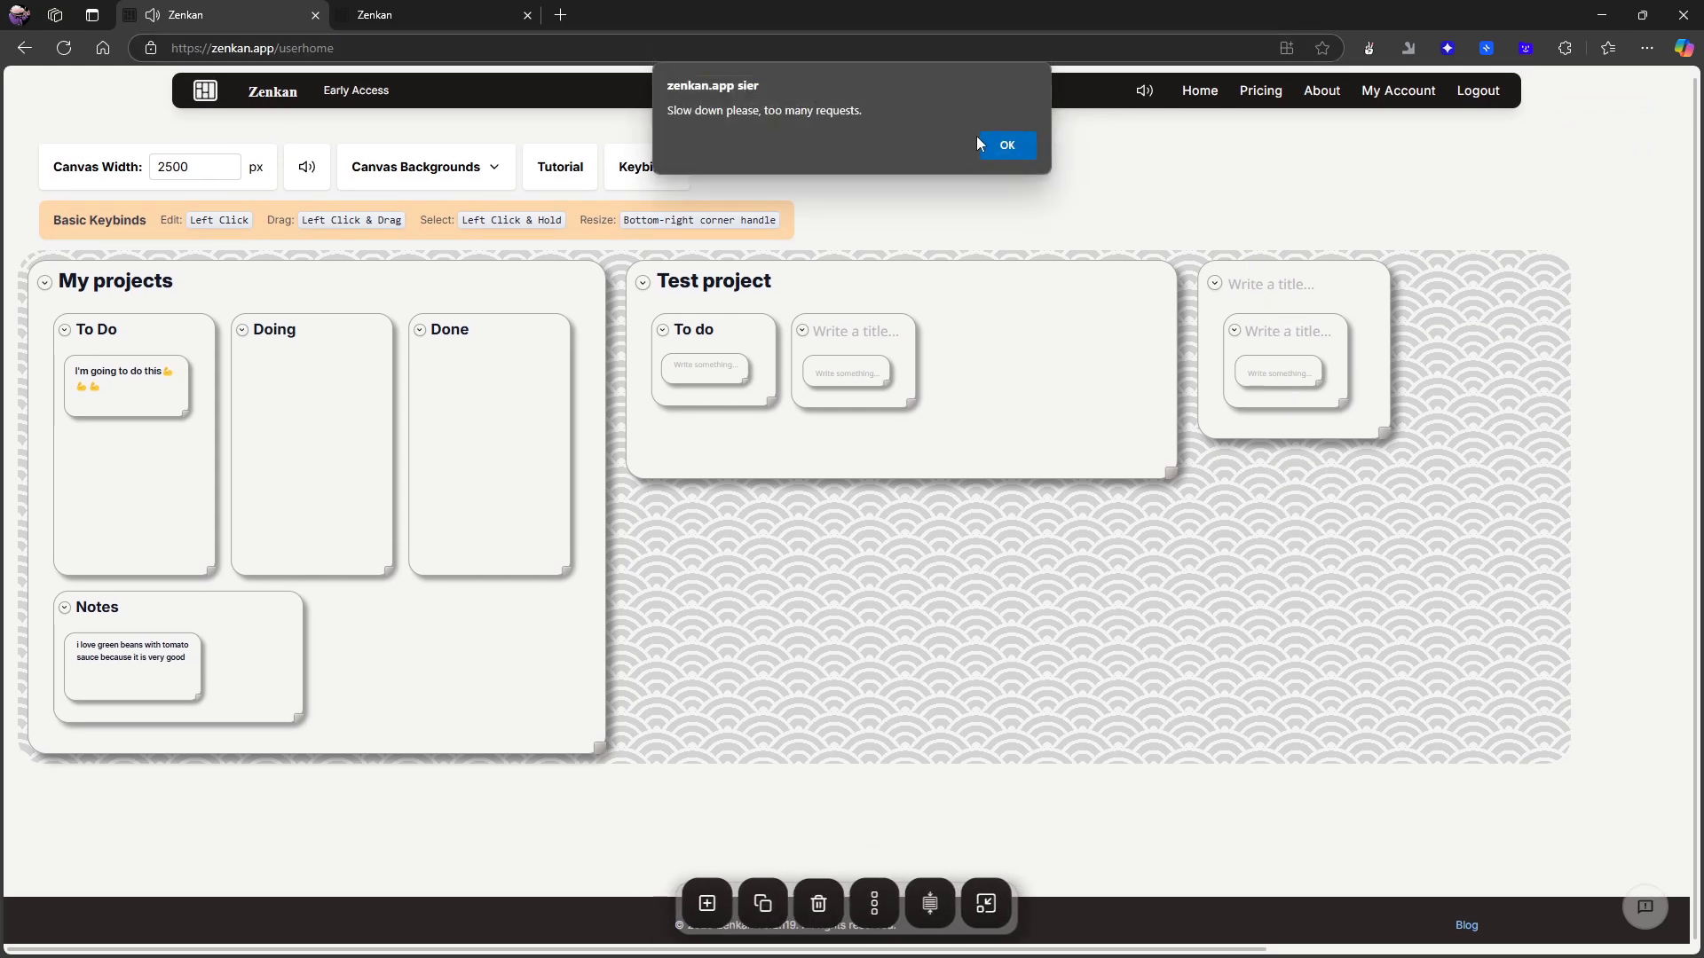
left_click(1007, 146)
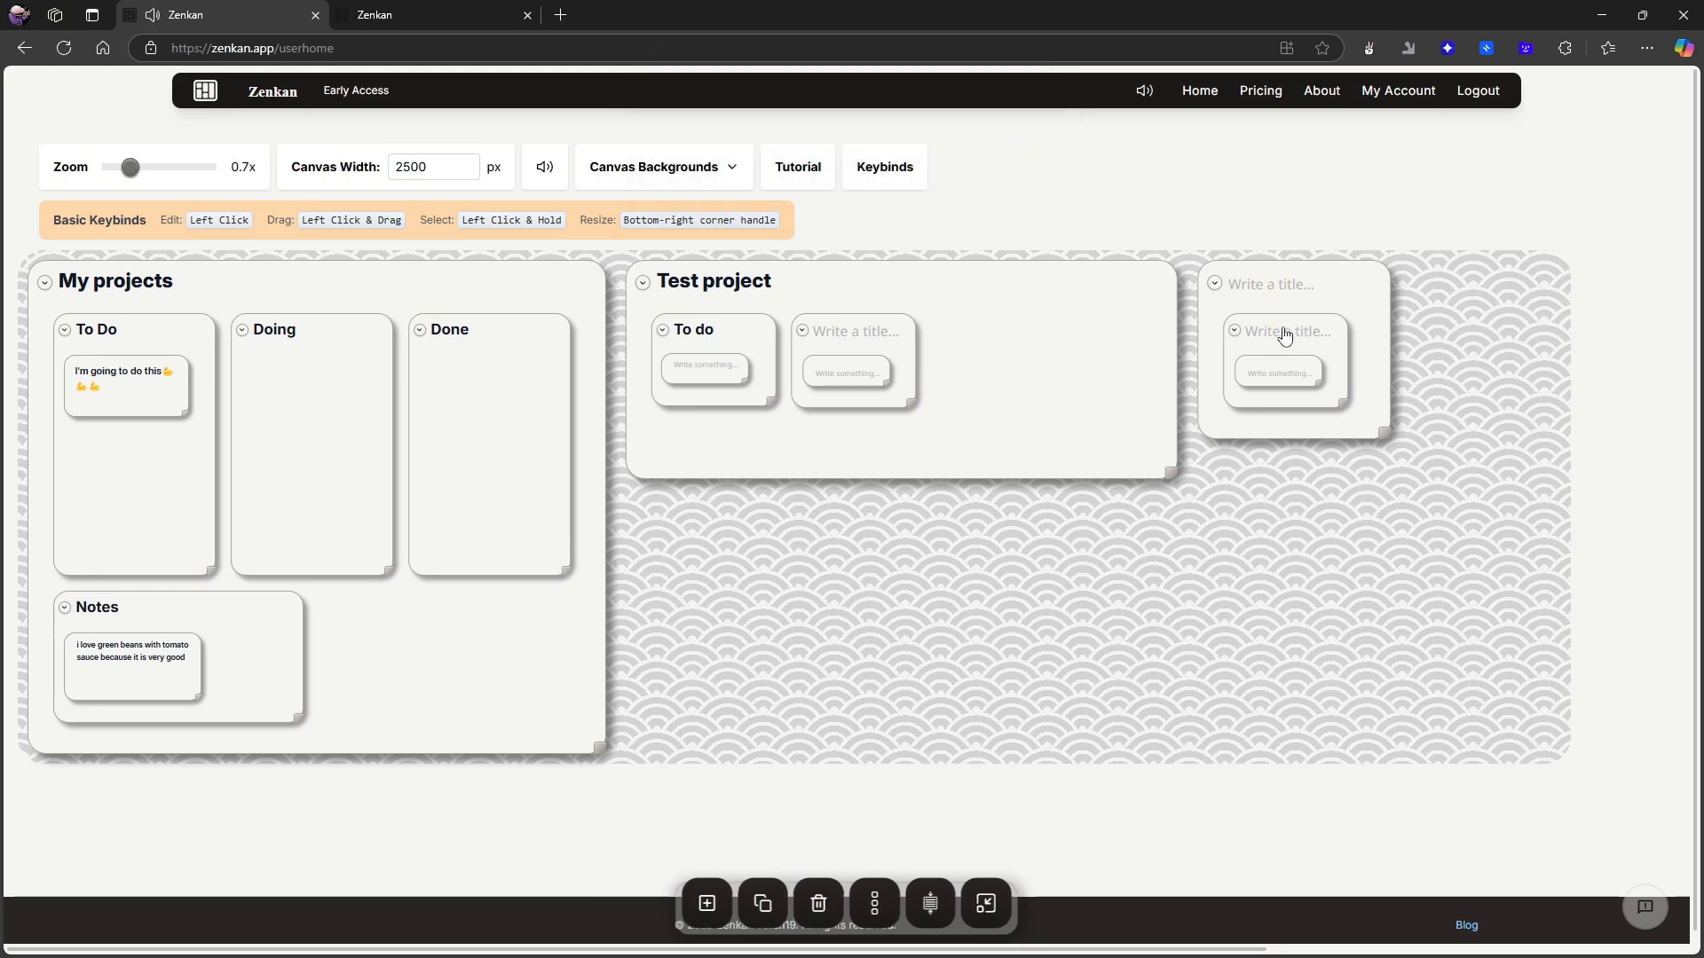
- Move the remaining untitled card's nested card into Test project and title its two untitled nested cards "Doing" and "Done"
left_click_drag(1284, 335, 949, 342)
left_click(875, 338)
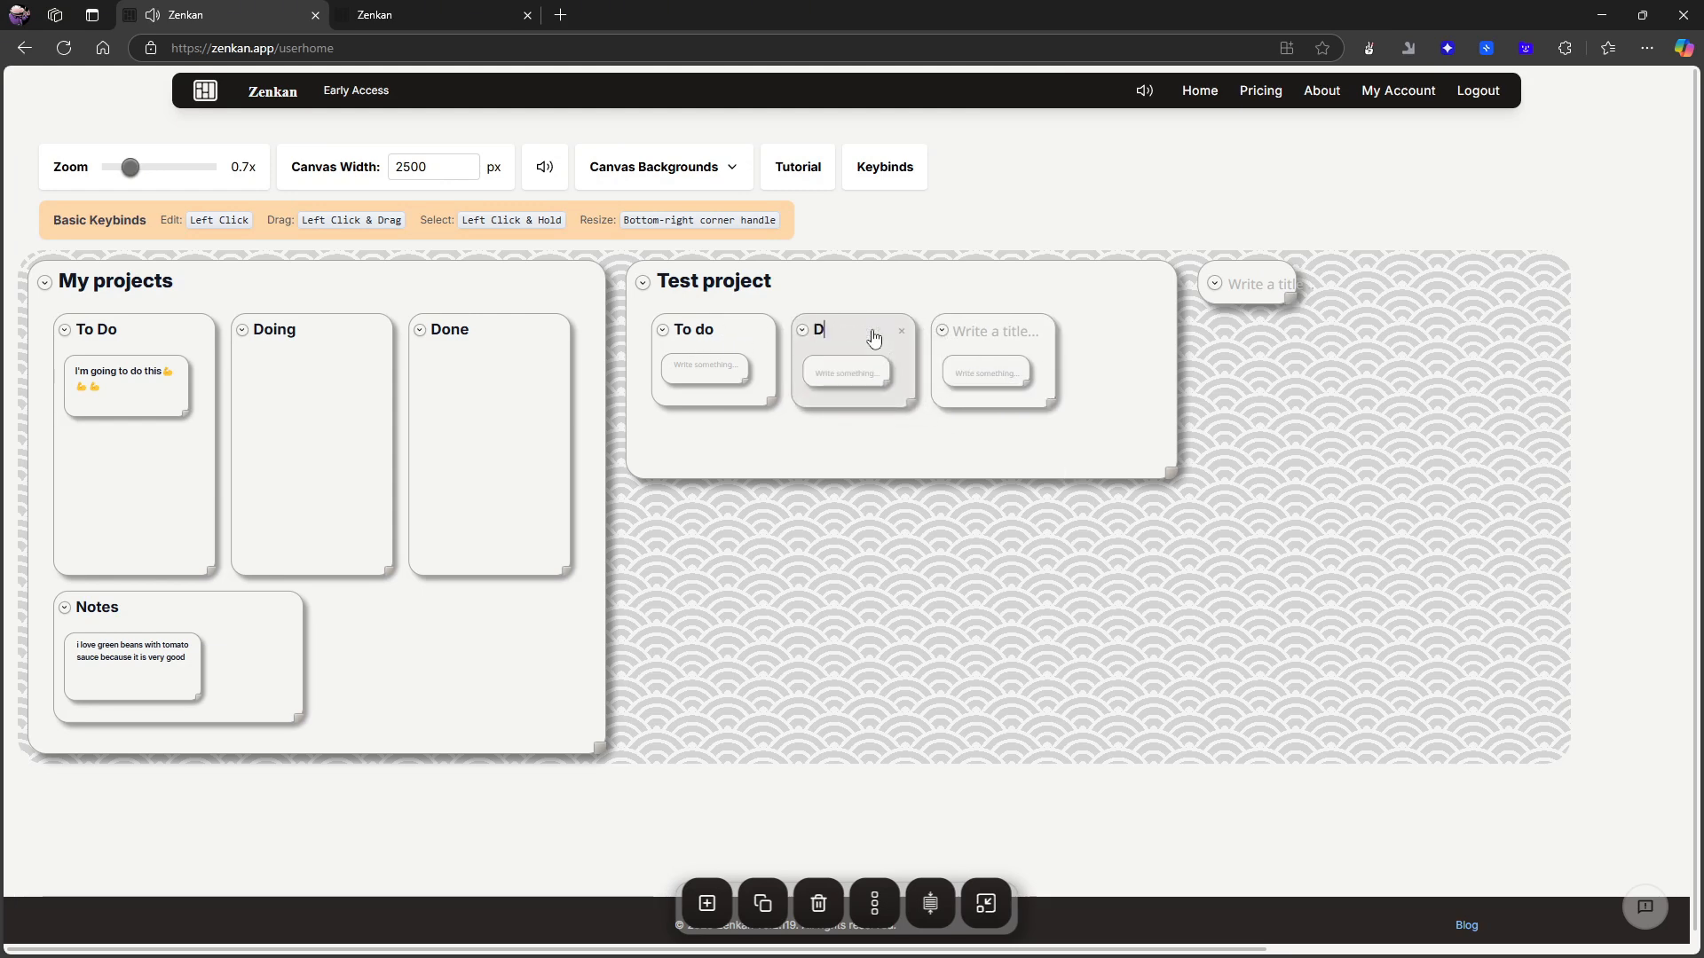
left_click(981, 338)
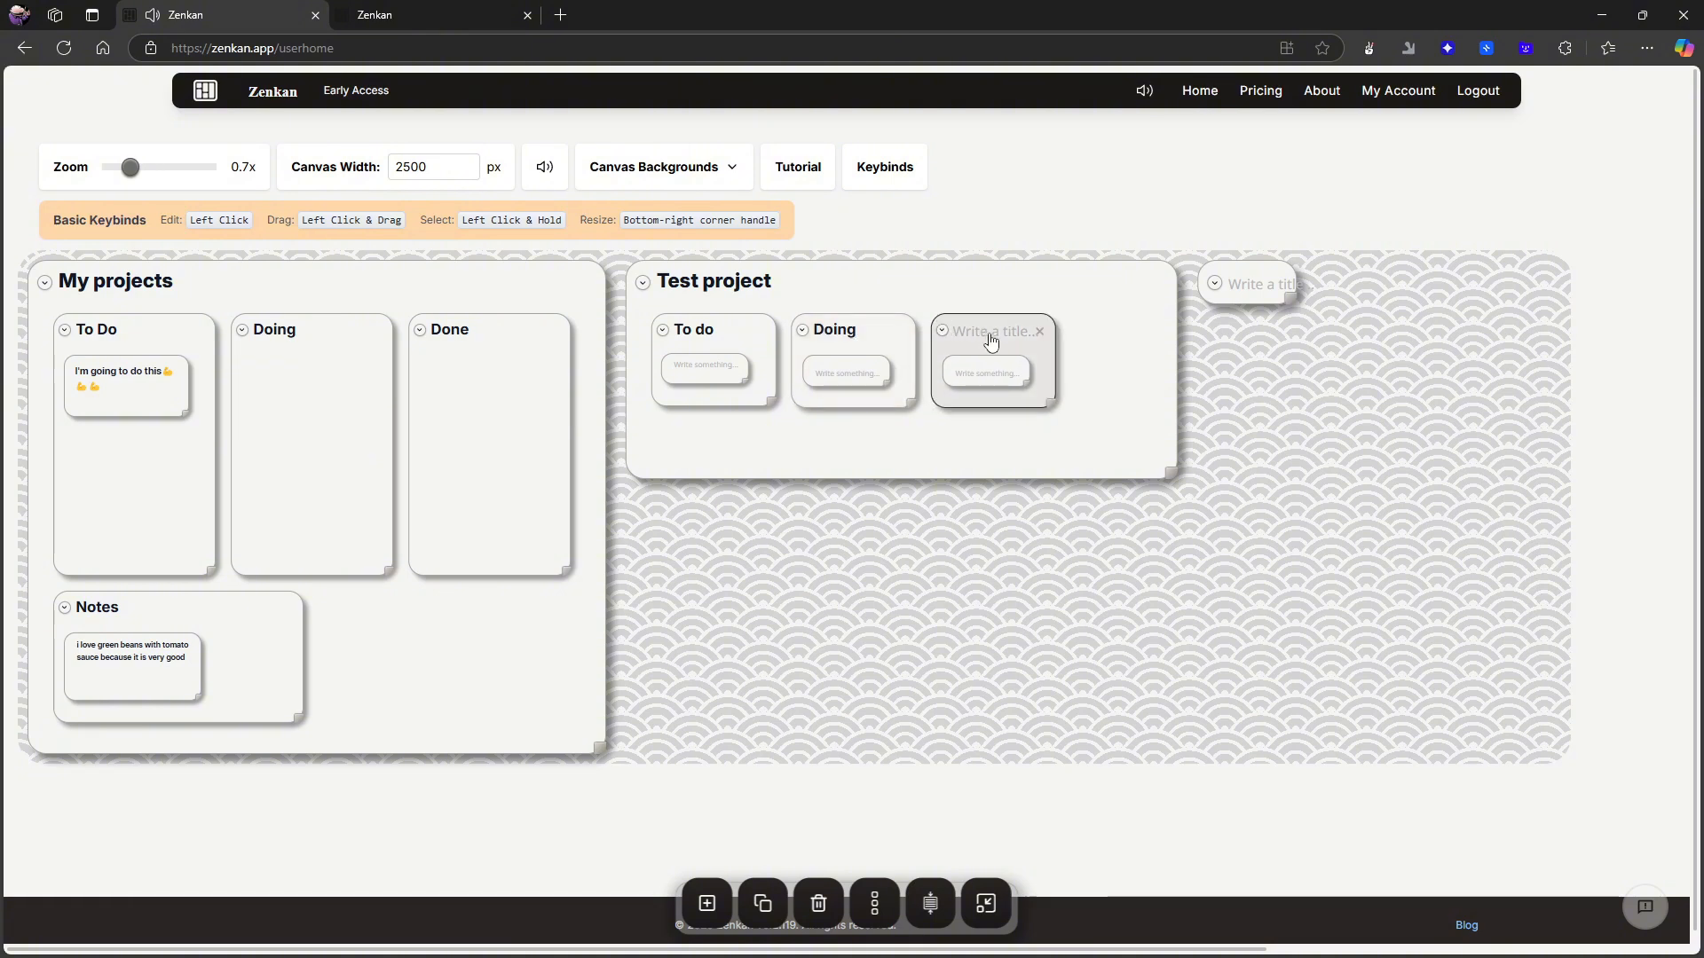
- Write a short bulleted list in the note inside Test project's To do card
left_click(698, 377)
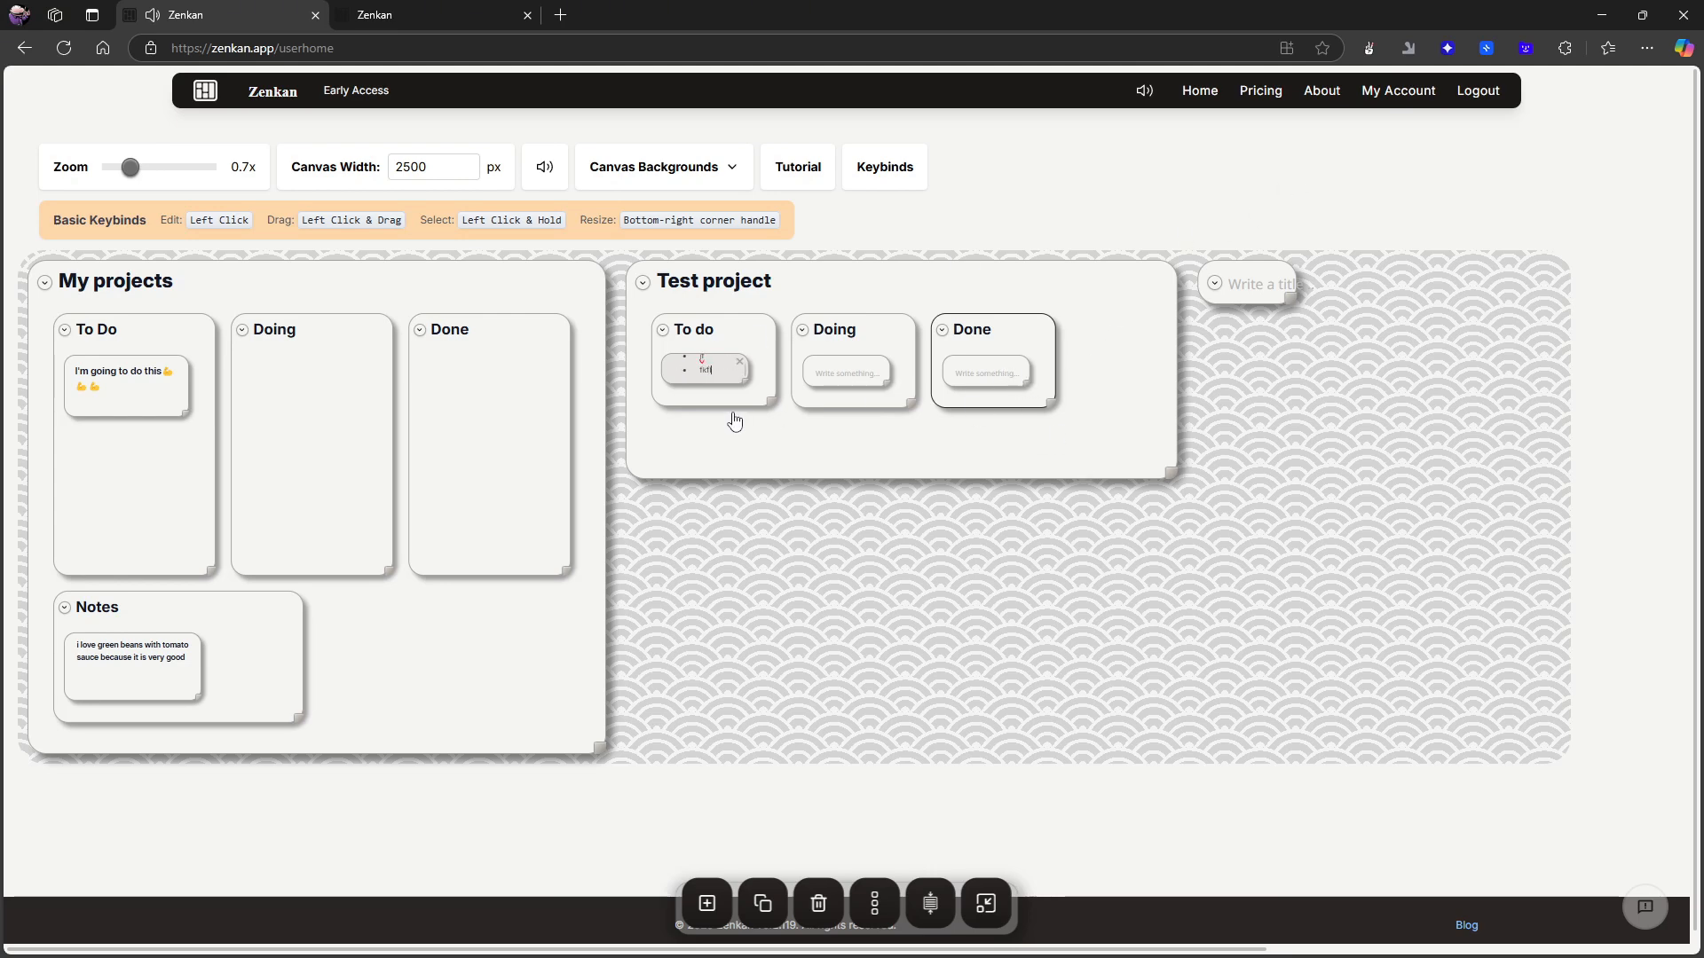
type("efk")
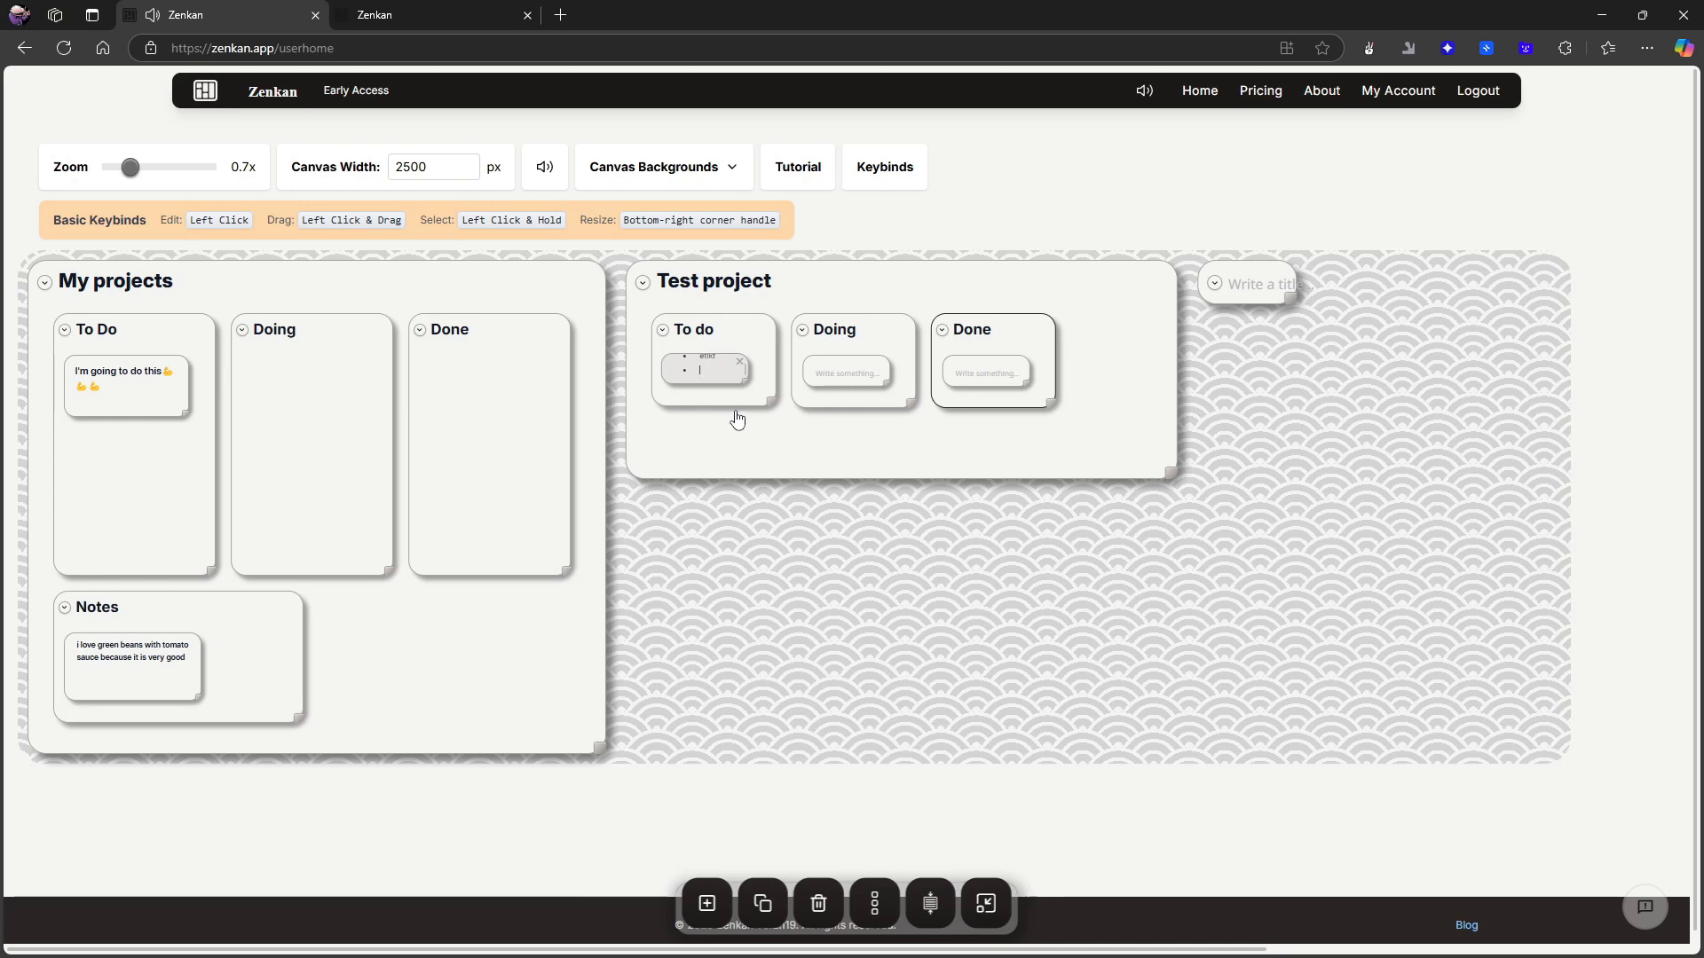
left_click(737, 418)
scroll(722, 380, "up", 1)
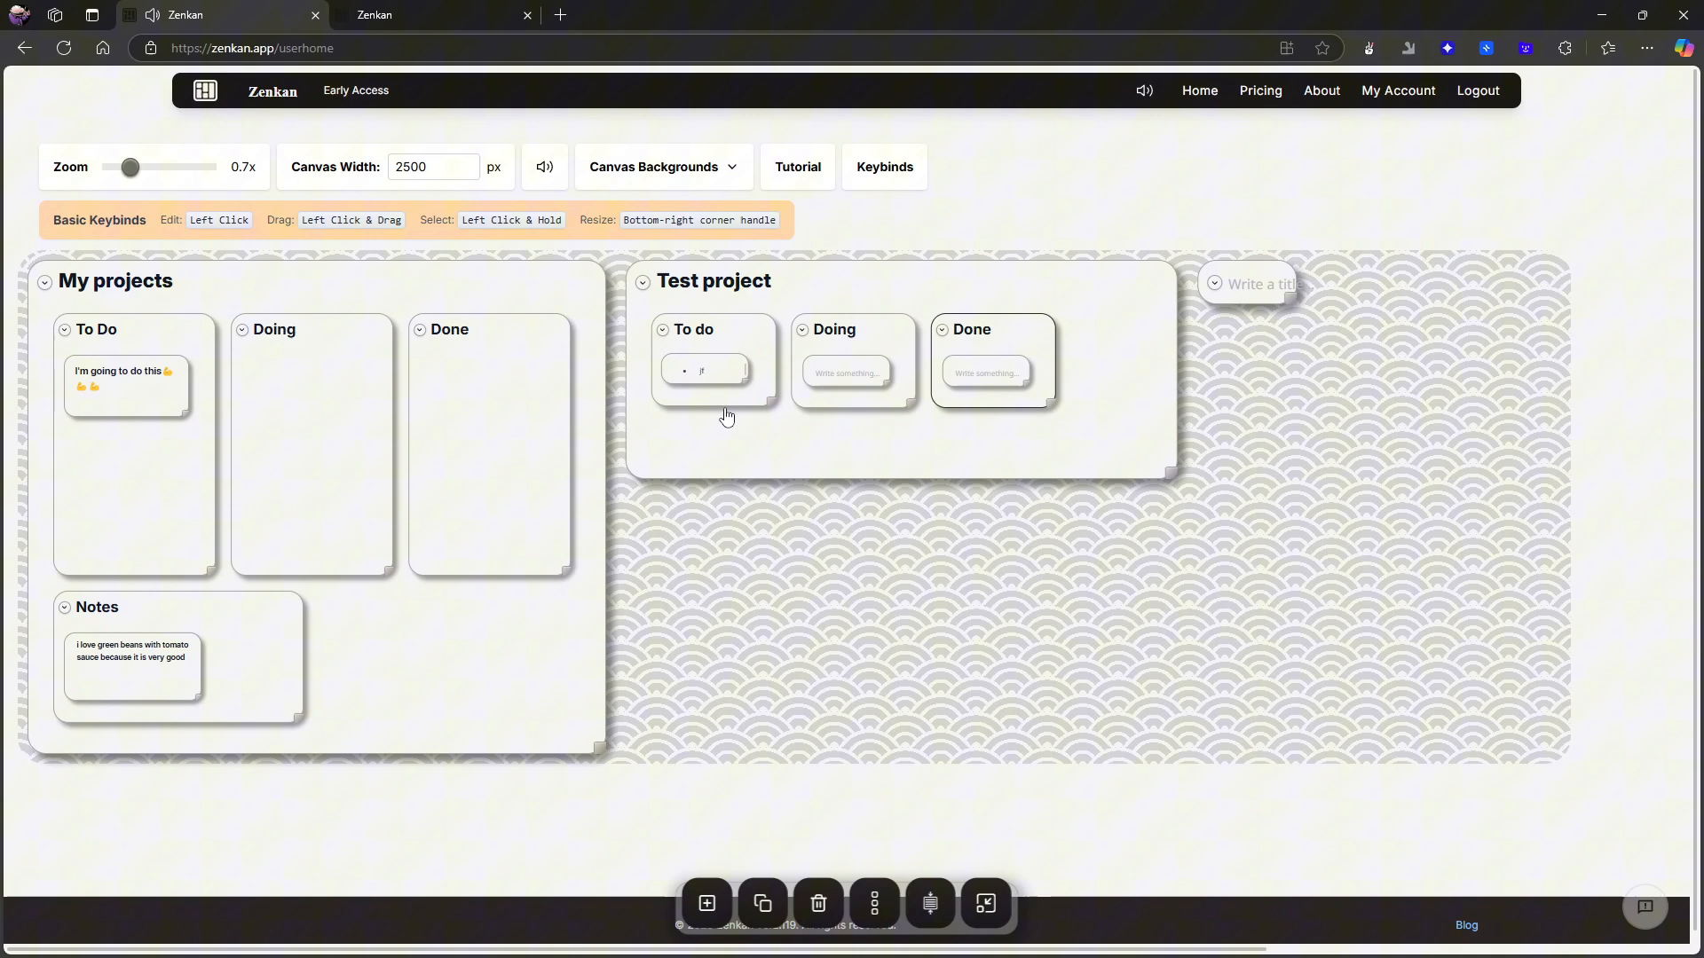
- Stretch the To do and Doing cards in Test project into tall columns of roughly equal height
left_click(769, 407)
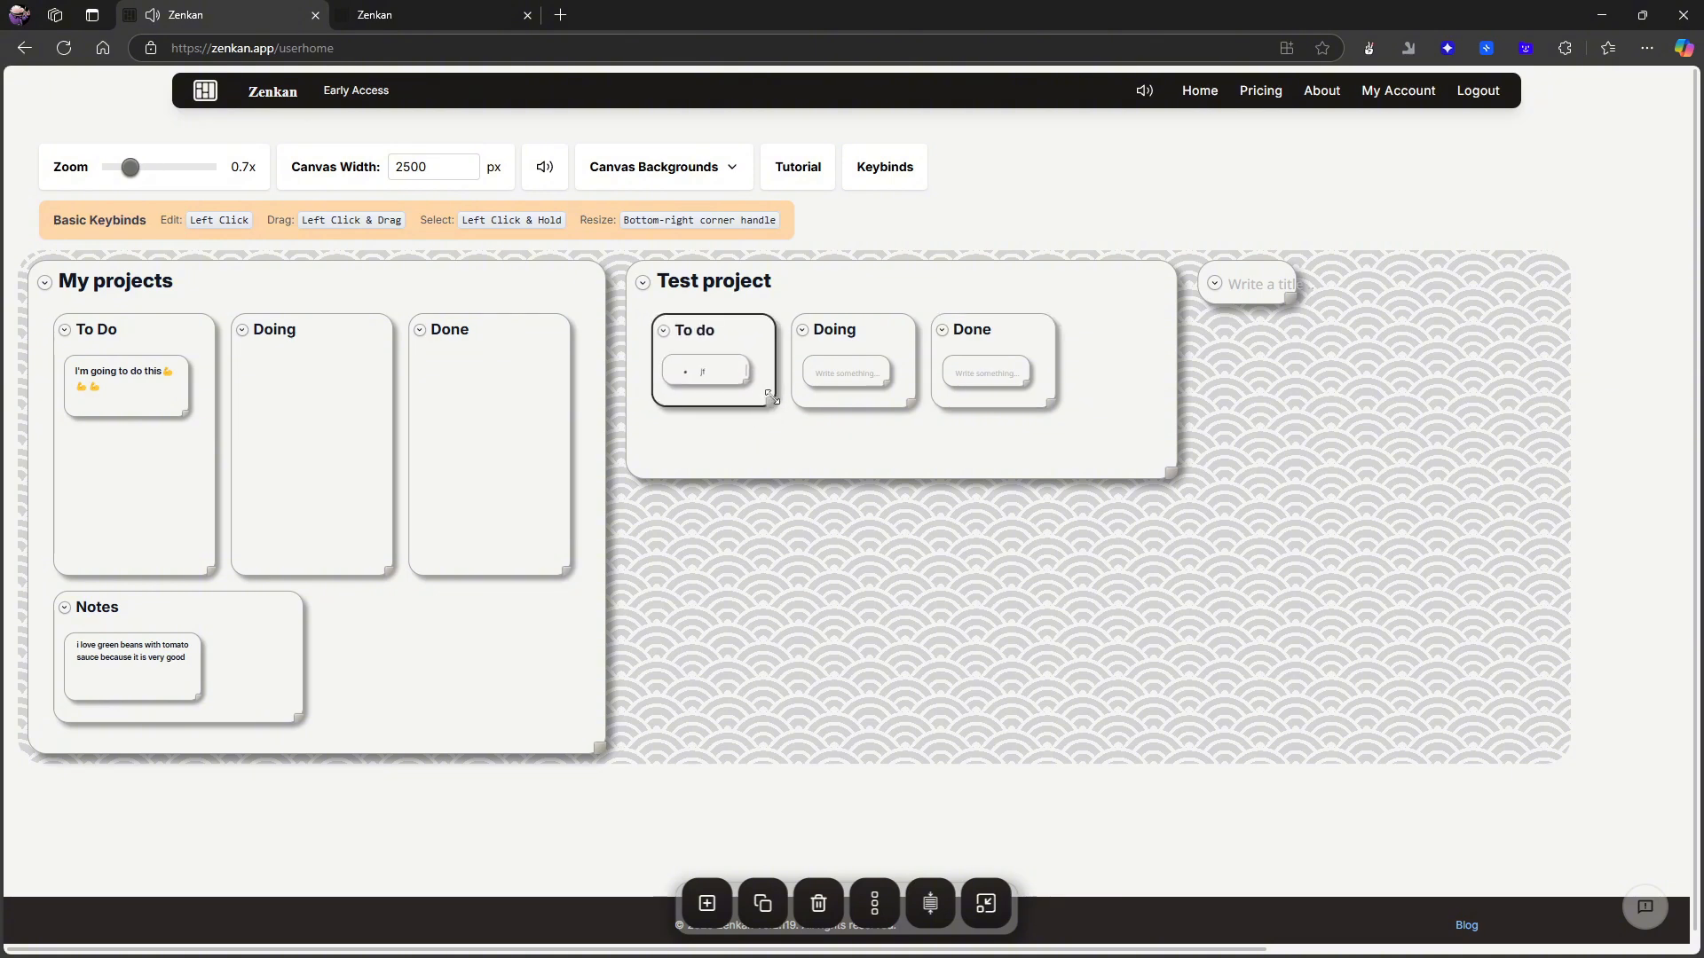
left_click_drag(769, 401, 800, 722)
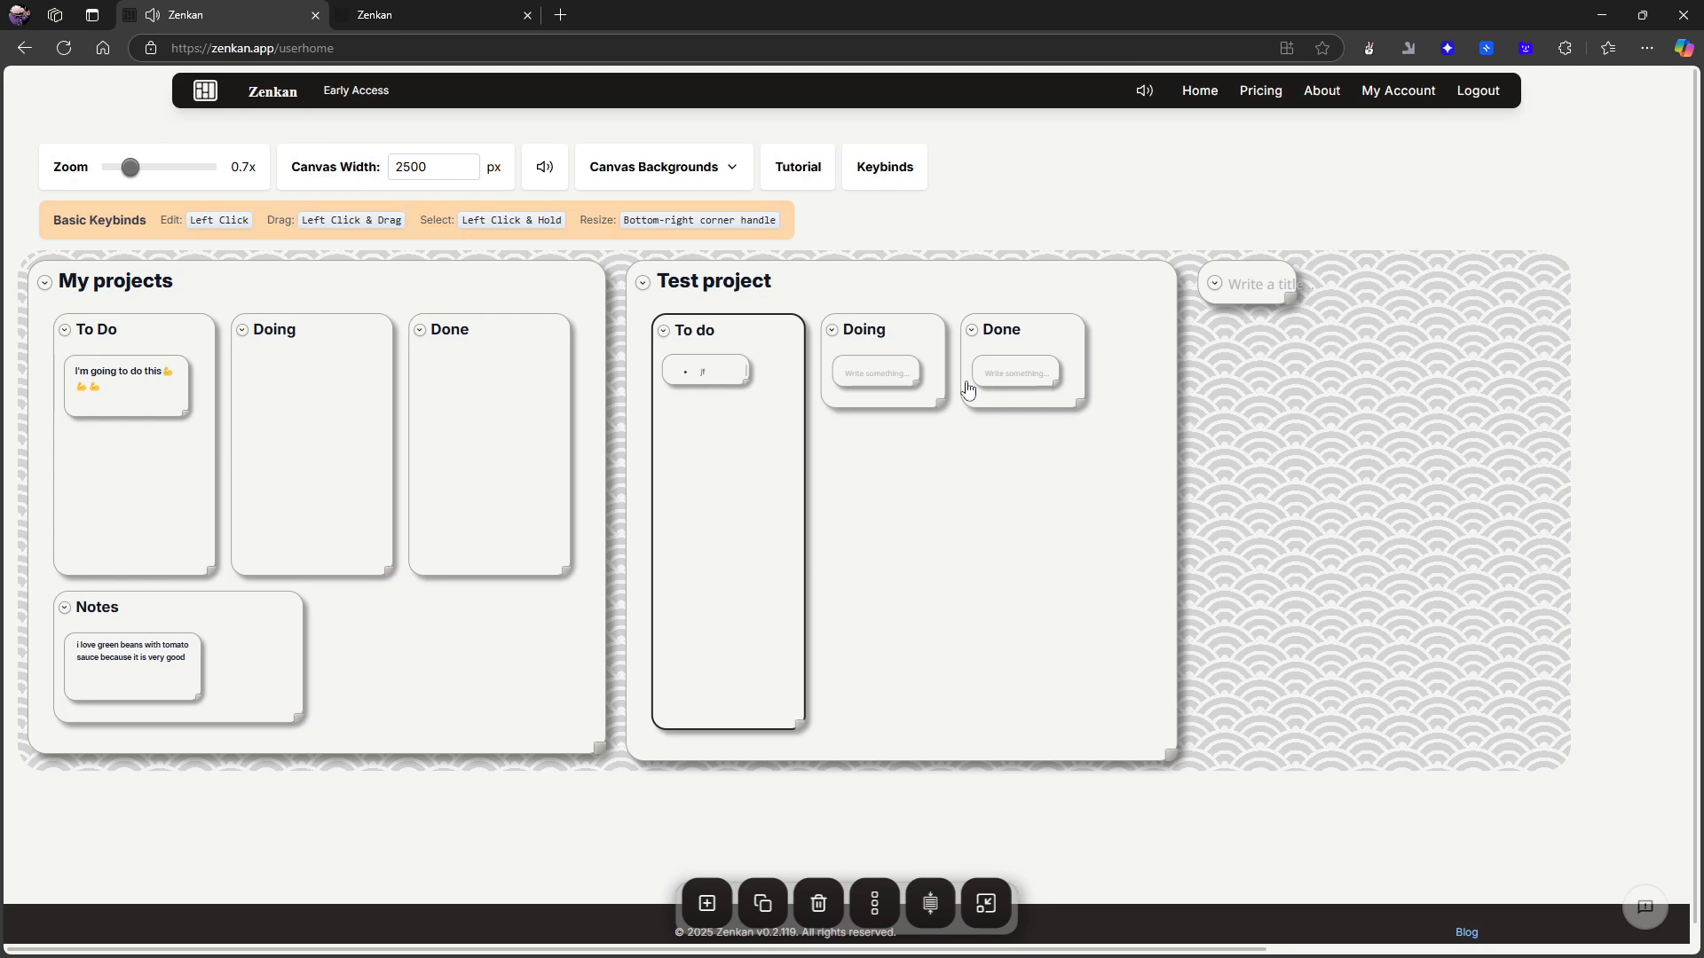
left_click_drag(939, 405, 948, 733)
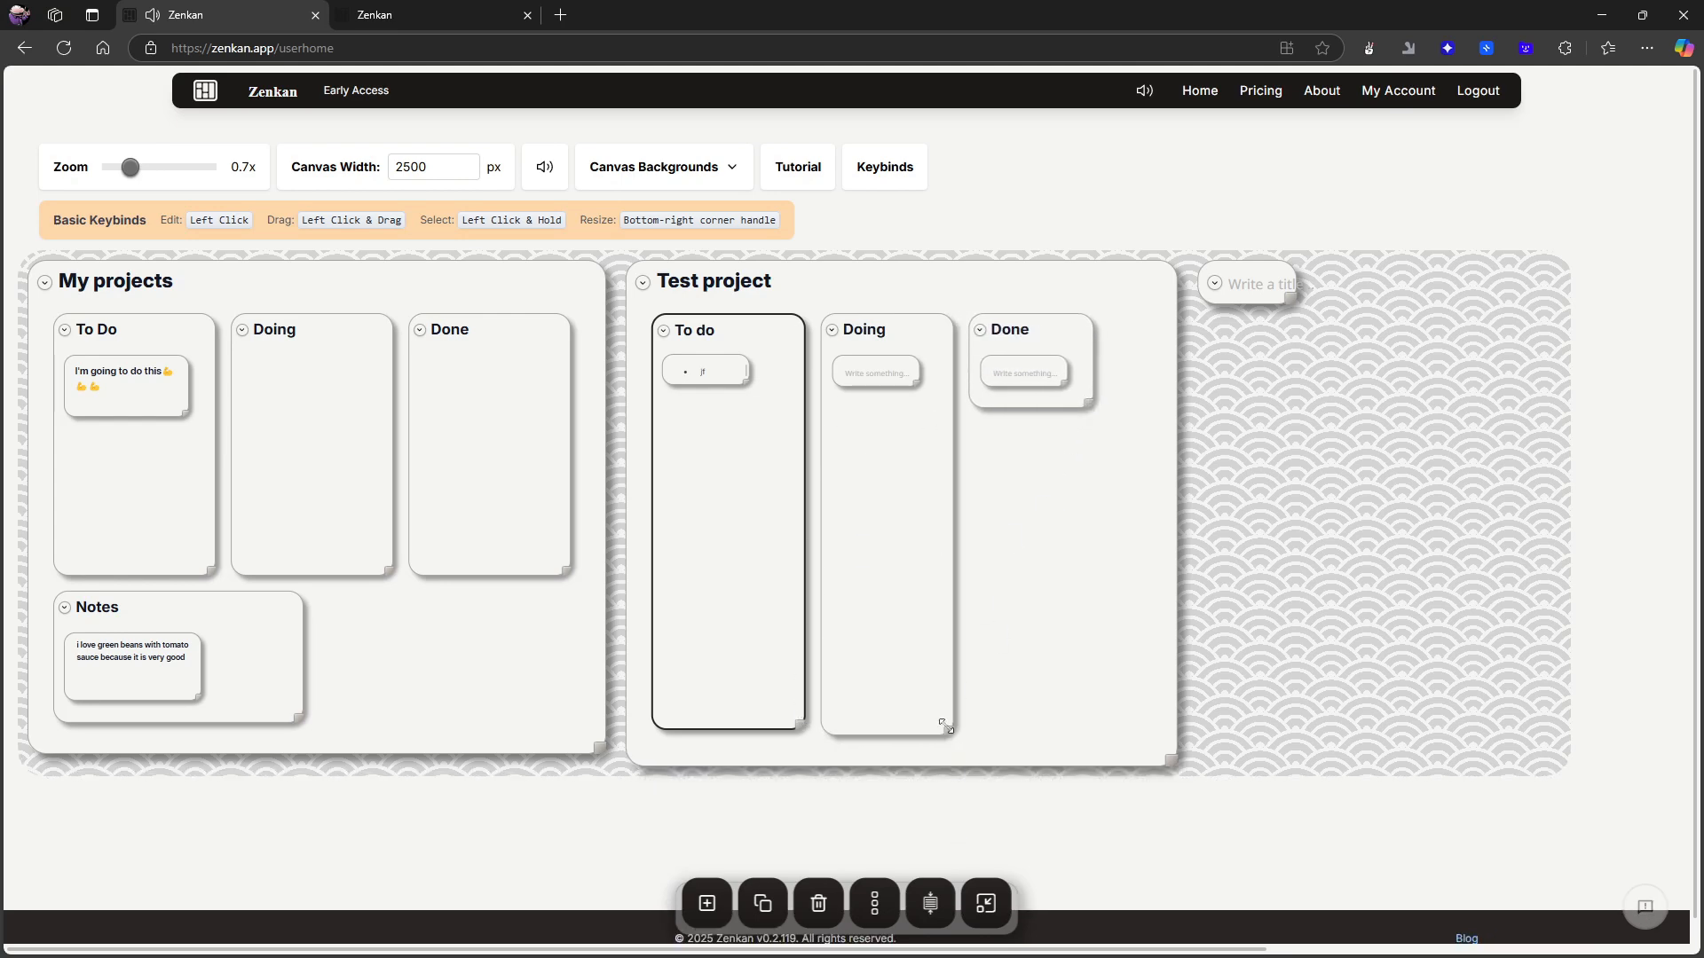
- Stretch Test project's Done card into a tall column and even out the bottom edges of the Doing and Done cards
left_click_drag(1095, 412, 1136, 714)
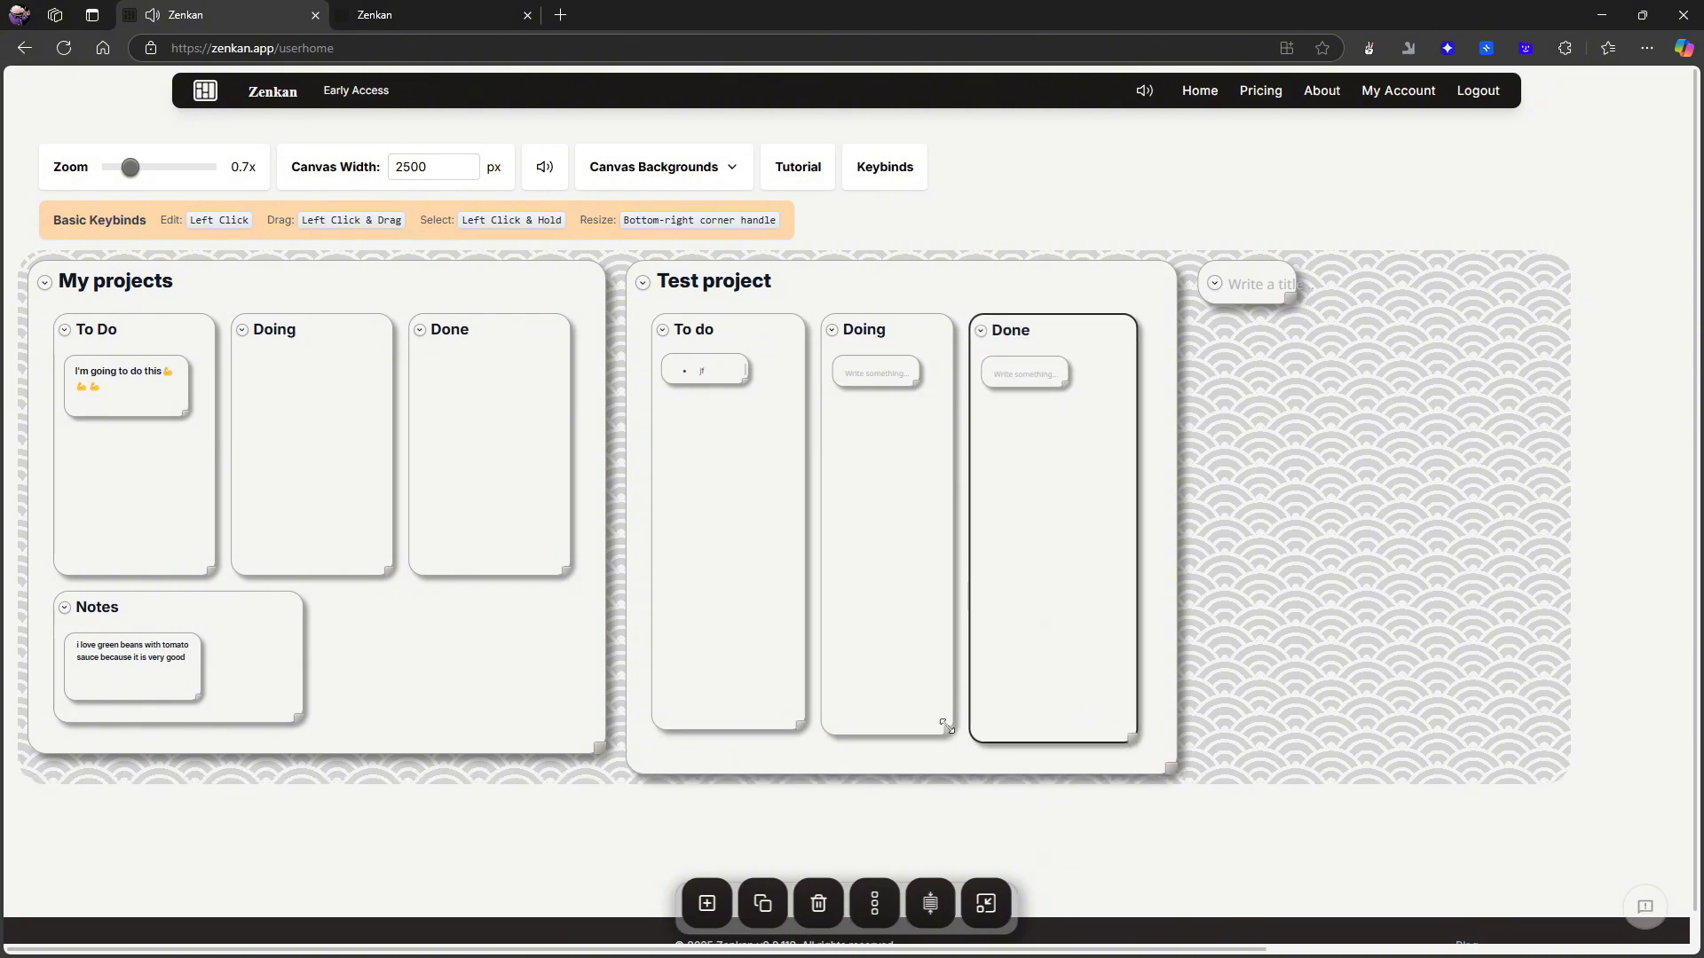
left_click_drag(946, 725, 946, 722)
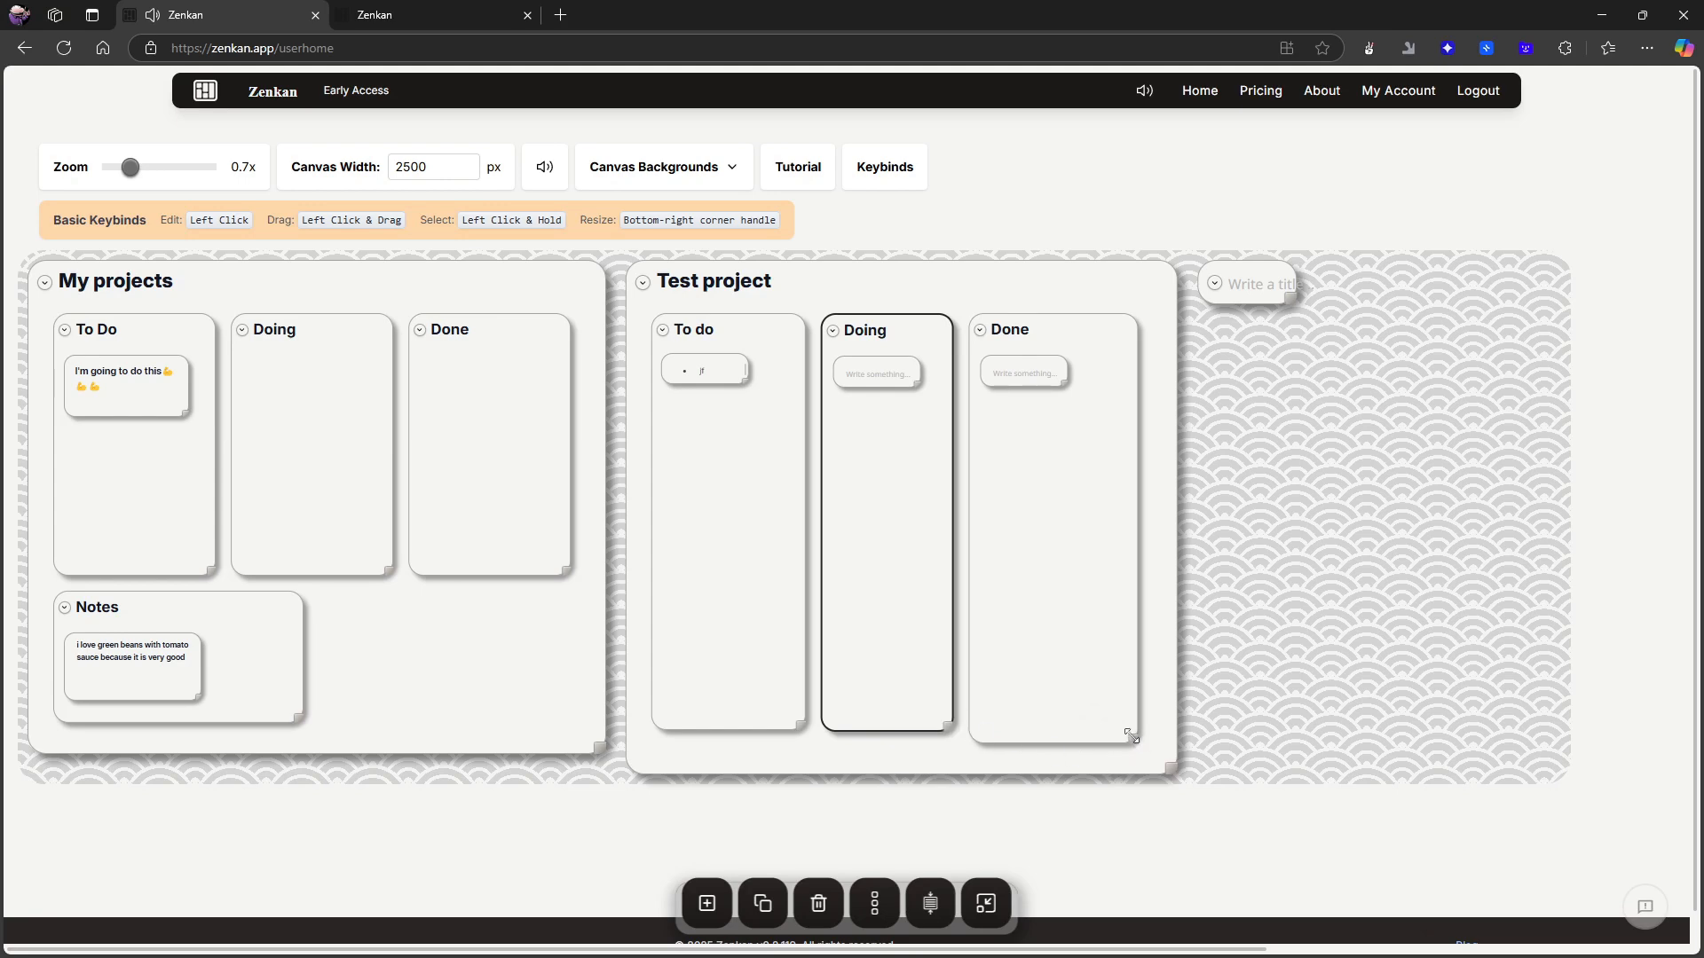
left_click_drag(1131, 736, 1133, 722)
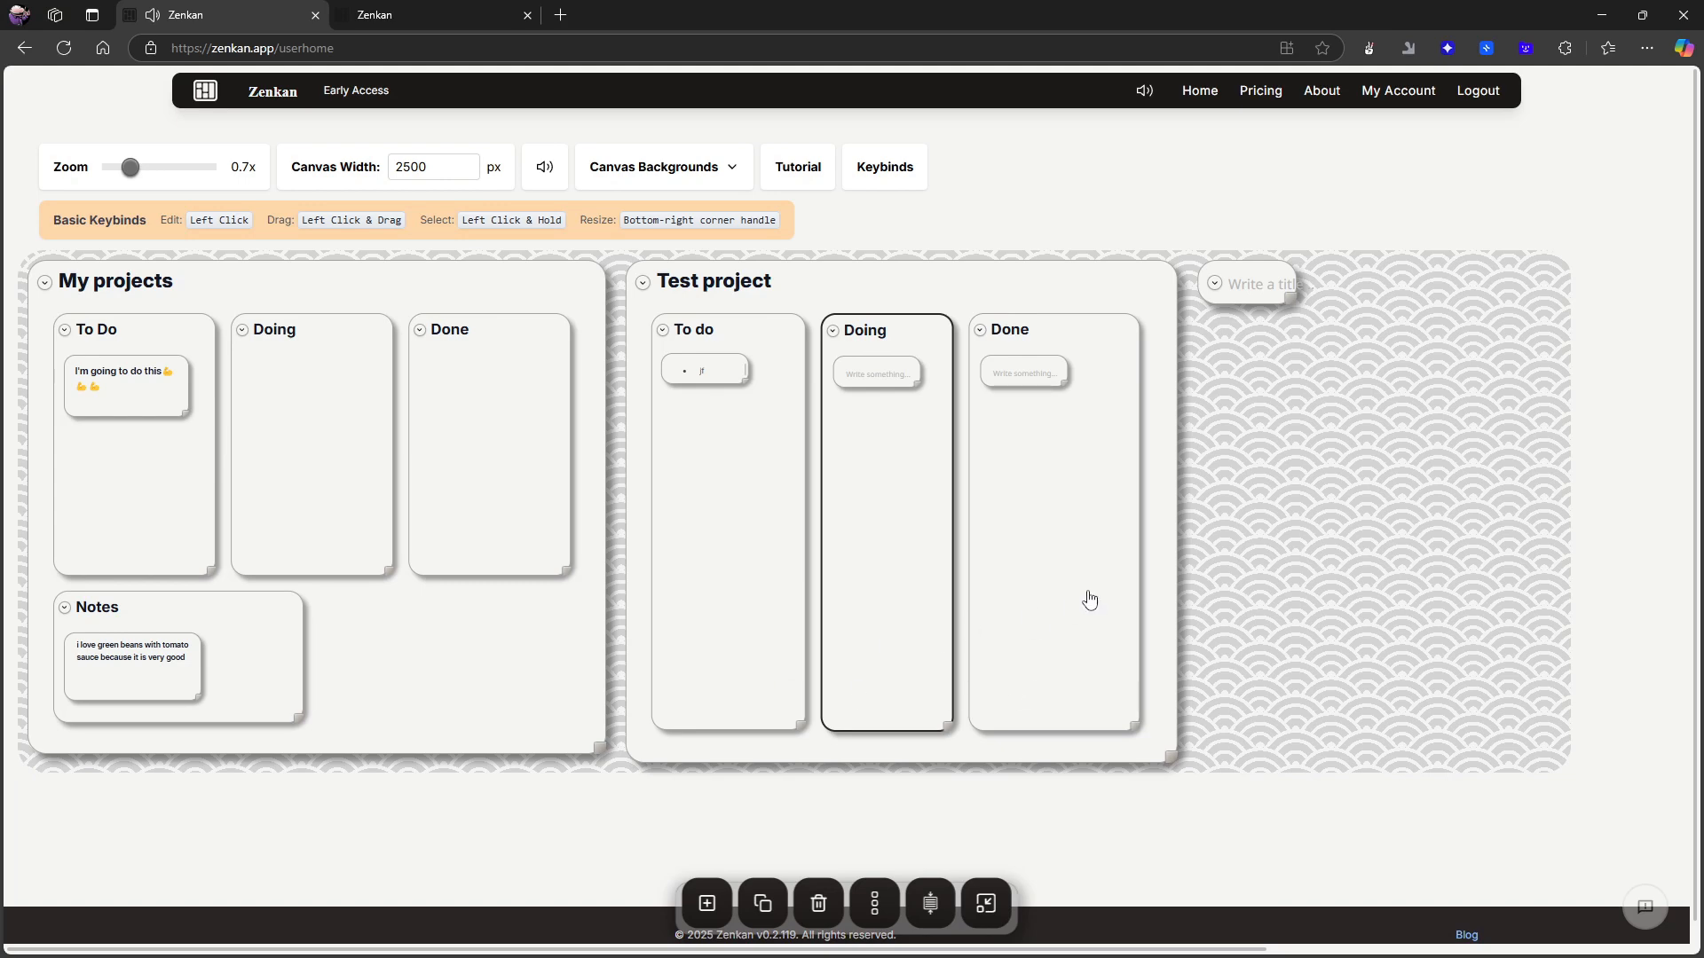
- Delete the untitled top-level card beside Test project and select Test project's Done card
left_click(1258, 275)
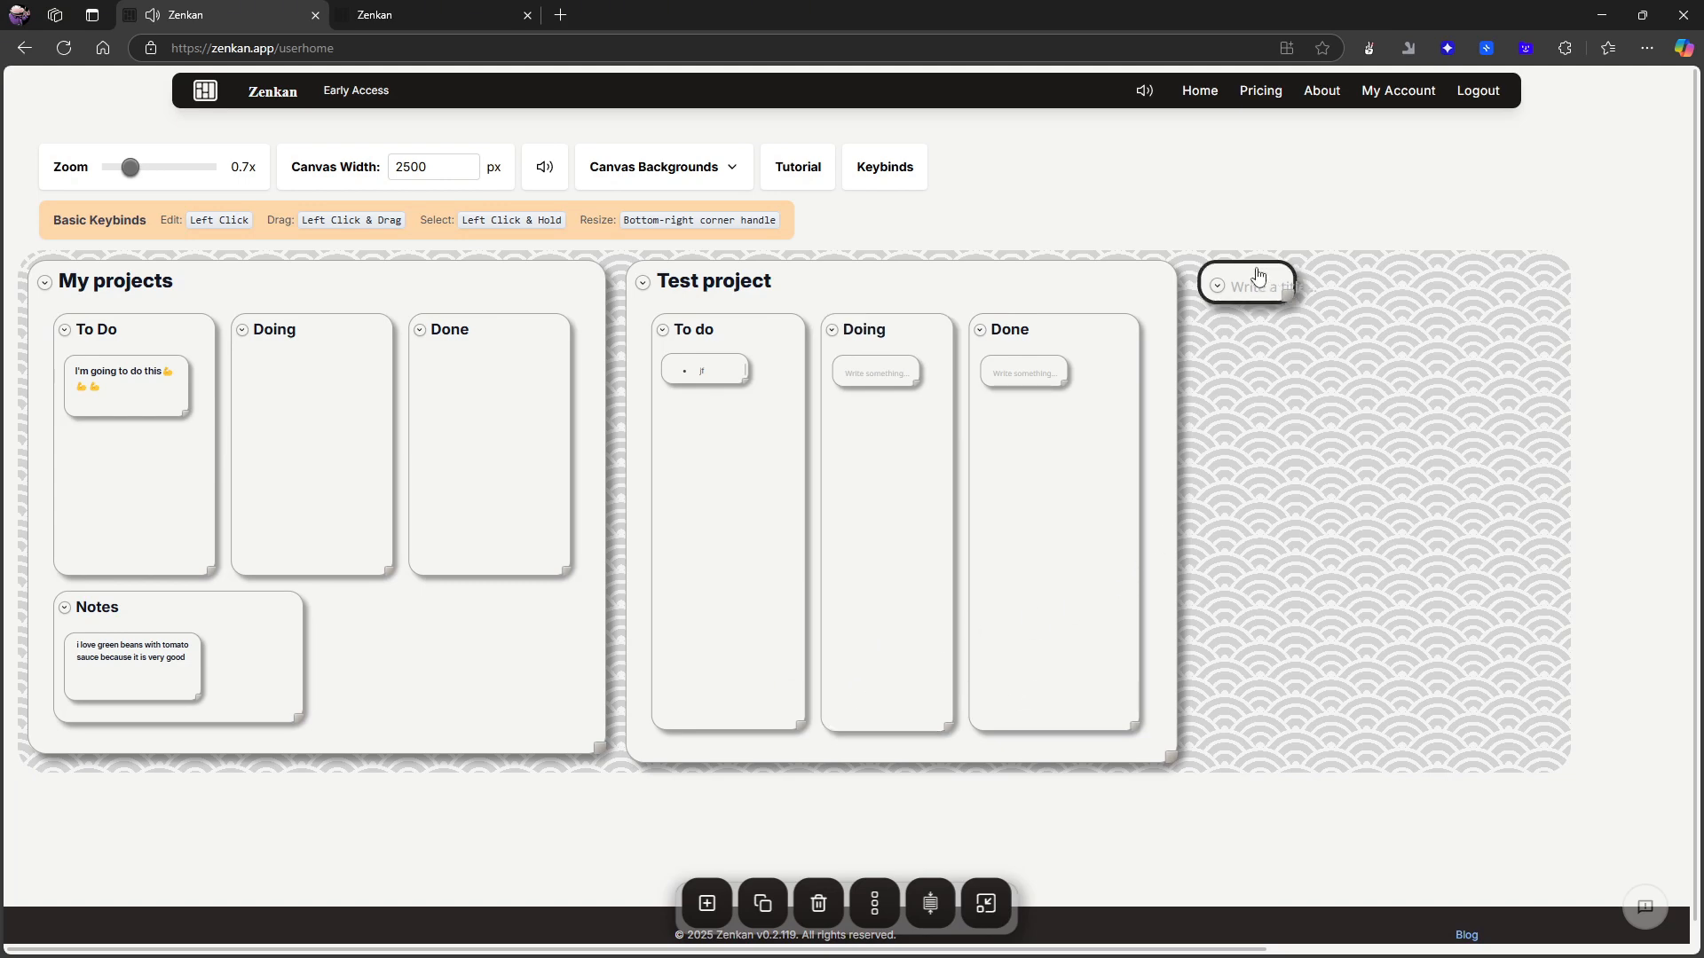
left_click(818, 902)
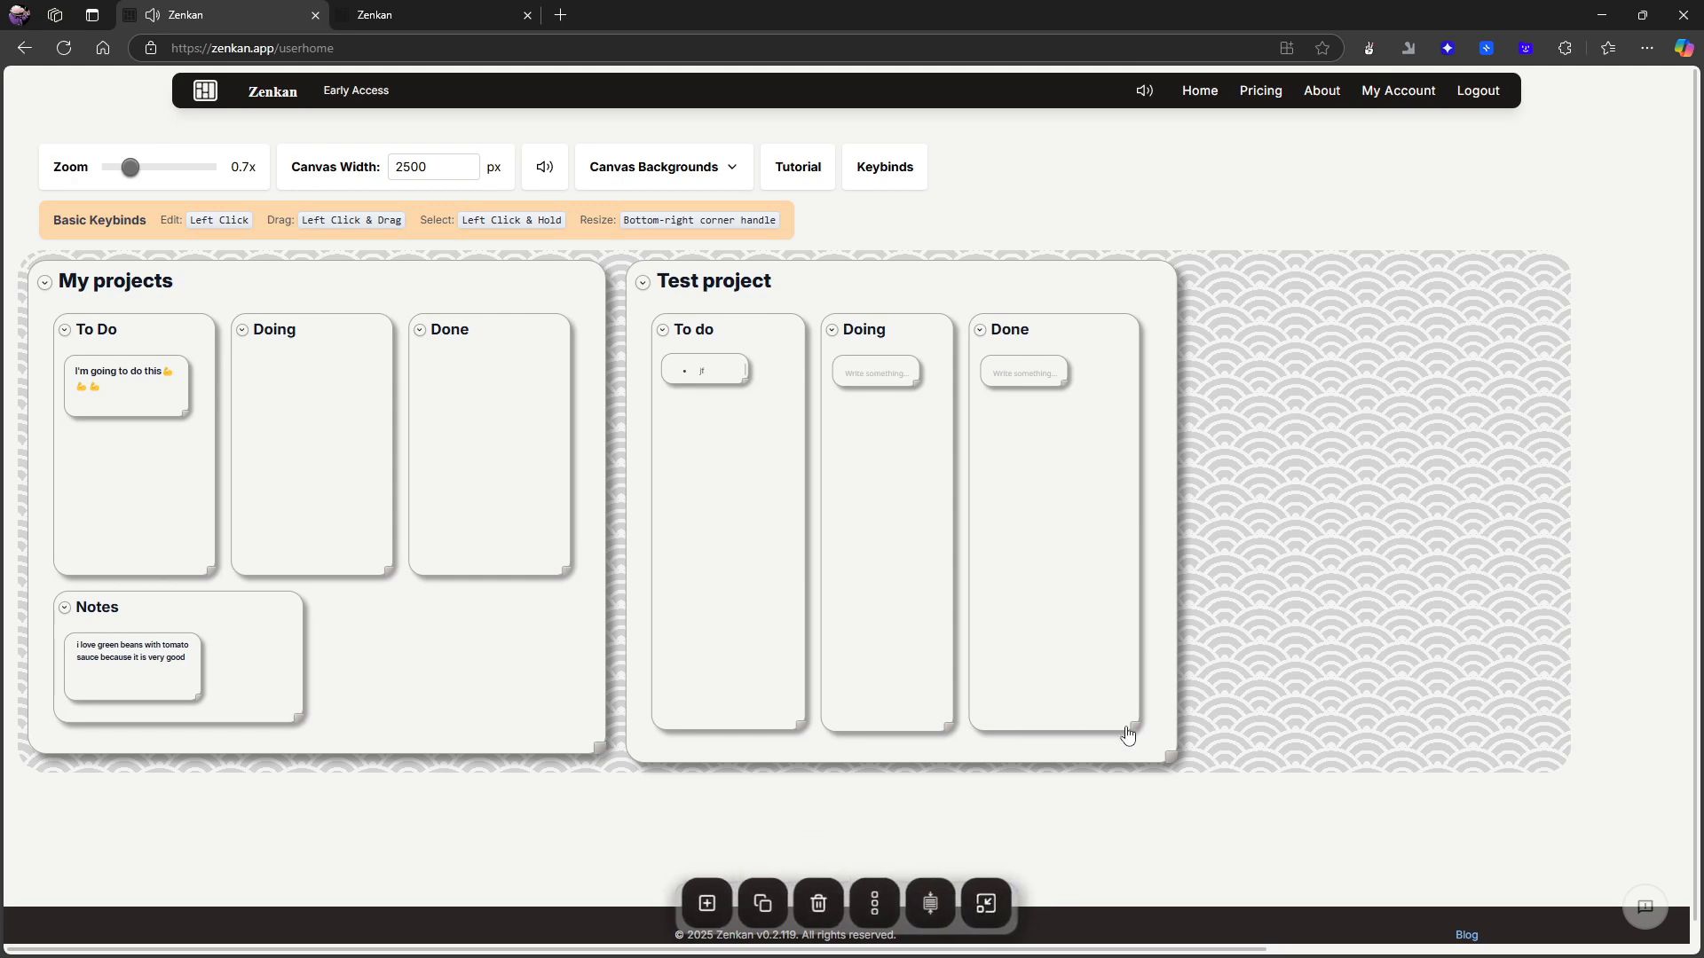
left_click(1126, 729)
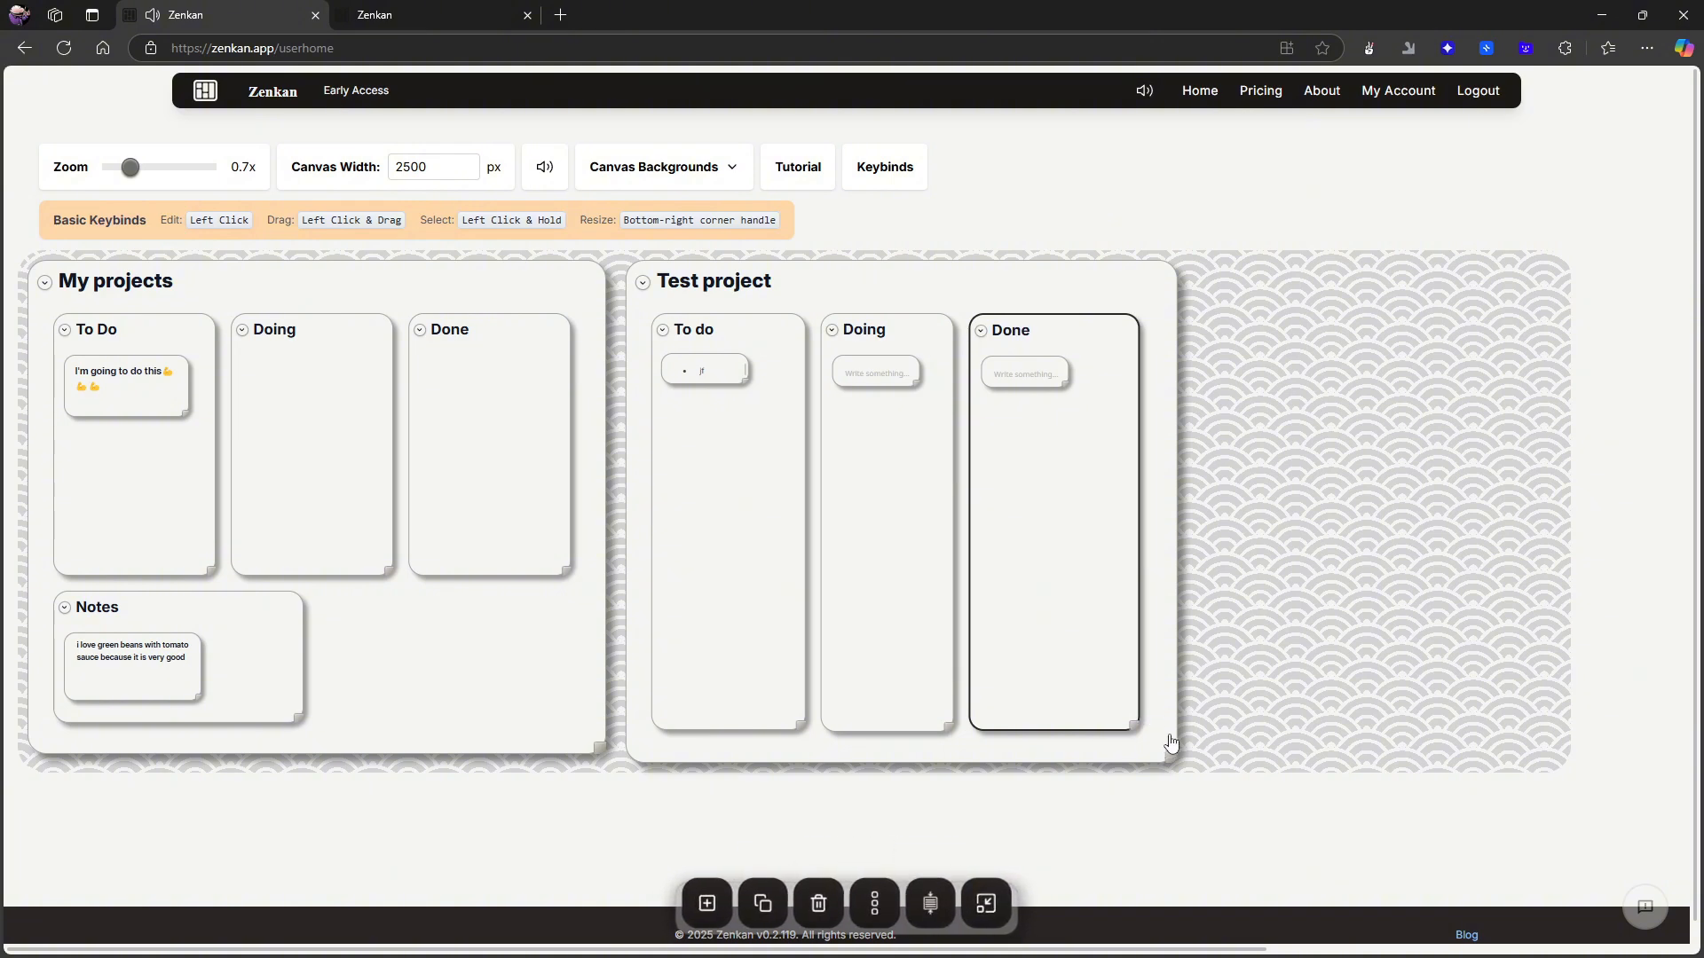
- Move the Notes card from My projects to below Test project's columns and put the Done card back beside Doing
scroll(1171, 742, "down", 1)
scroll(1178, 707, "up", 1)
left_click_drag(175, 612, 772, 803)
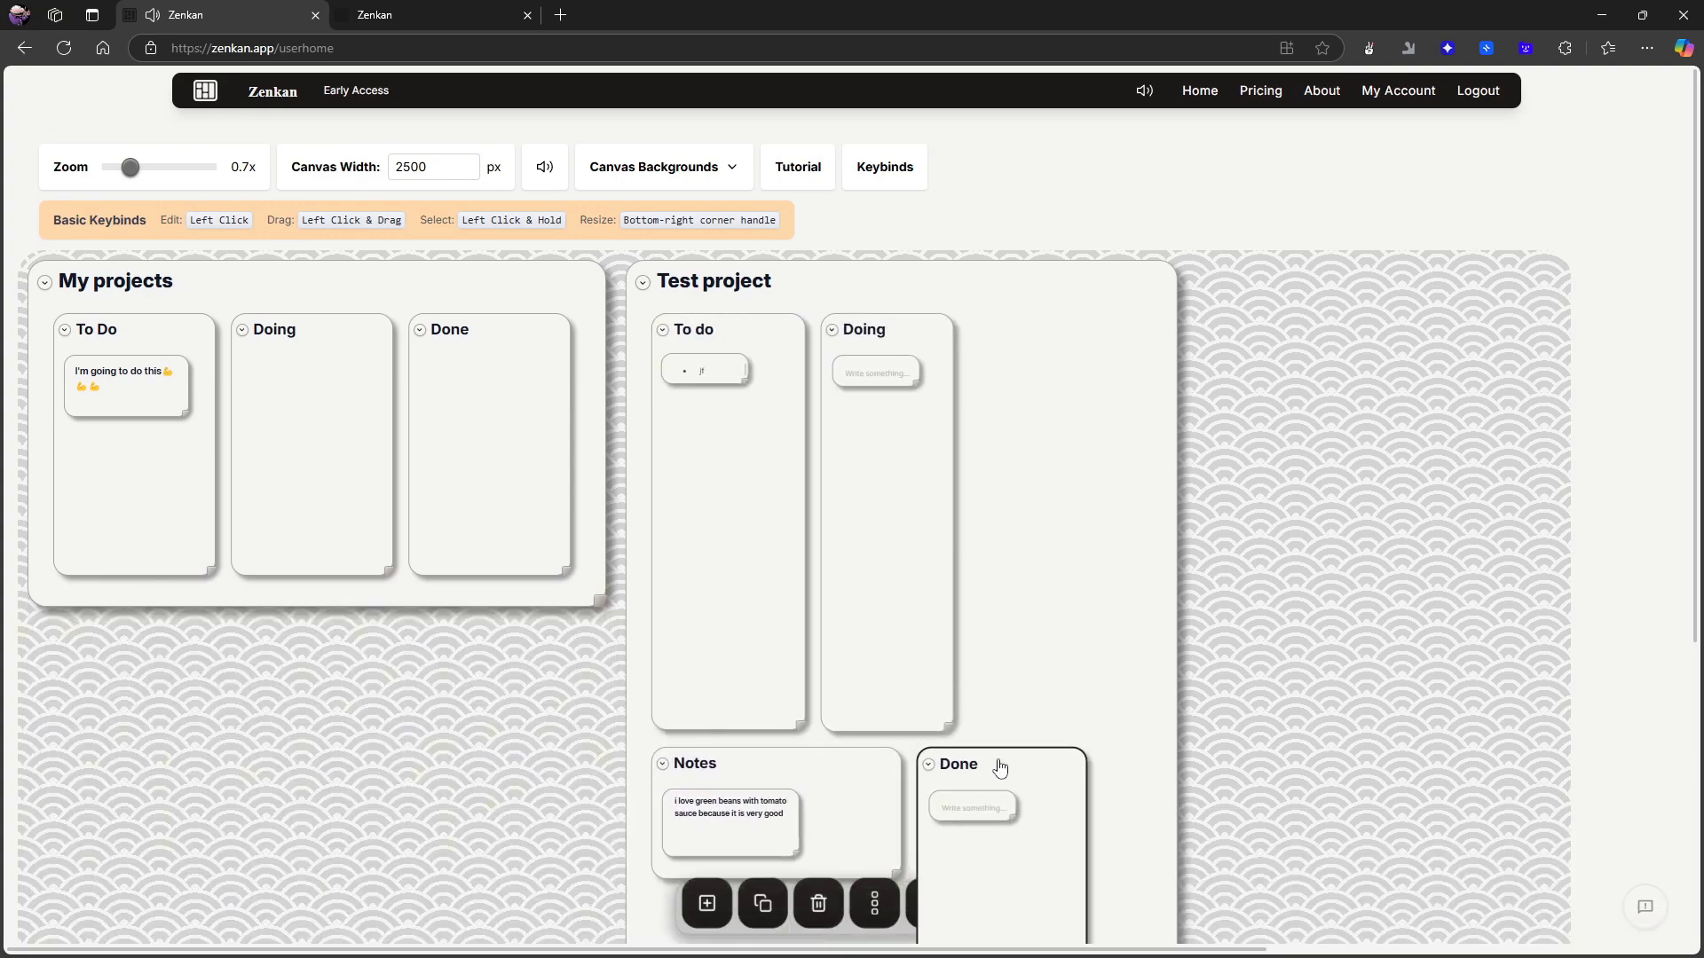
left_click_drag(997, 762, 1057, 316)
scroll(1023, 437, "down", 4)
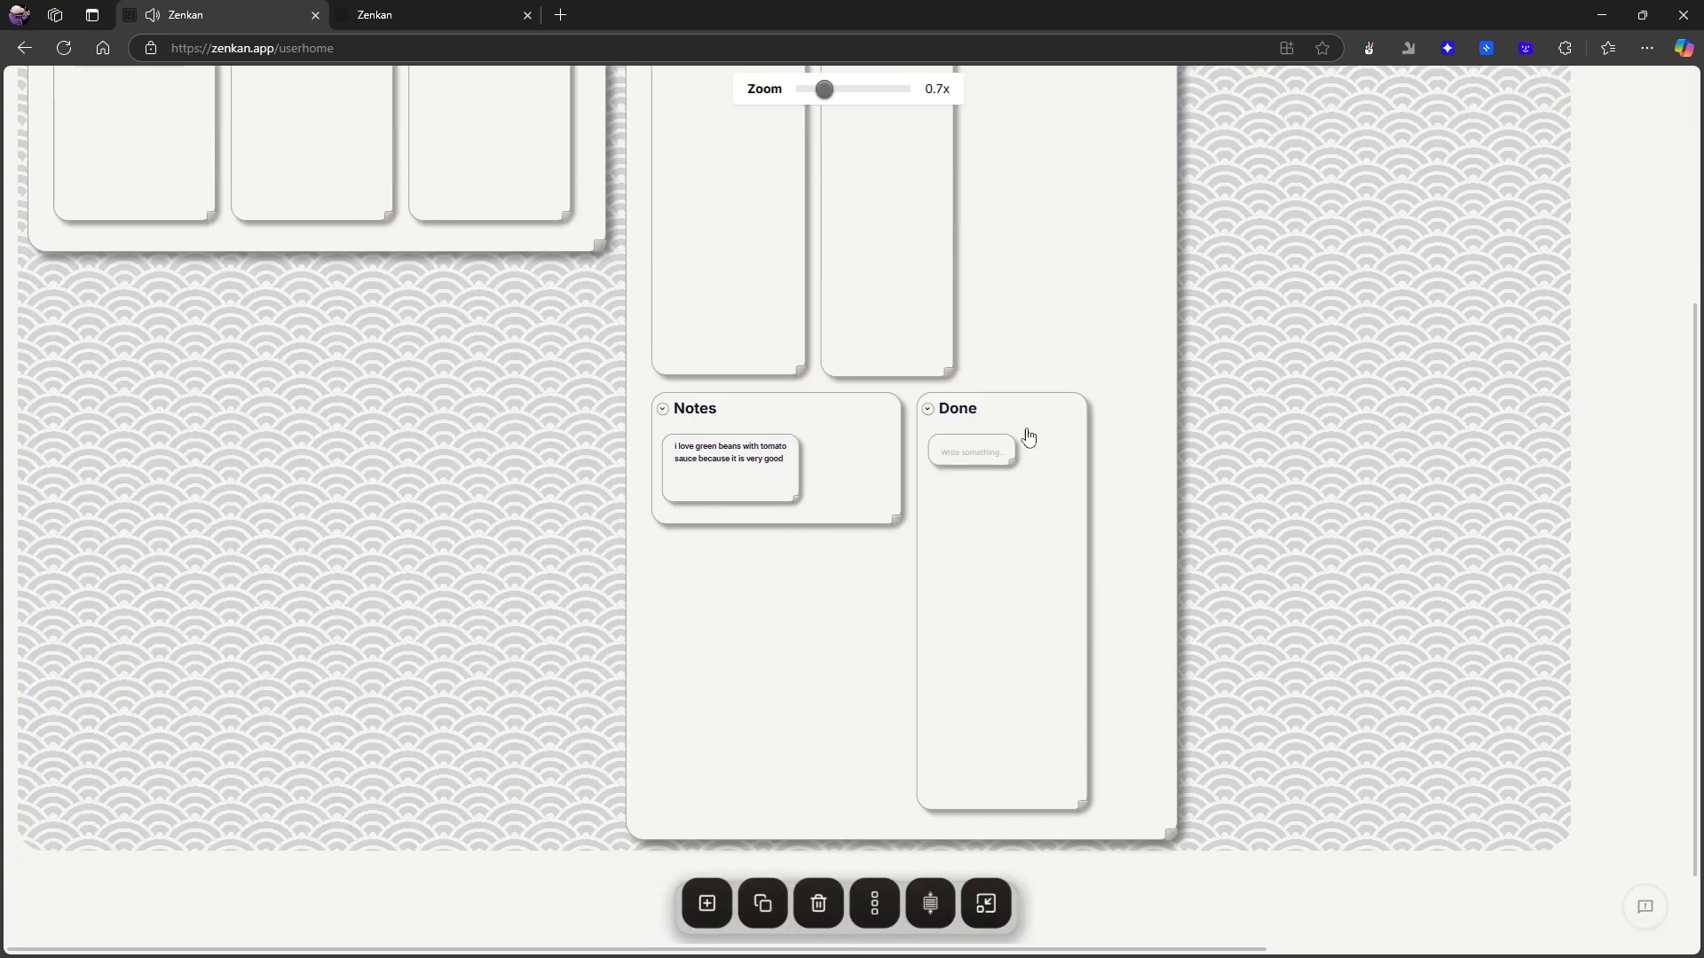
scroll(1033, 560, "up", 2)
scroll(1033, 560, "up", 2)
left_click_drag(1008, 677, 1065, 209)
left_click_drag(1049, 682, 688, 240)
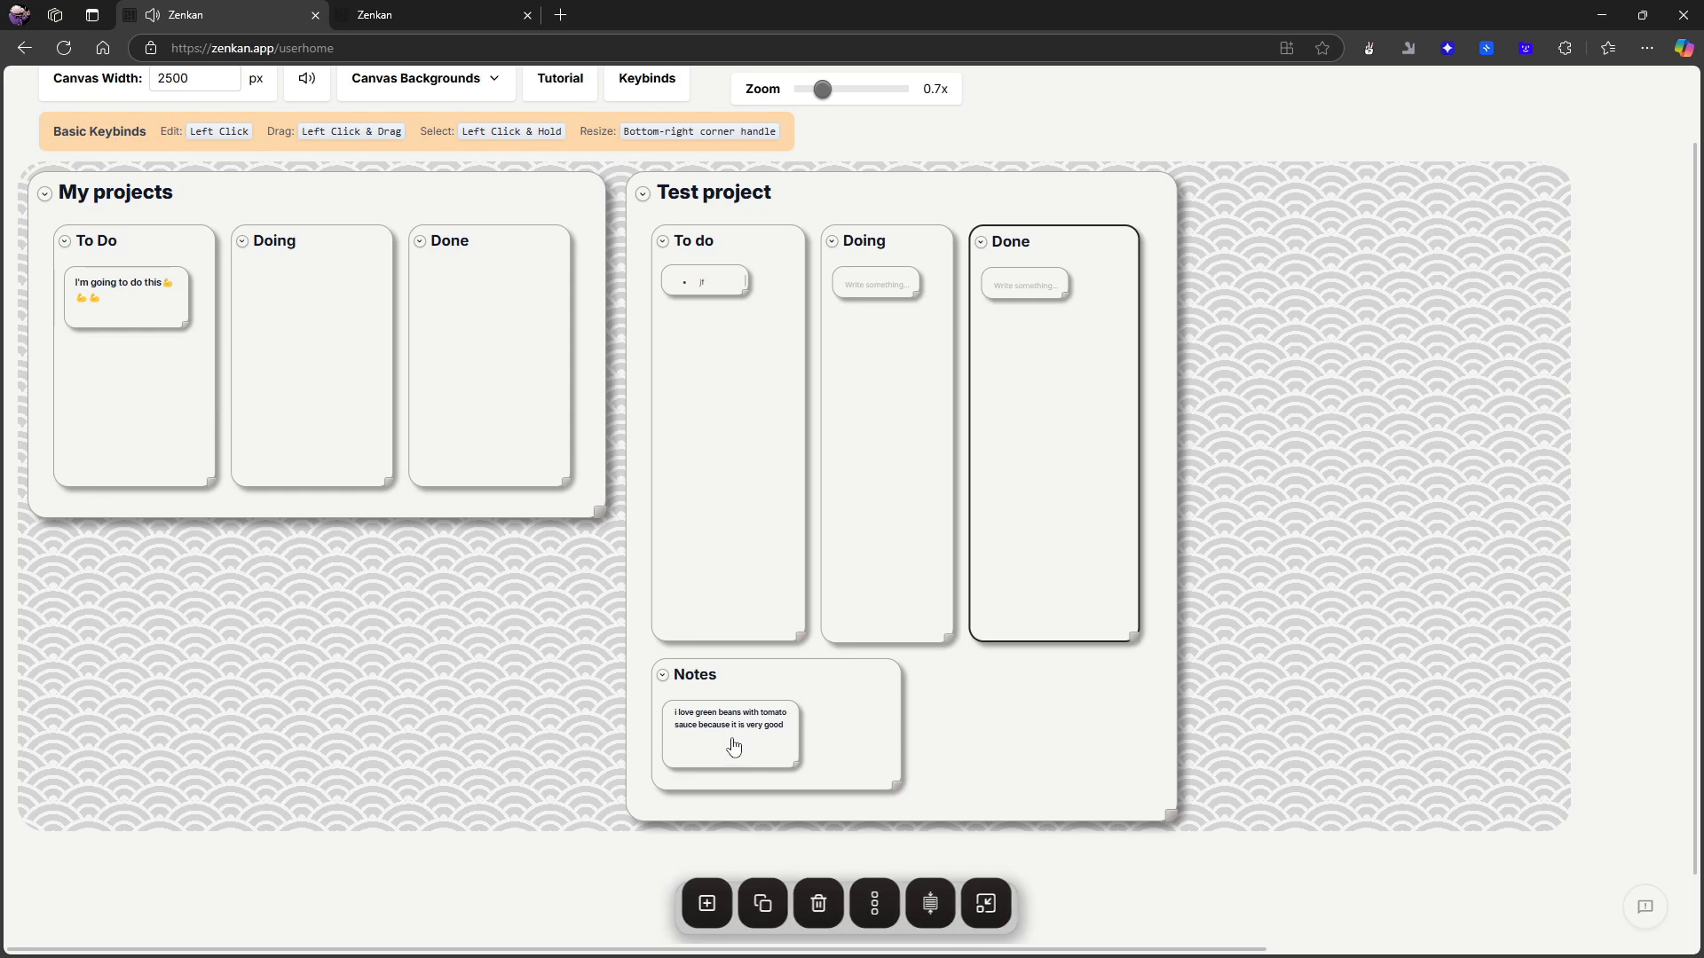
mouse_move(744, 742)
left_mouse_down()
mouse_move(820, 732)
mouse_move(776, 730)
left_mouse_up()
scroll(791, 893, "up", 1)
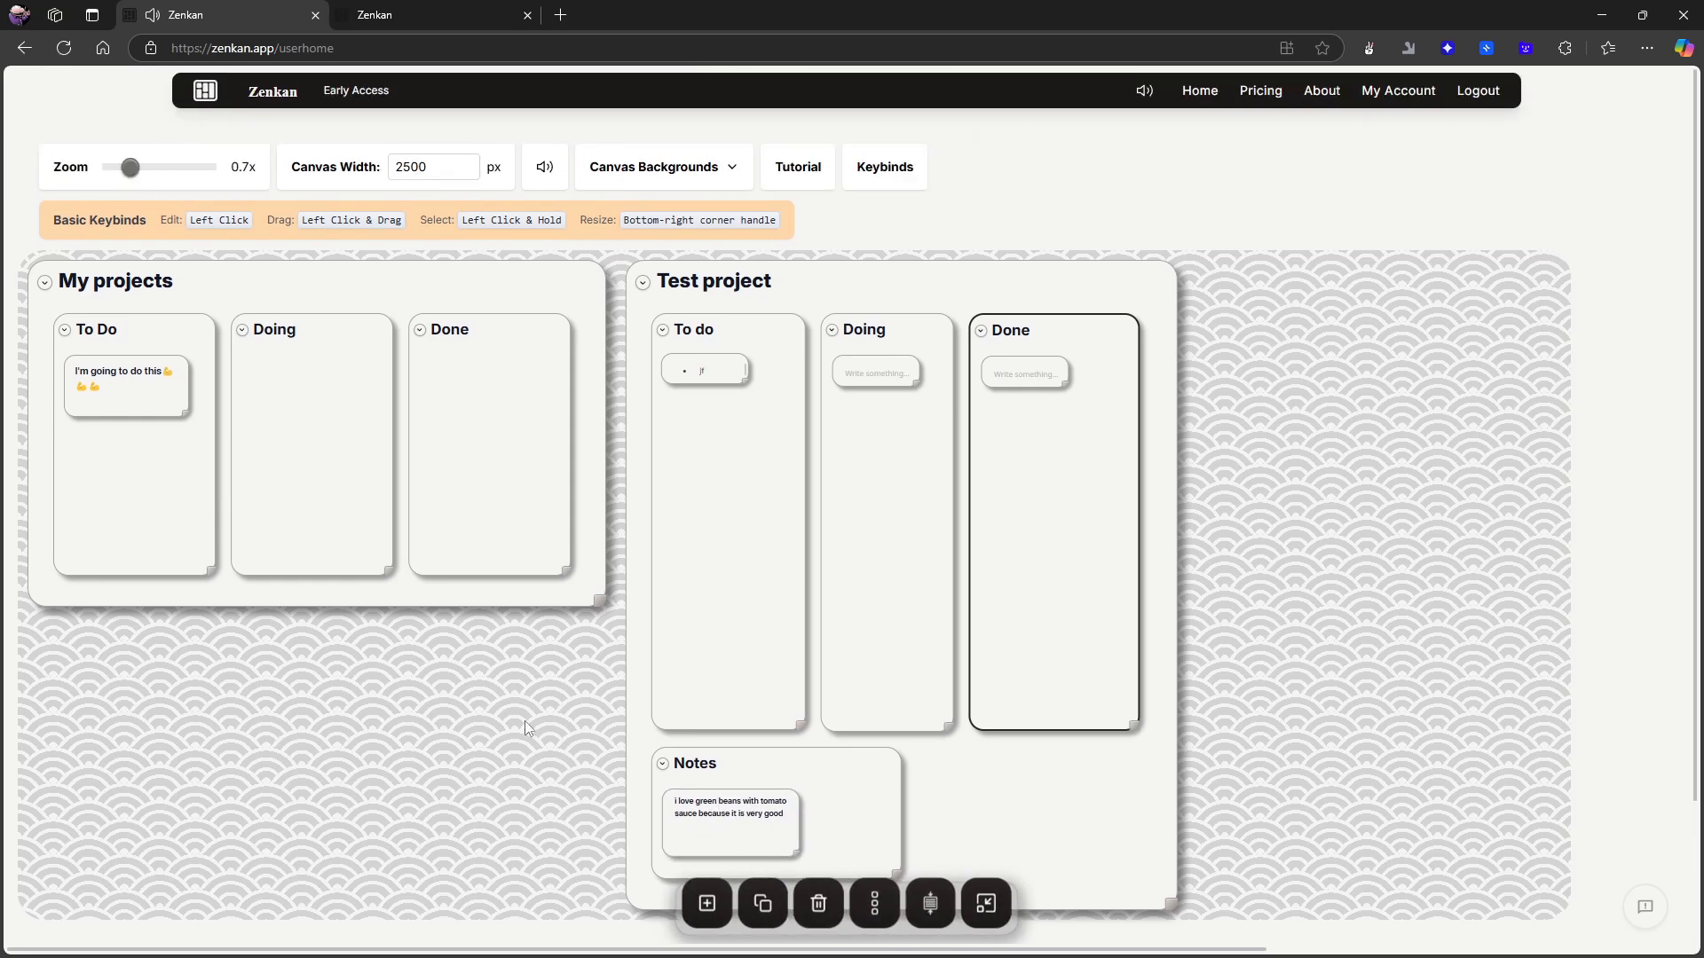
- Add a blank note to Test project's Done card
scroll(545, 738, "down", 2)
scroll(697, 898, "up", 1)
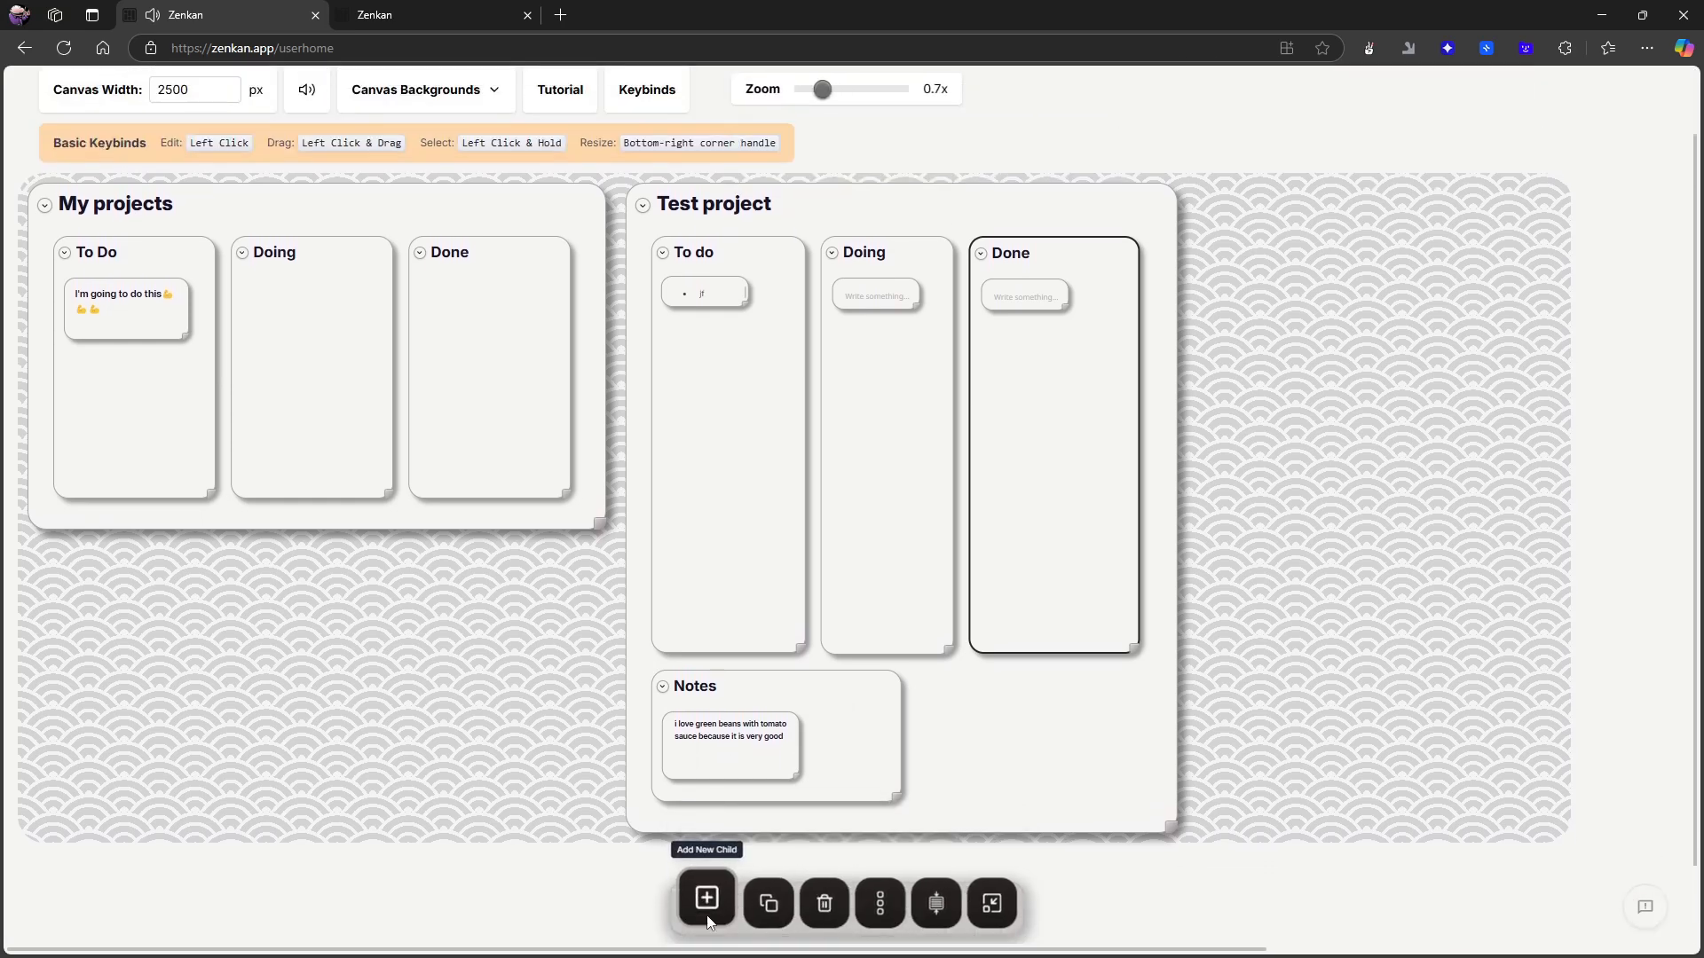
left_click(703, 901)
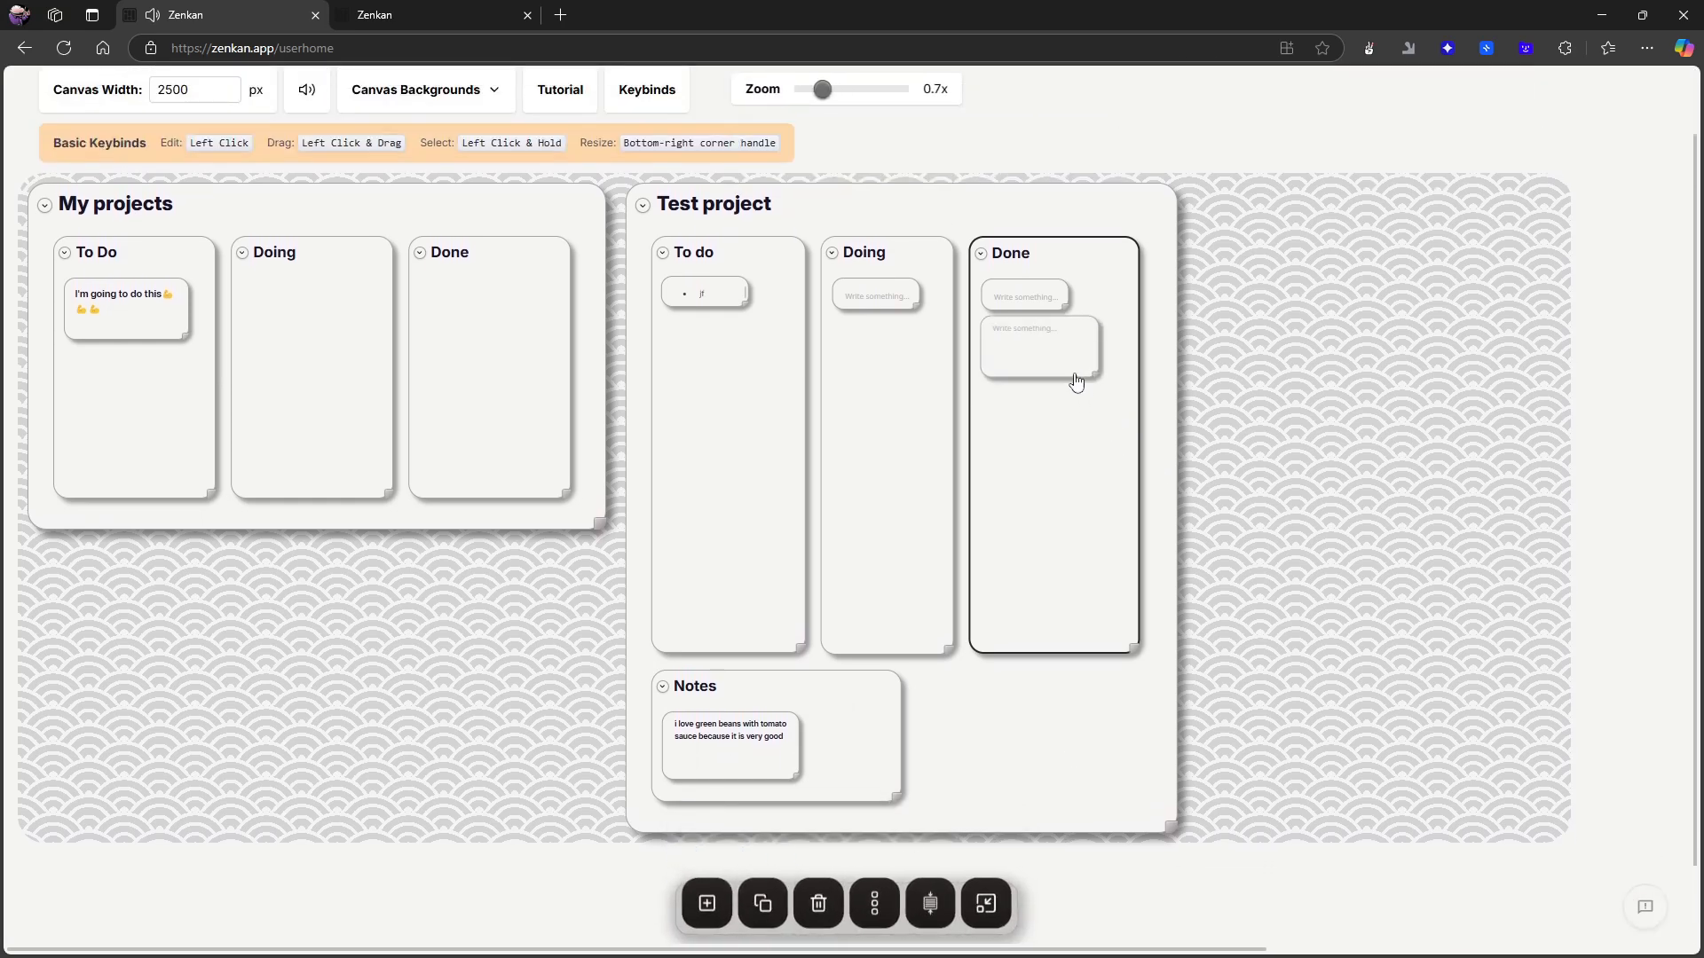
- Delete Test project's Done card and confirm the deletion
left_click(1096, 364)
left_click(1093, 329)
left_click(1088, 334)
left_click(1095, 328)
left_click(1085, 341)
left_click(819, 902)
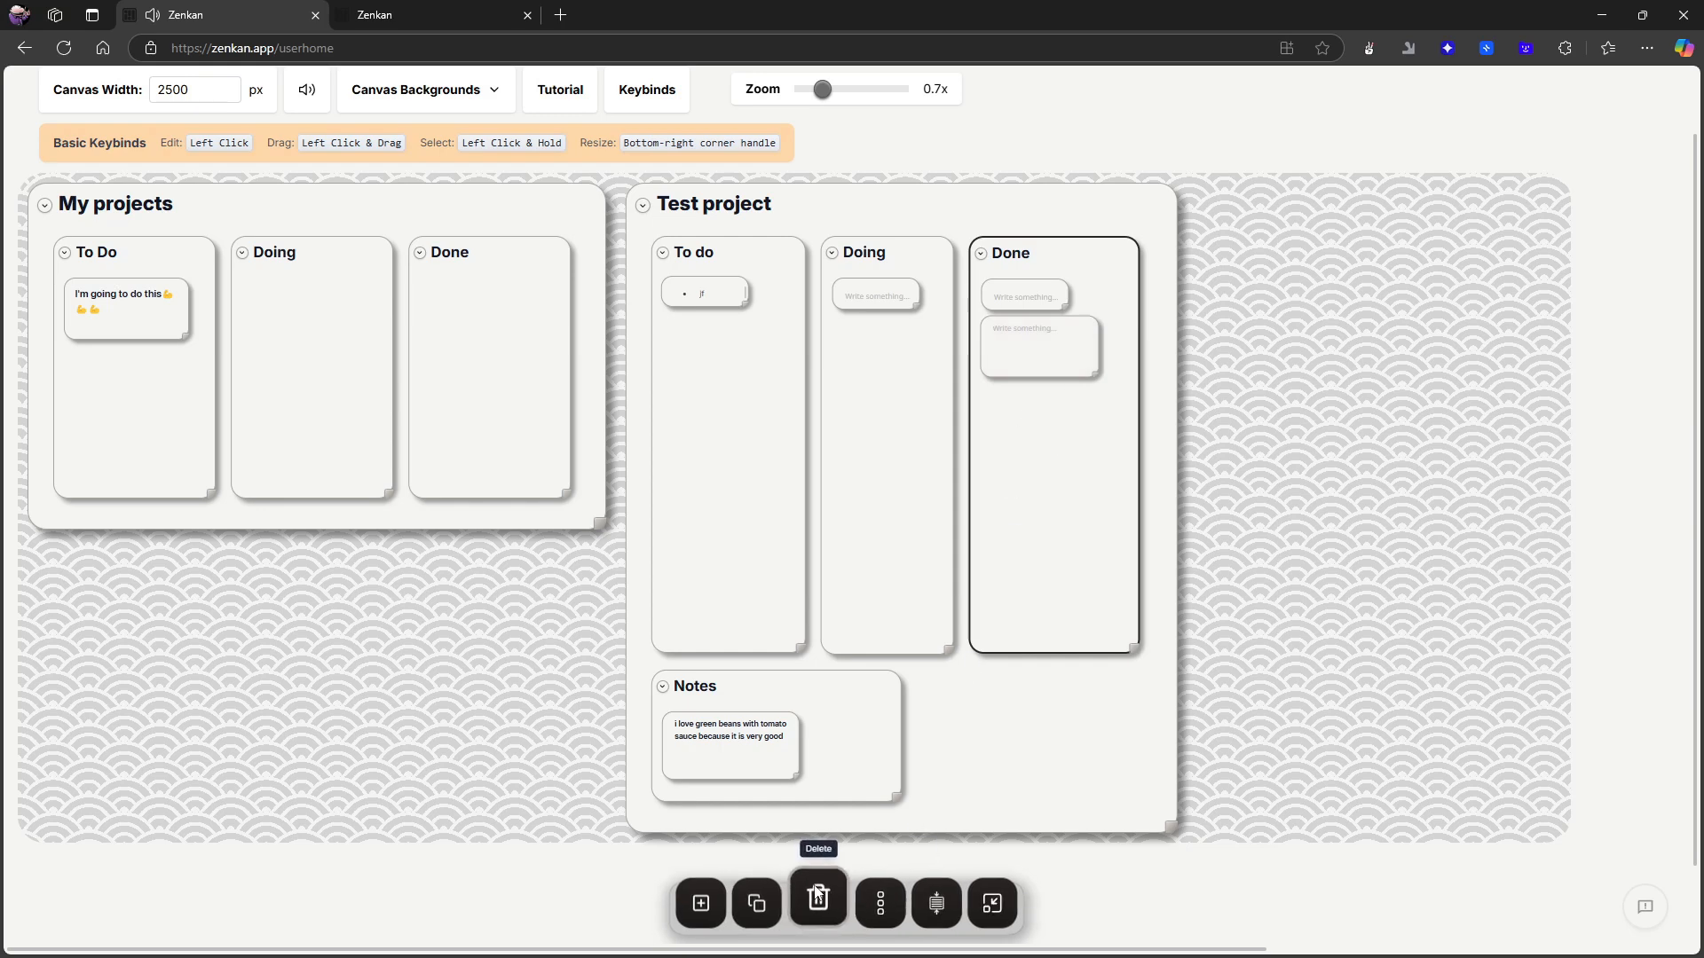
left_click(936, 162)
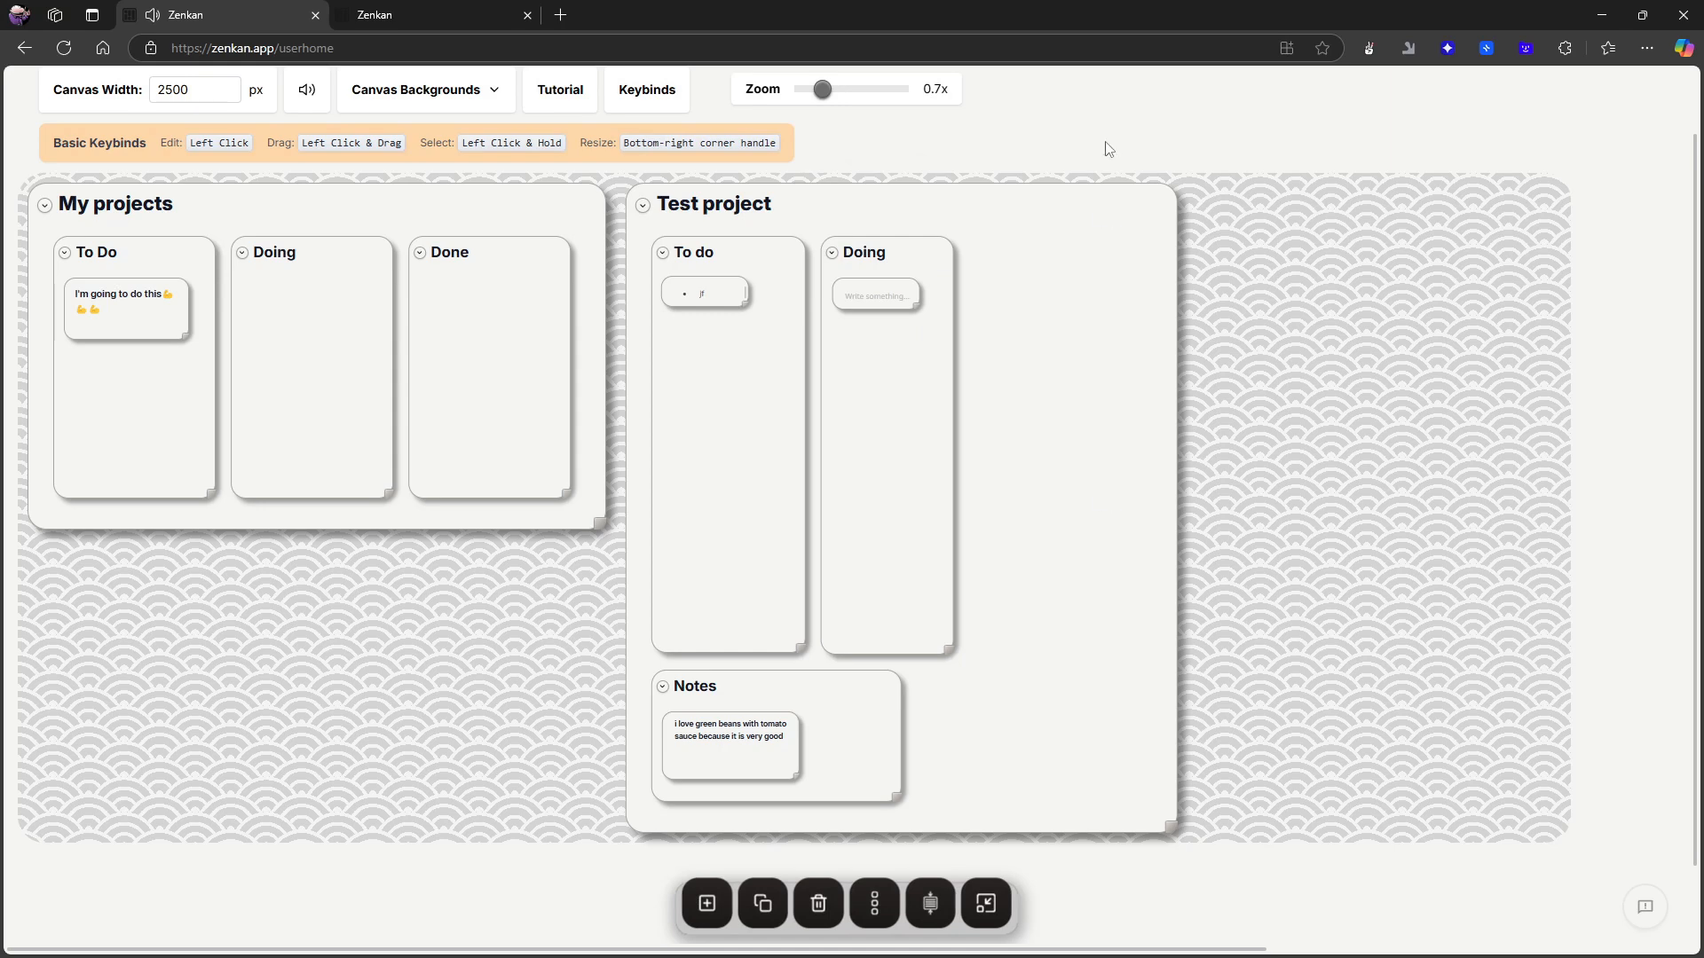
- Select the Test project card and add a new child card to it
left_click(1082, 203)
left_click(1225, 235)
left_click(1175, 291)
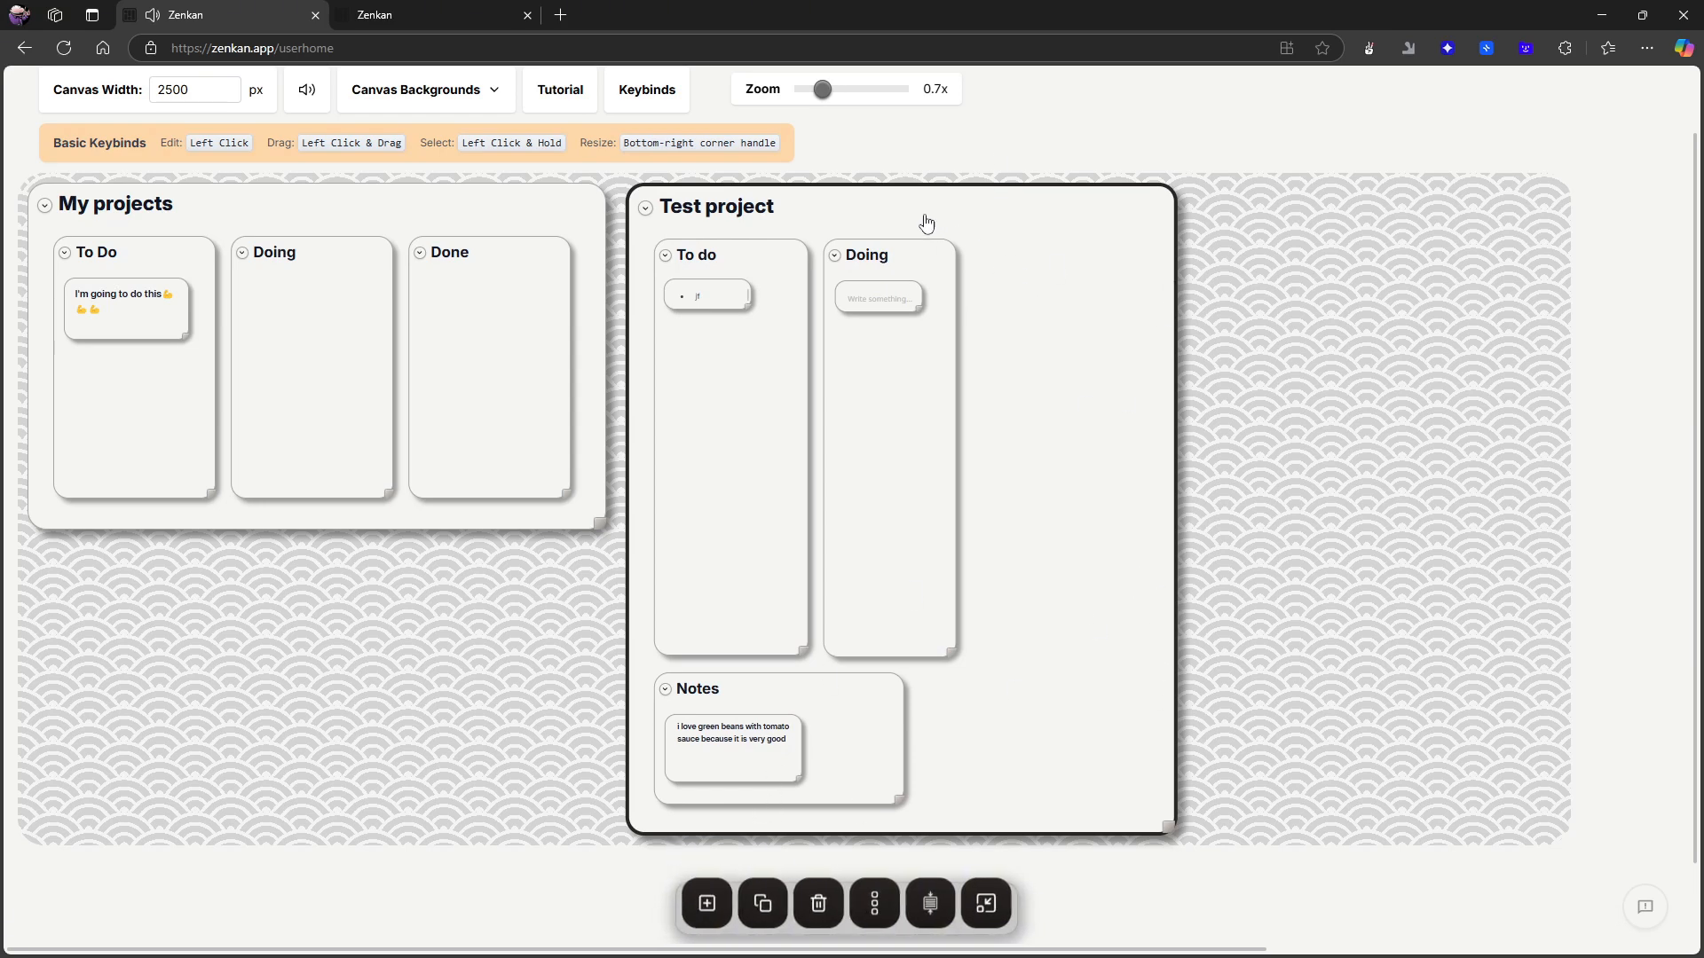
left_click(887, 210)
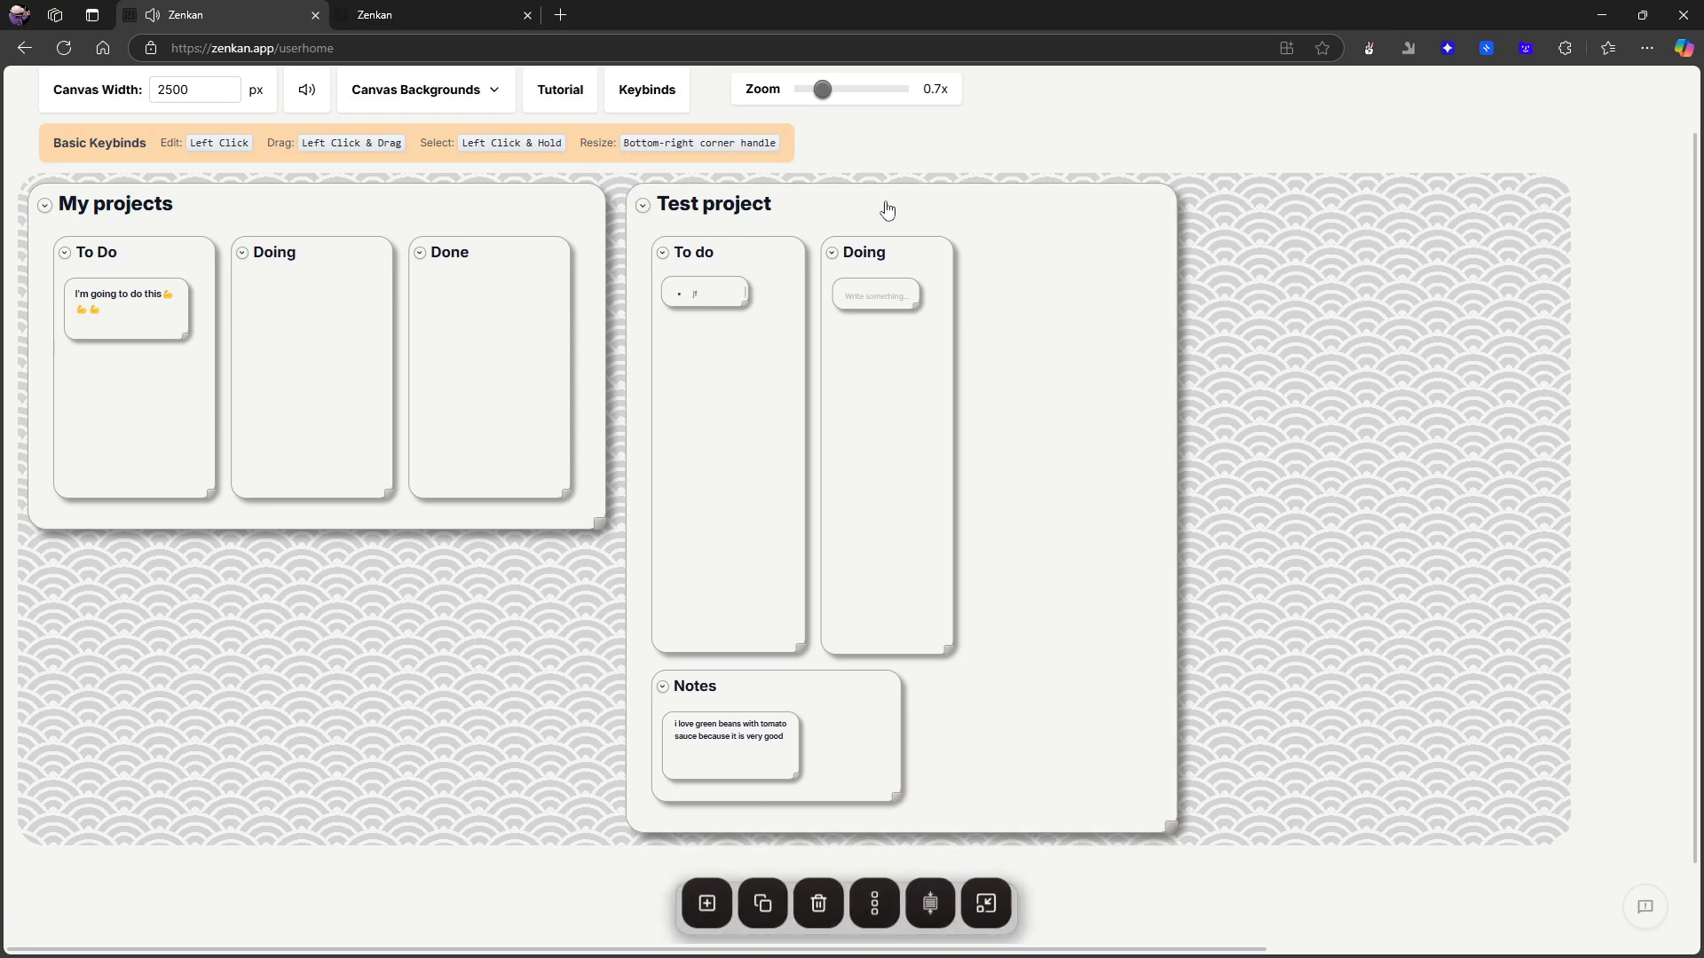
left_click(1177, 457)
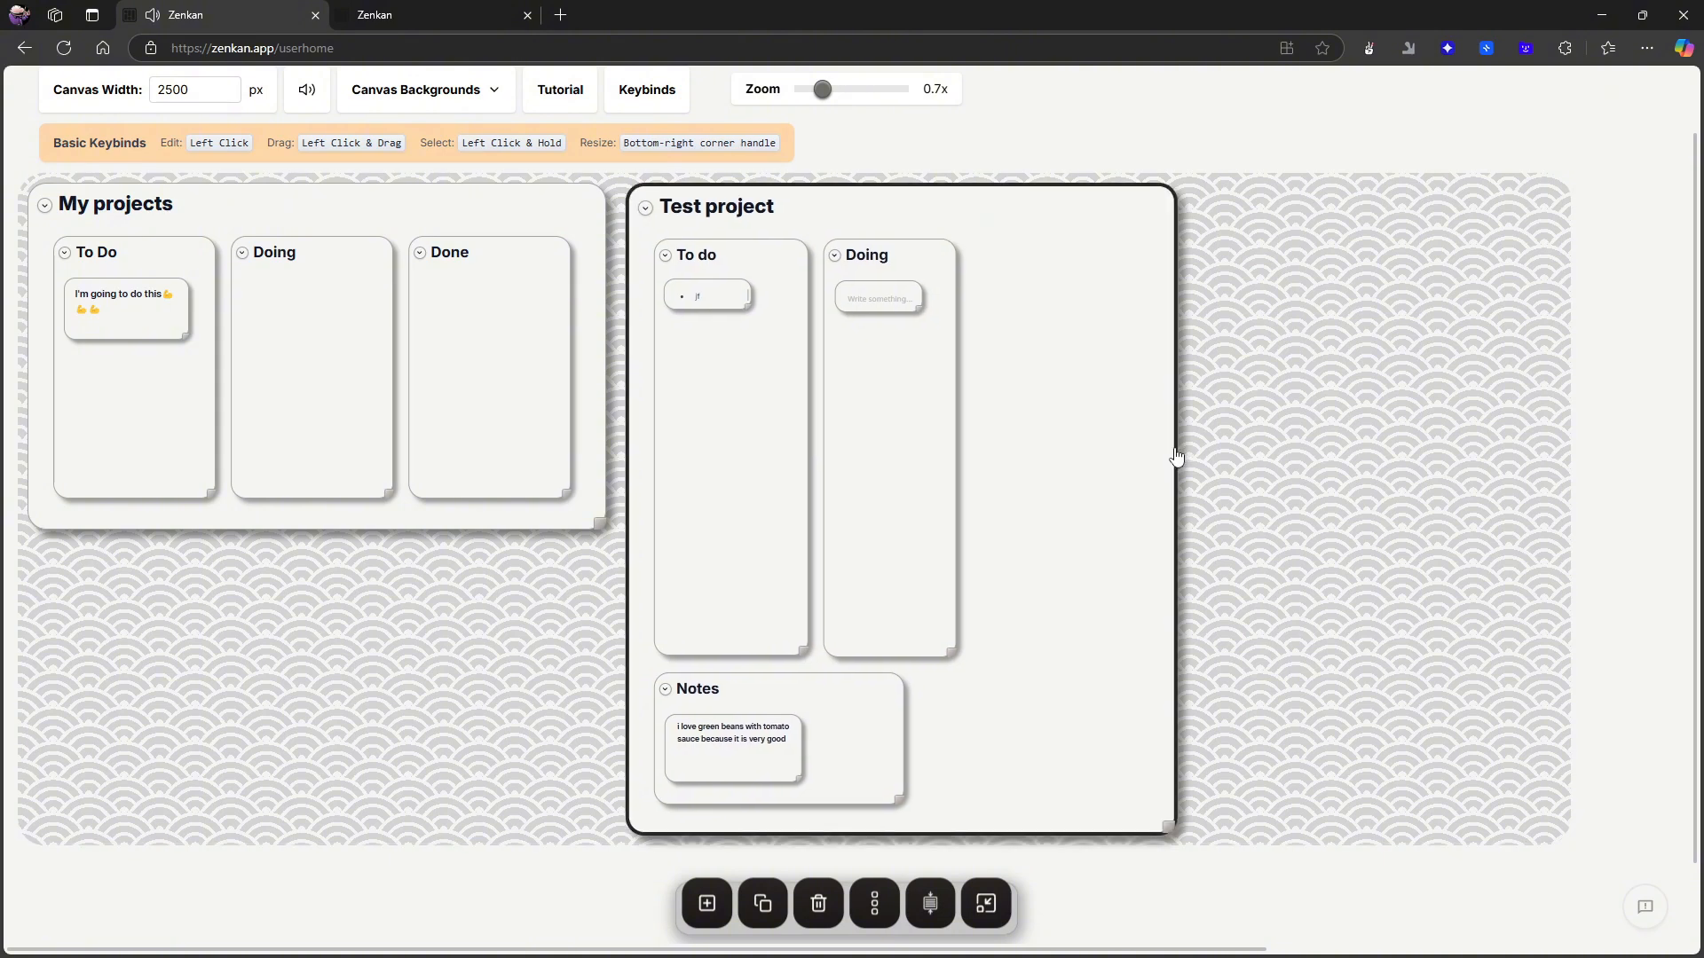
left_click(704, 897)
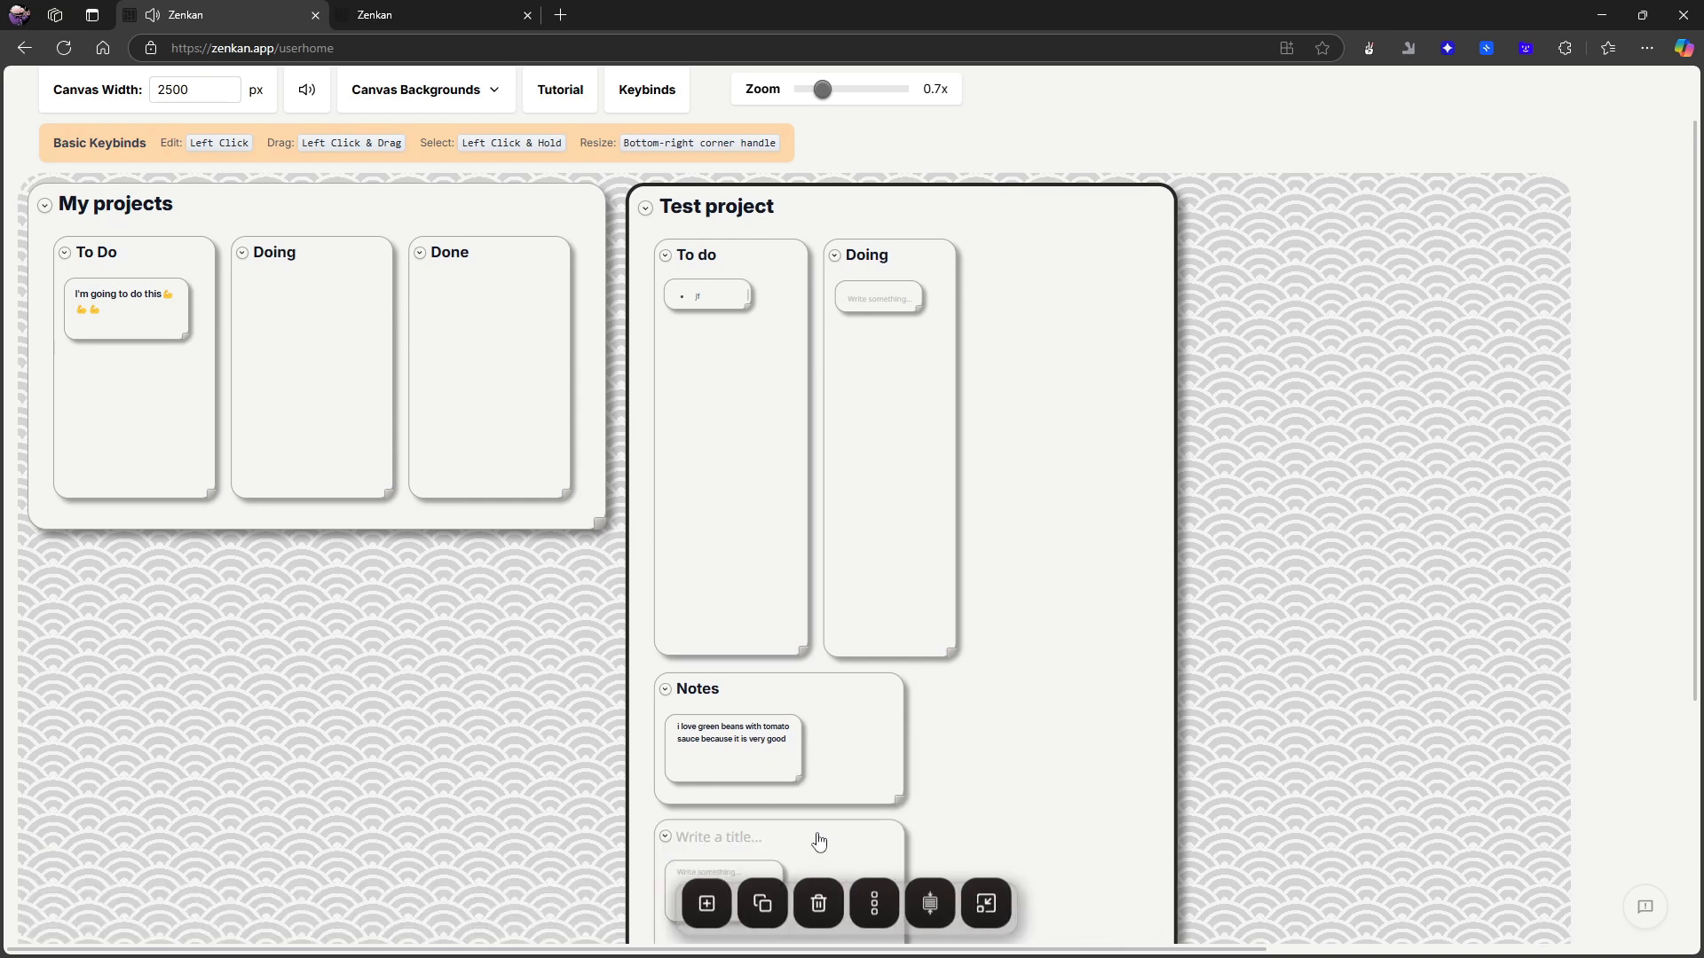
- Shrink the new untitled card in Test project so that it fits beside the Notes card
left_click_drag(775, 842, 1057, 274)
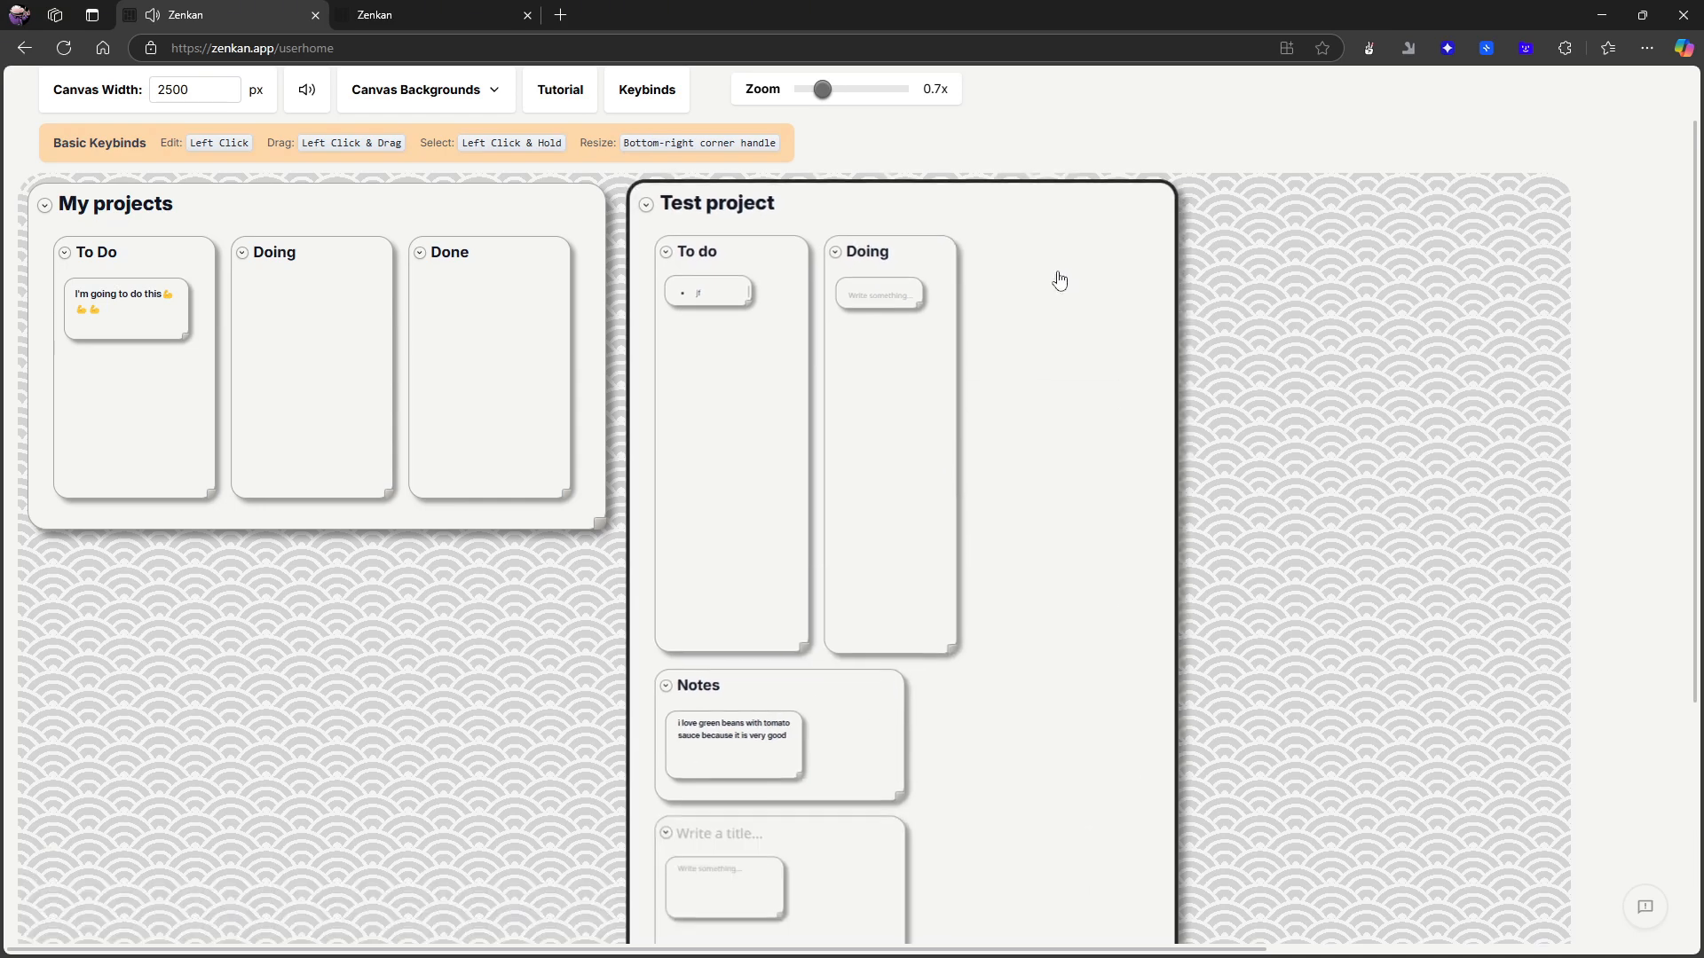
scroll(897, 669, "down", 2)
scroll(914, 737, "down", 1)
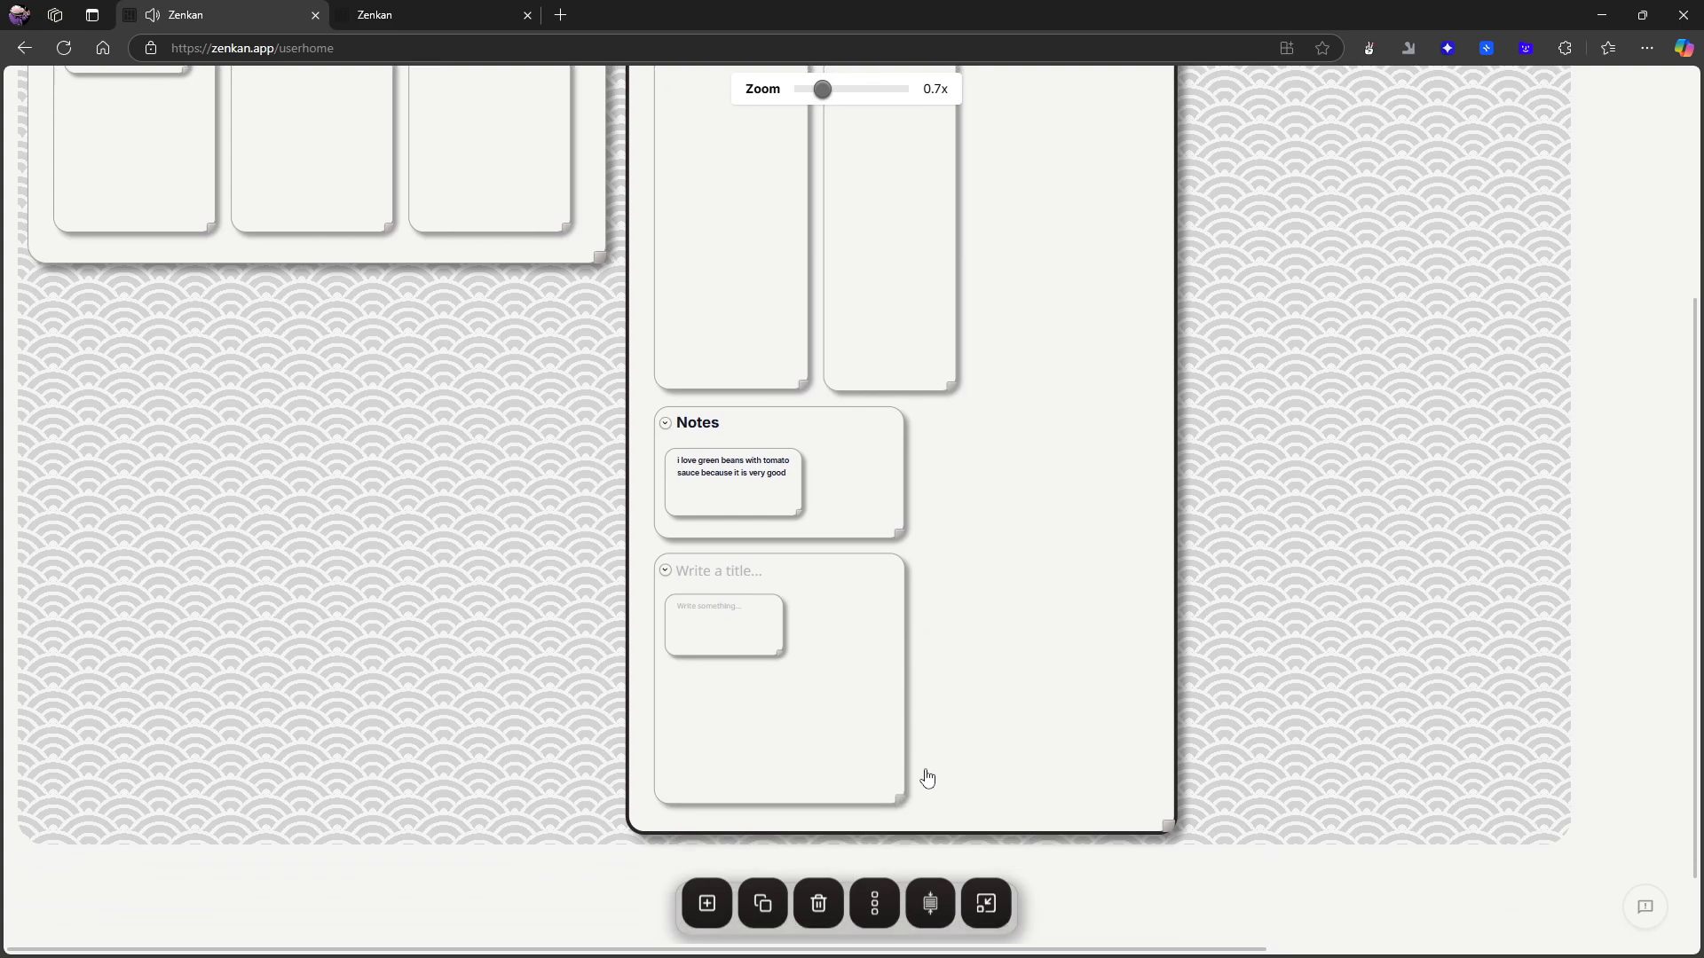
left_click_drag(897, 797, 841, 784)
scroll(997, 677, "up", 1)
left_click_drag(1007, 608, 1100, 688)
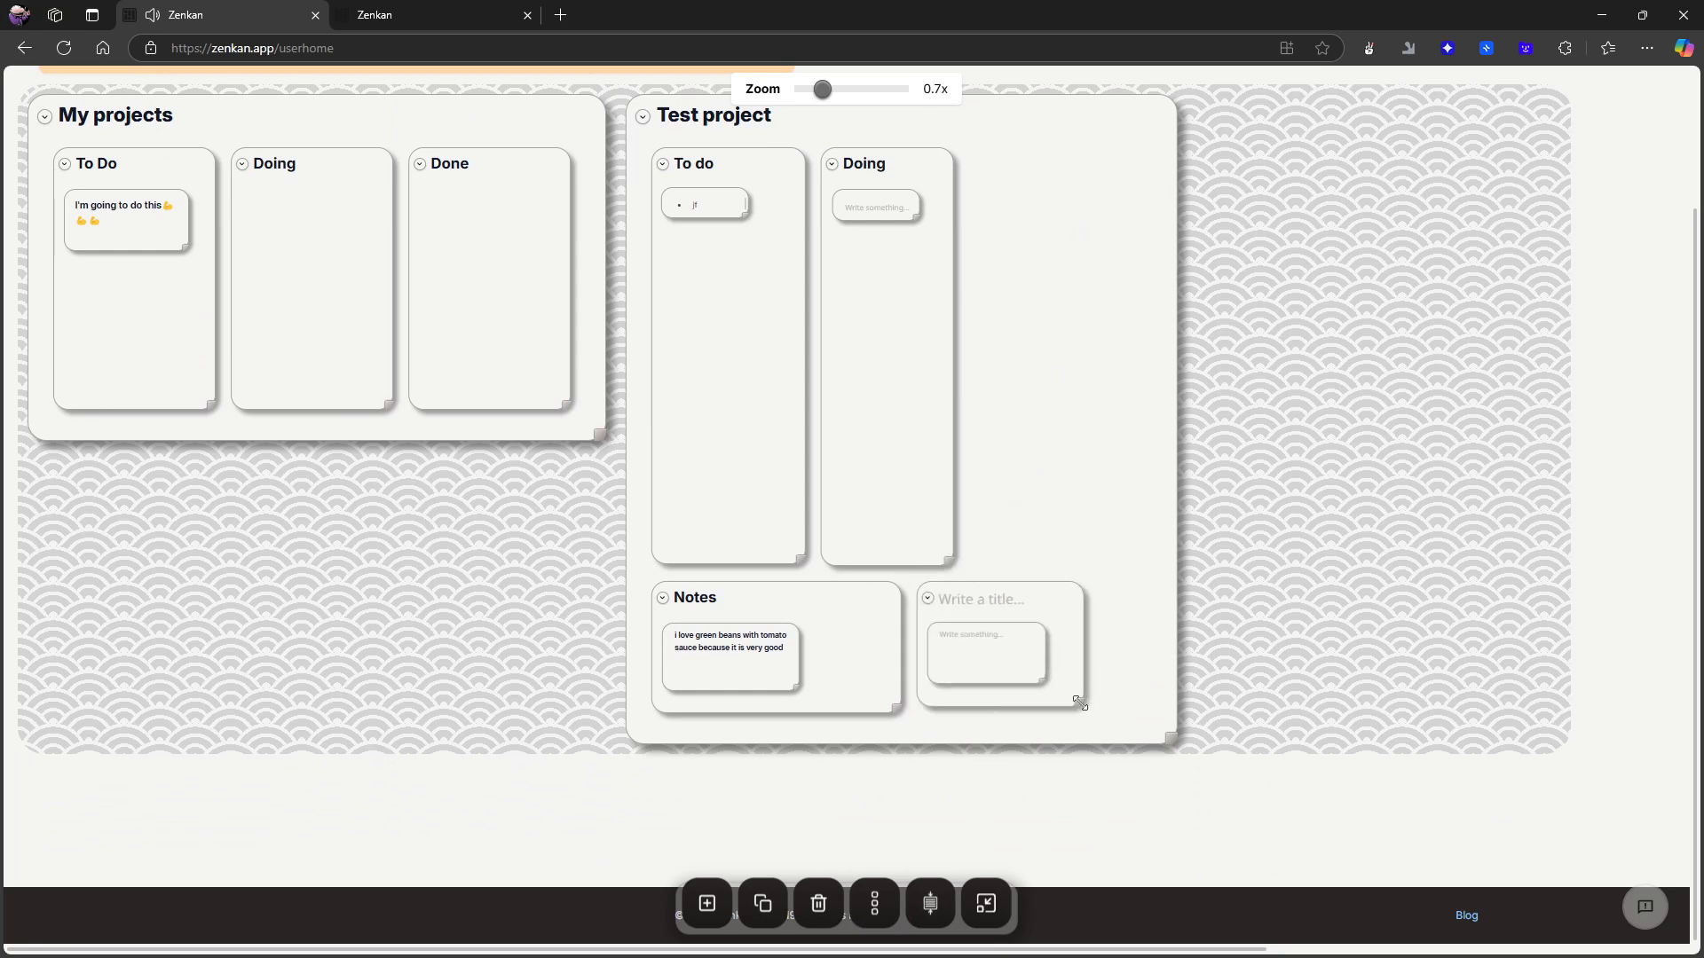
- Move the untitled card beside Doing in Test project and stretch it into a tall column matching the others
left_click_drag(1011, 597, 928, 385)
scroll(795, 775, "up", 2)
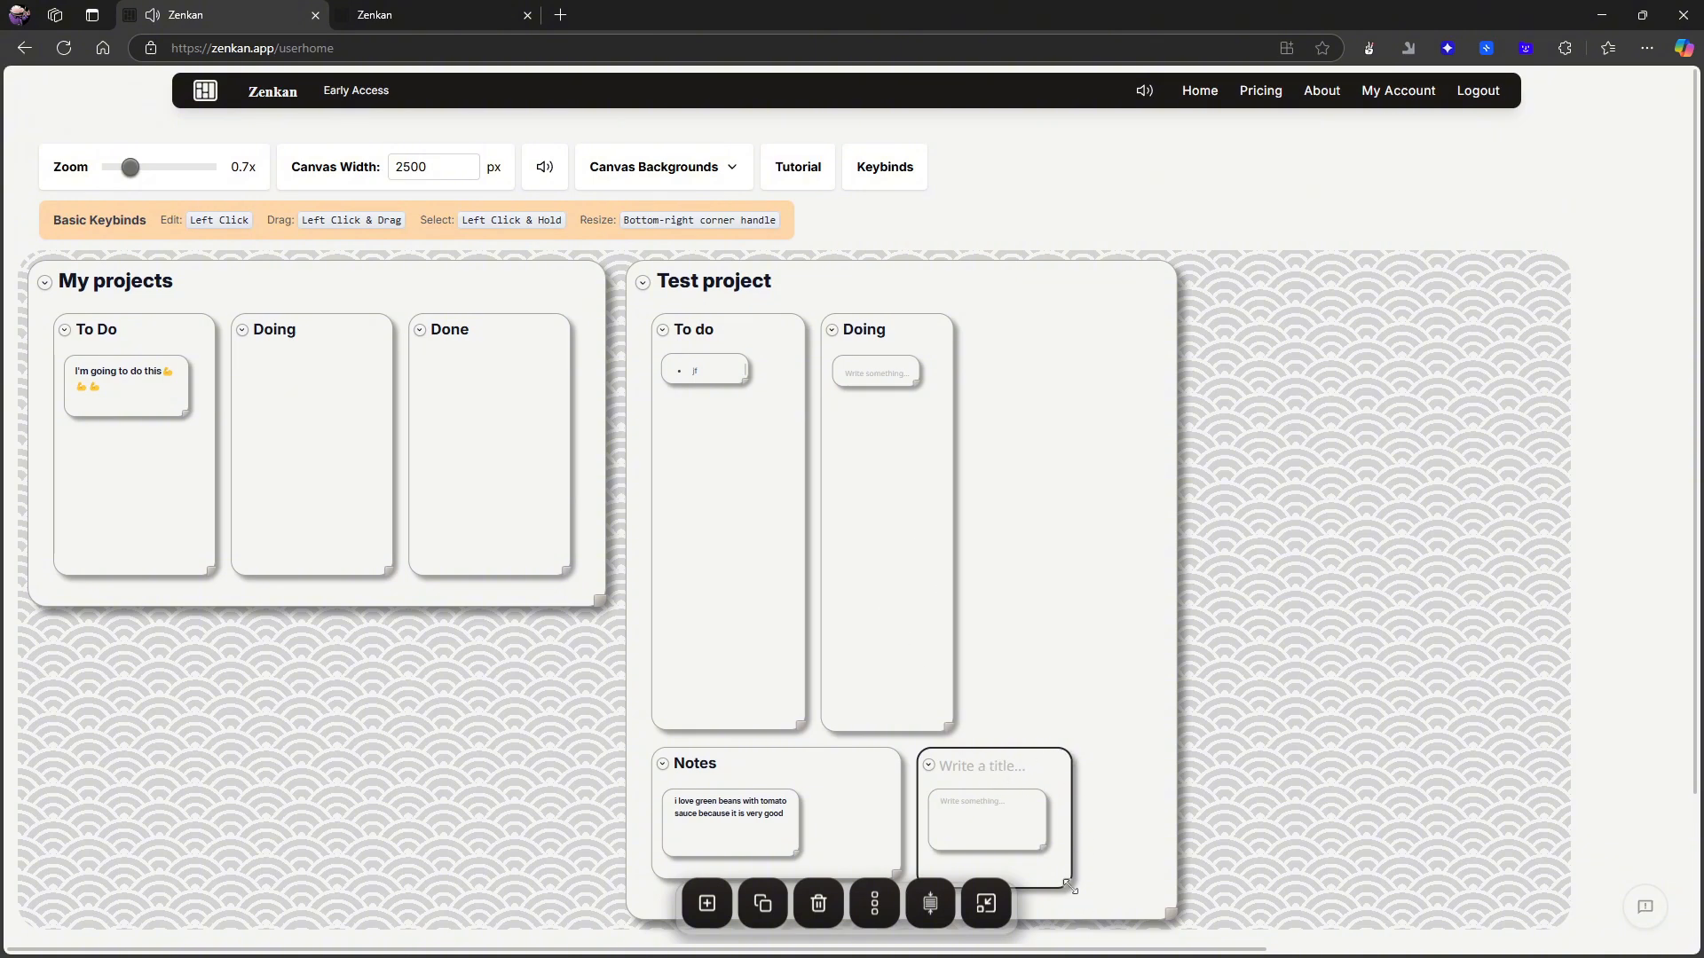
left_click_drag(1069, 885, 1058, 859)
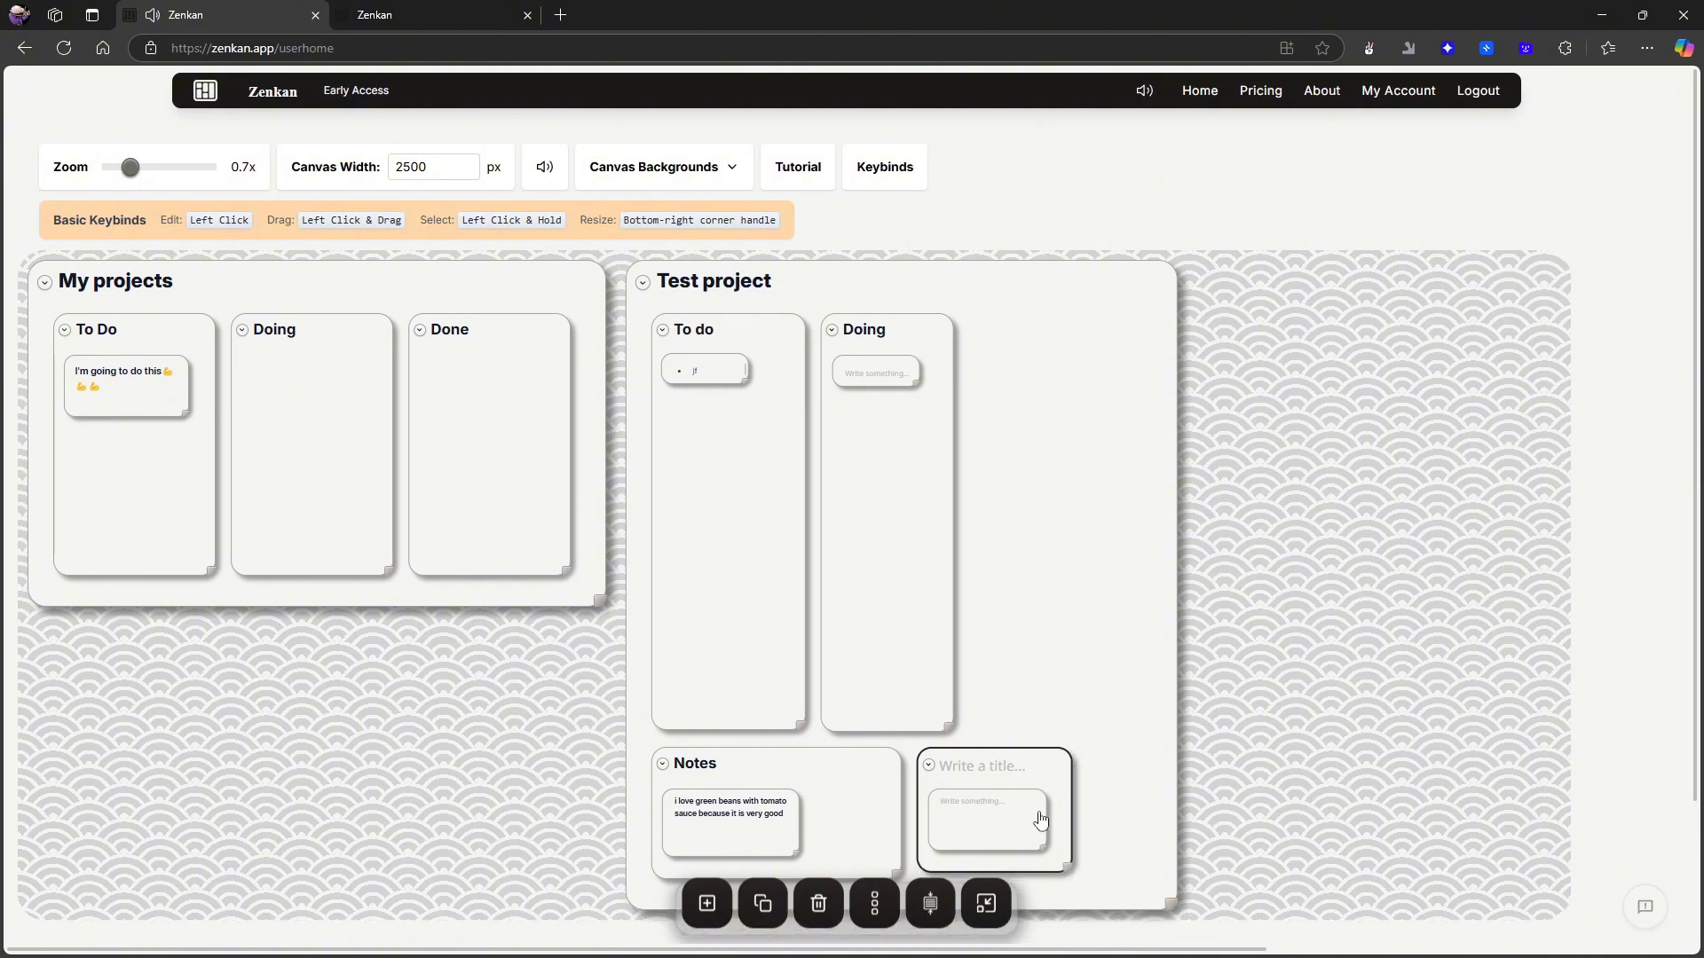
left_click_drag(1003, 772, 1079, 347)
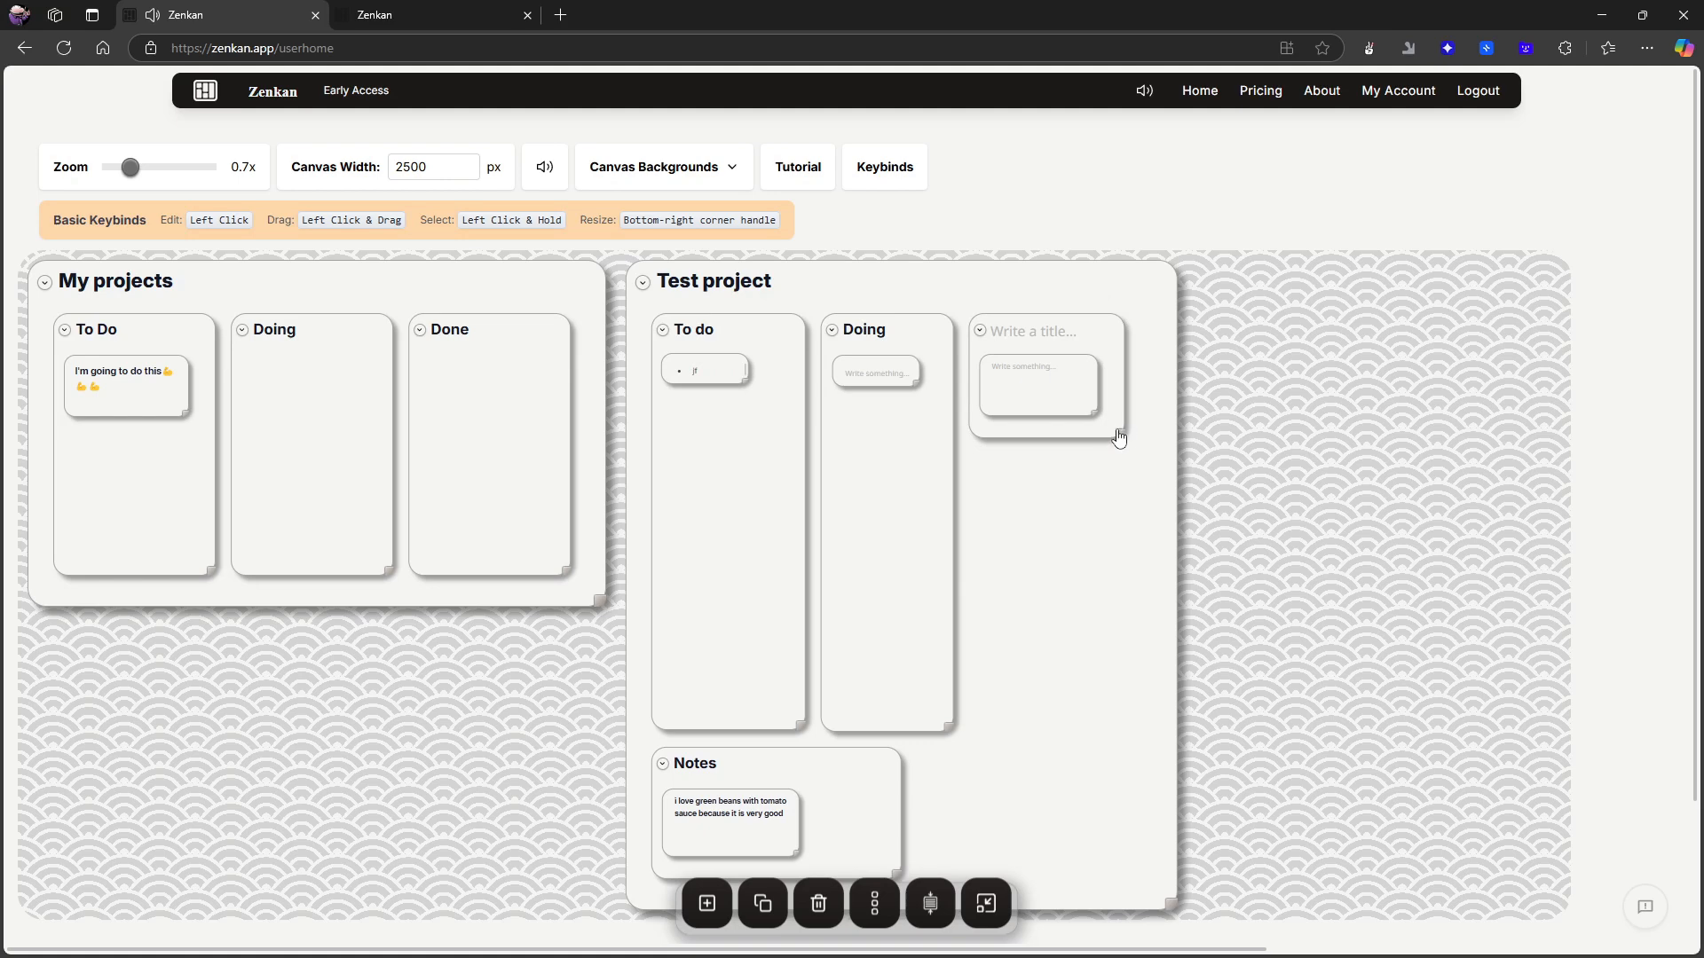
left_click_drag(1121, 431, 1107, 715)
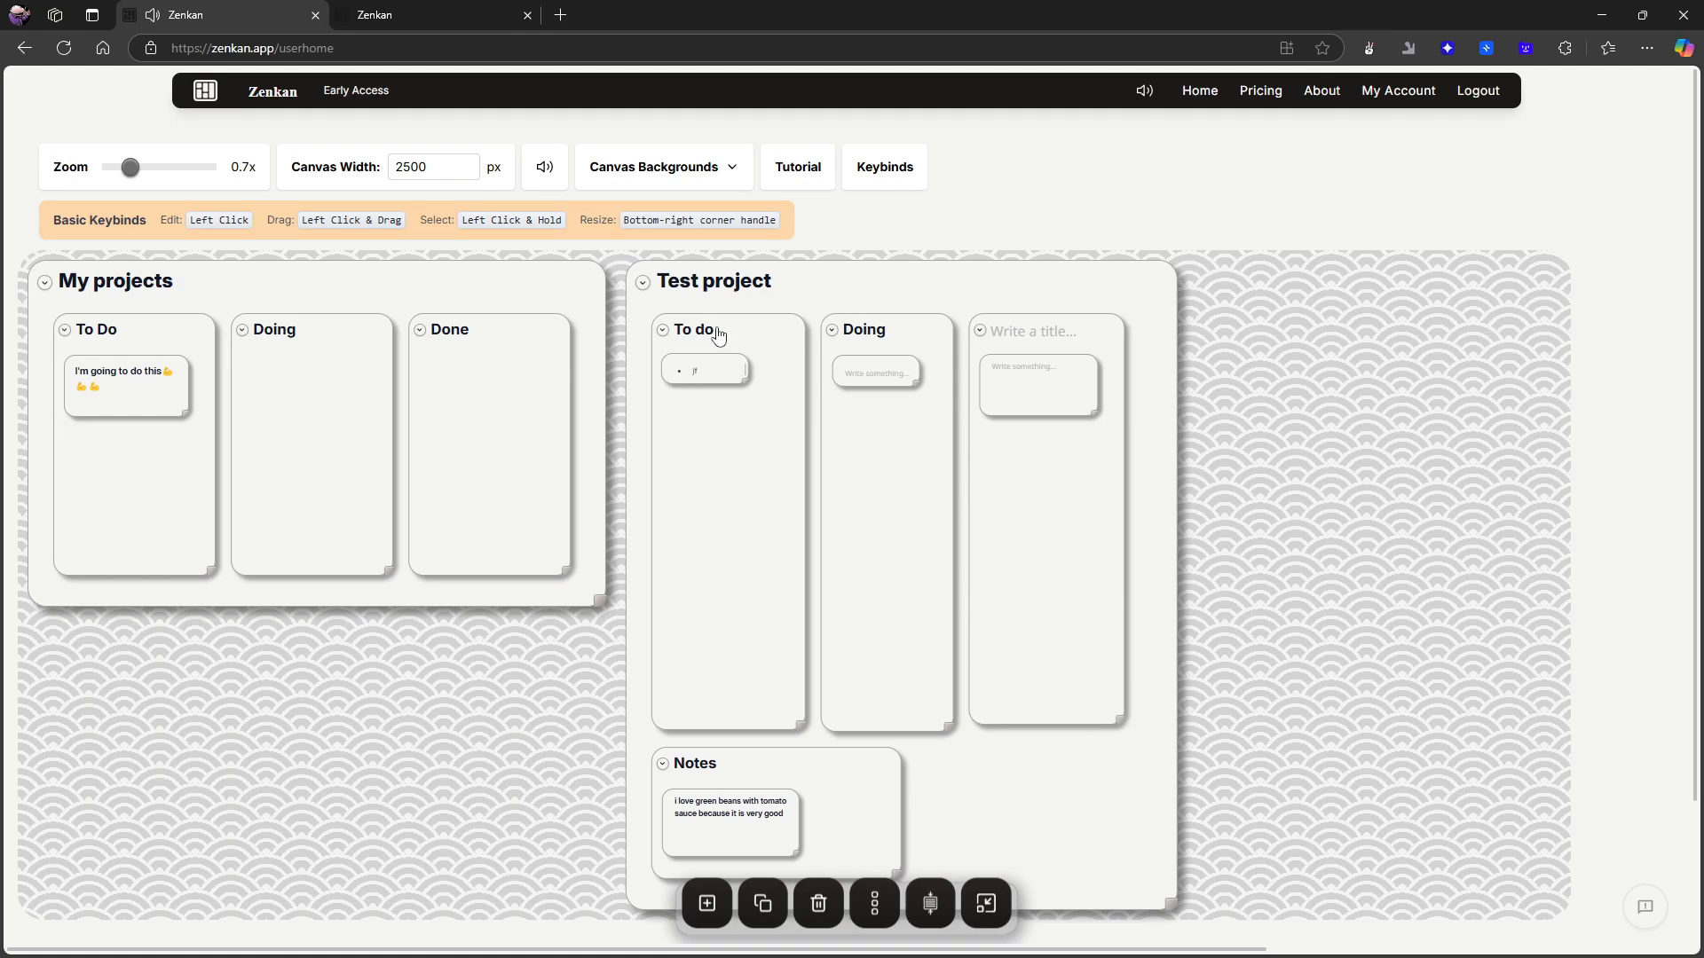
- Select Test project's To do card and add a blank note below its bulleted note
left_click(719, 334)
left_click(855, 269)
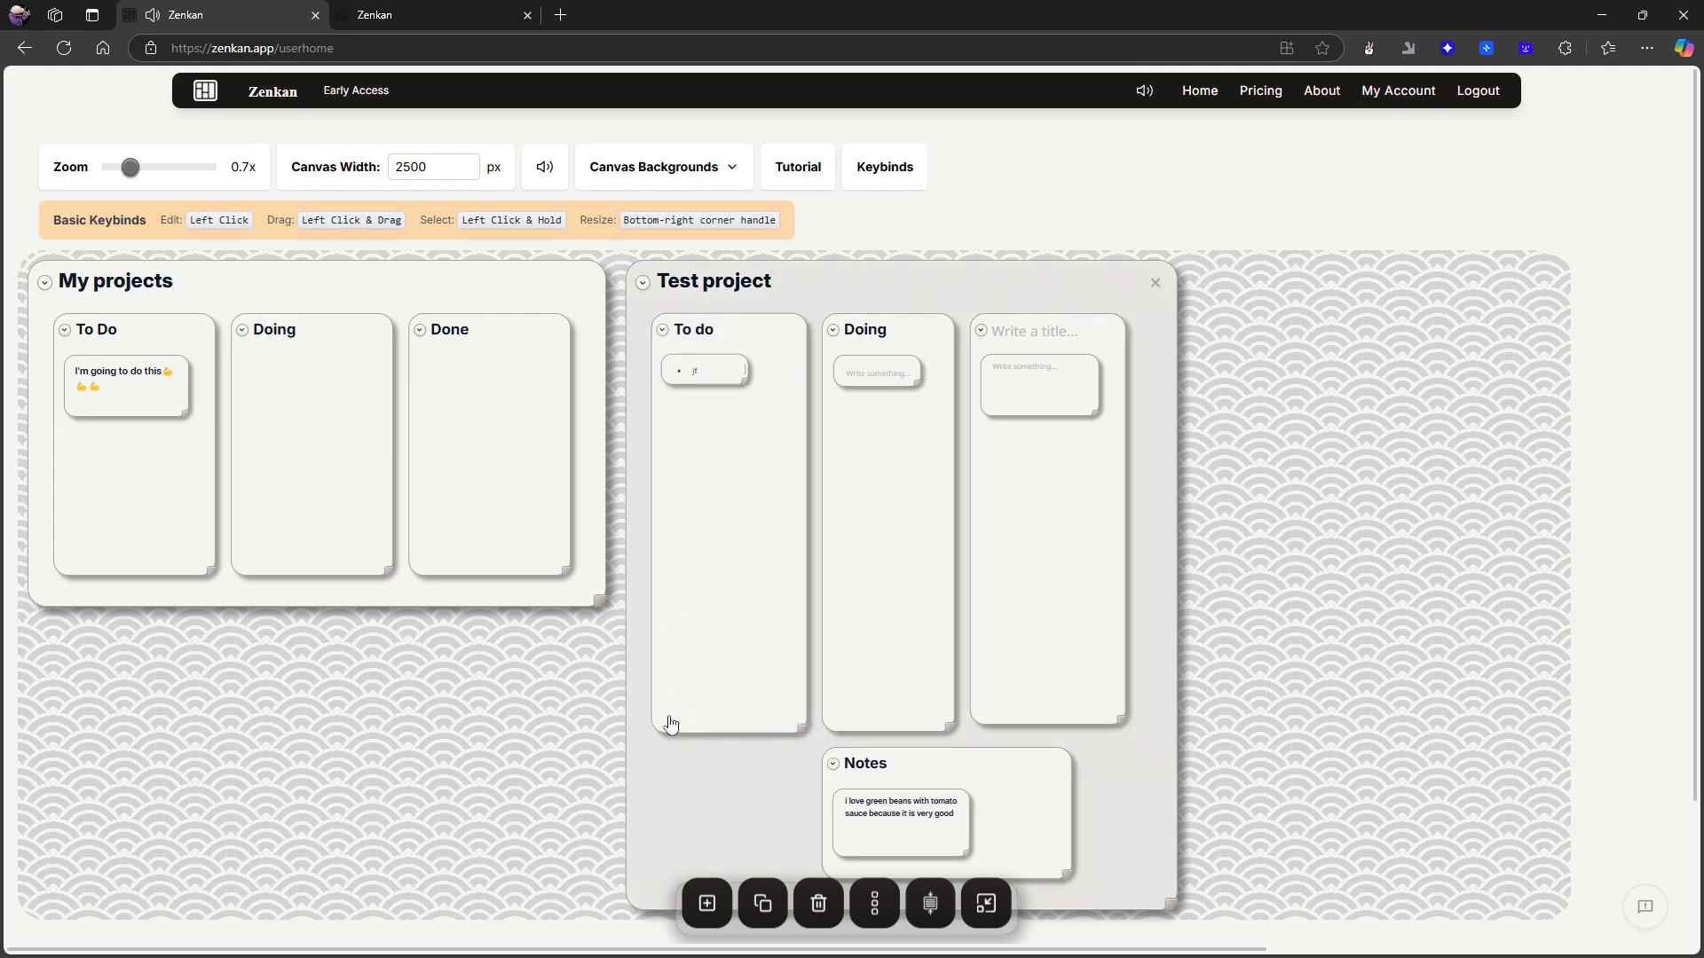
left_click(653, 720)
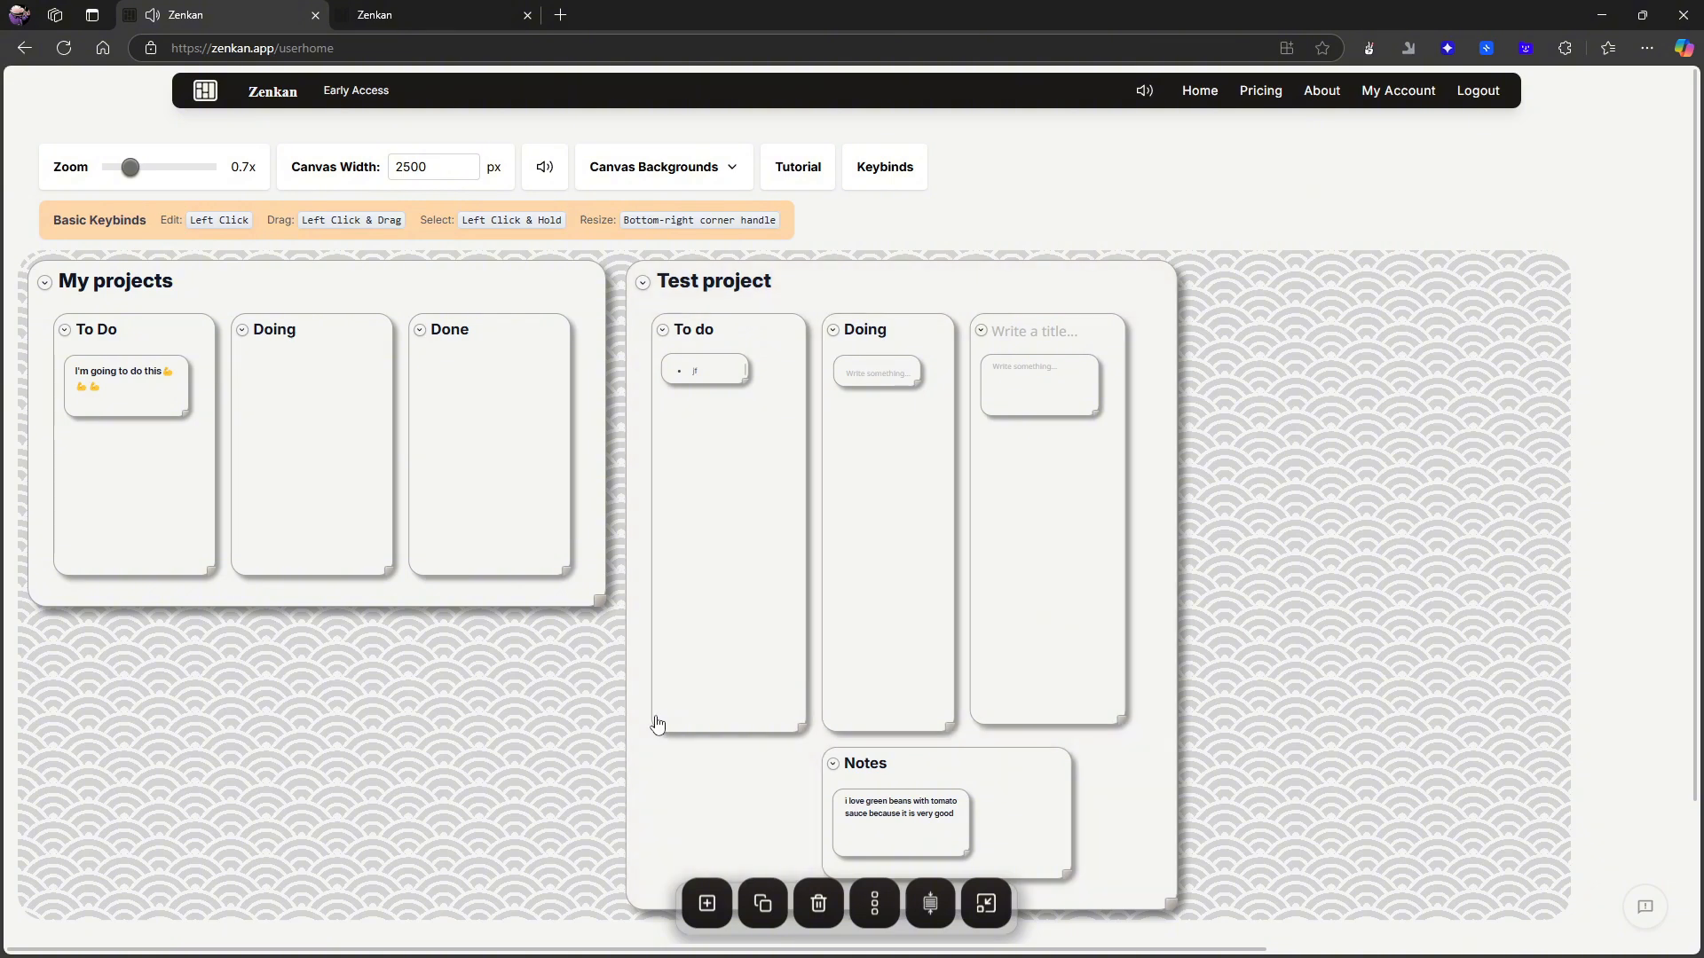
left_click(805, 673)
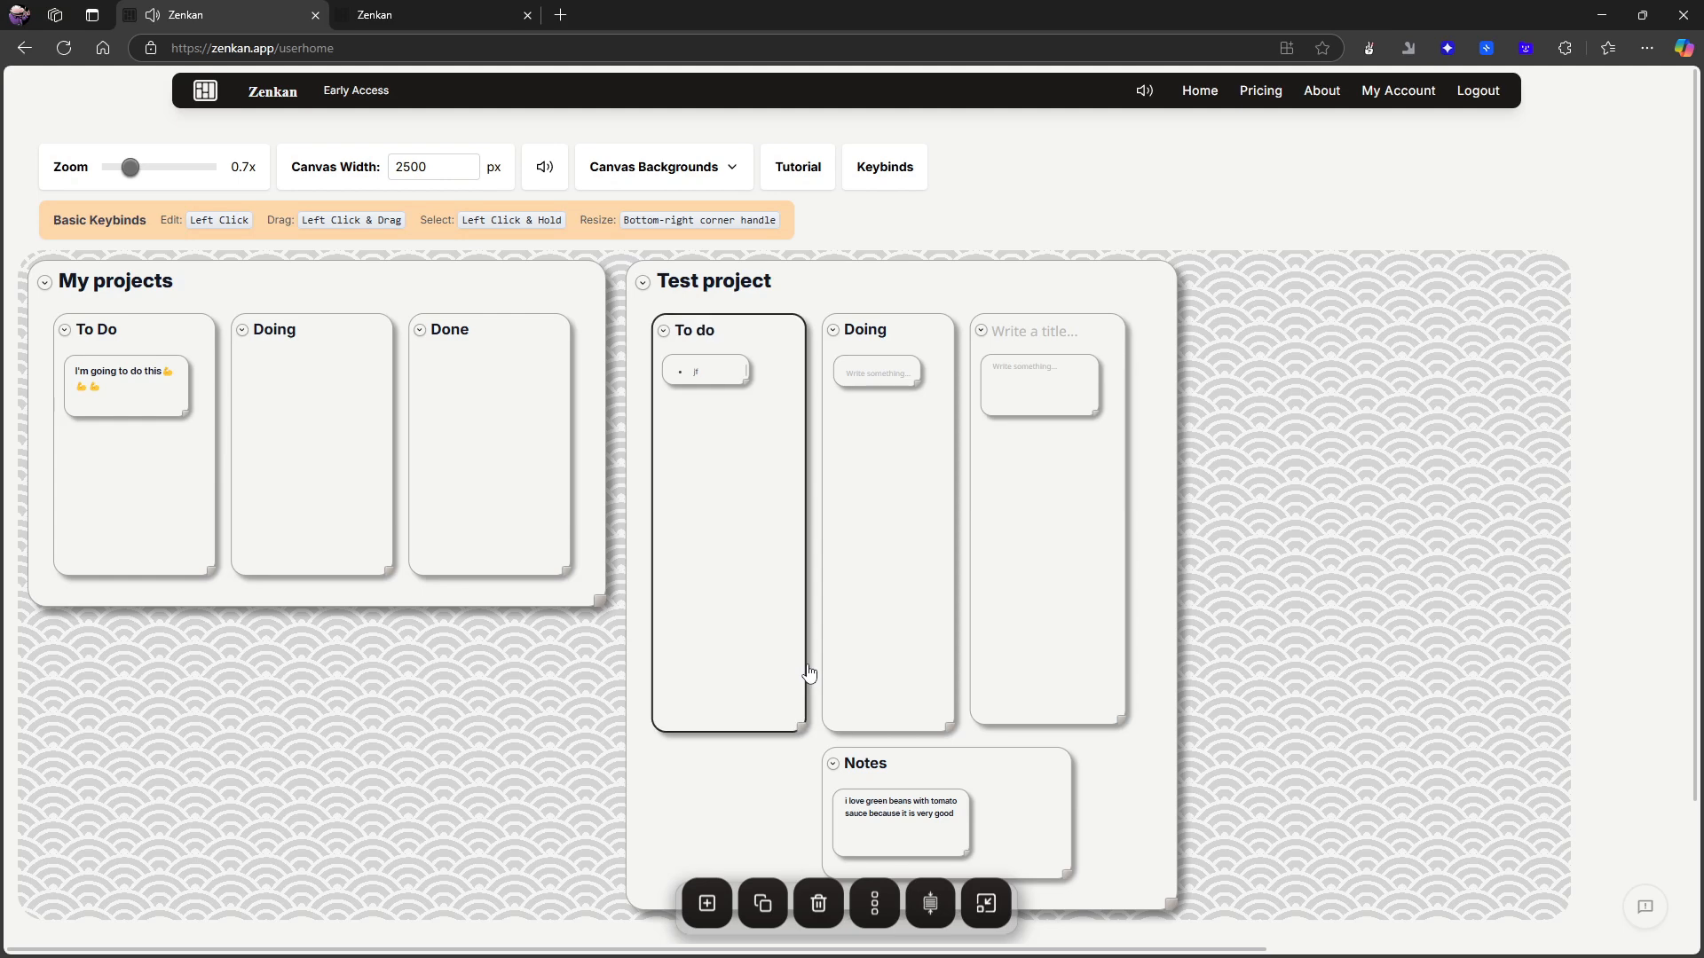
left_click(707, 898)
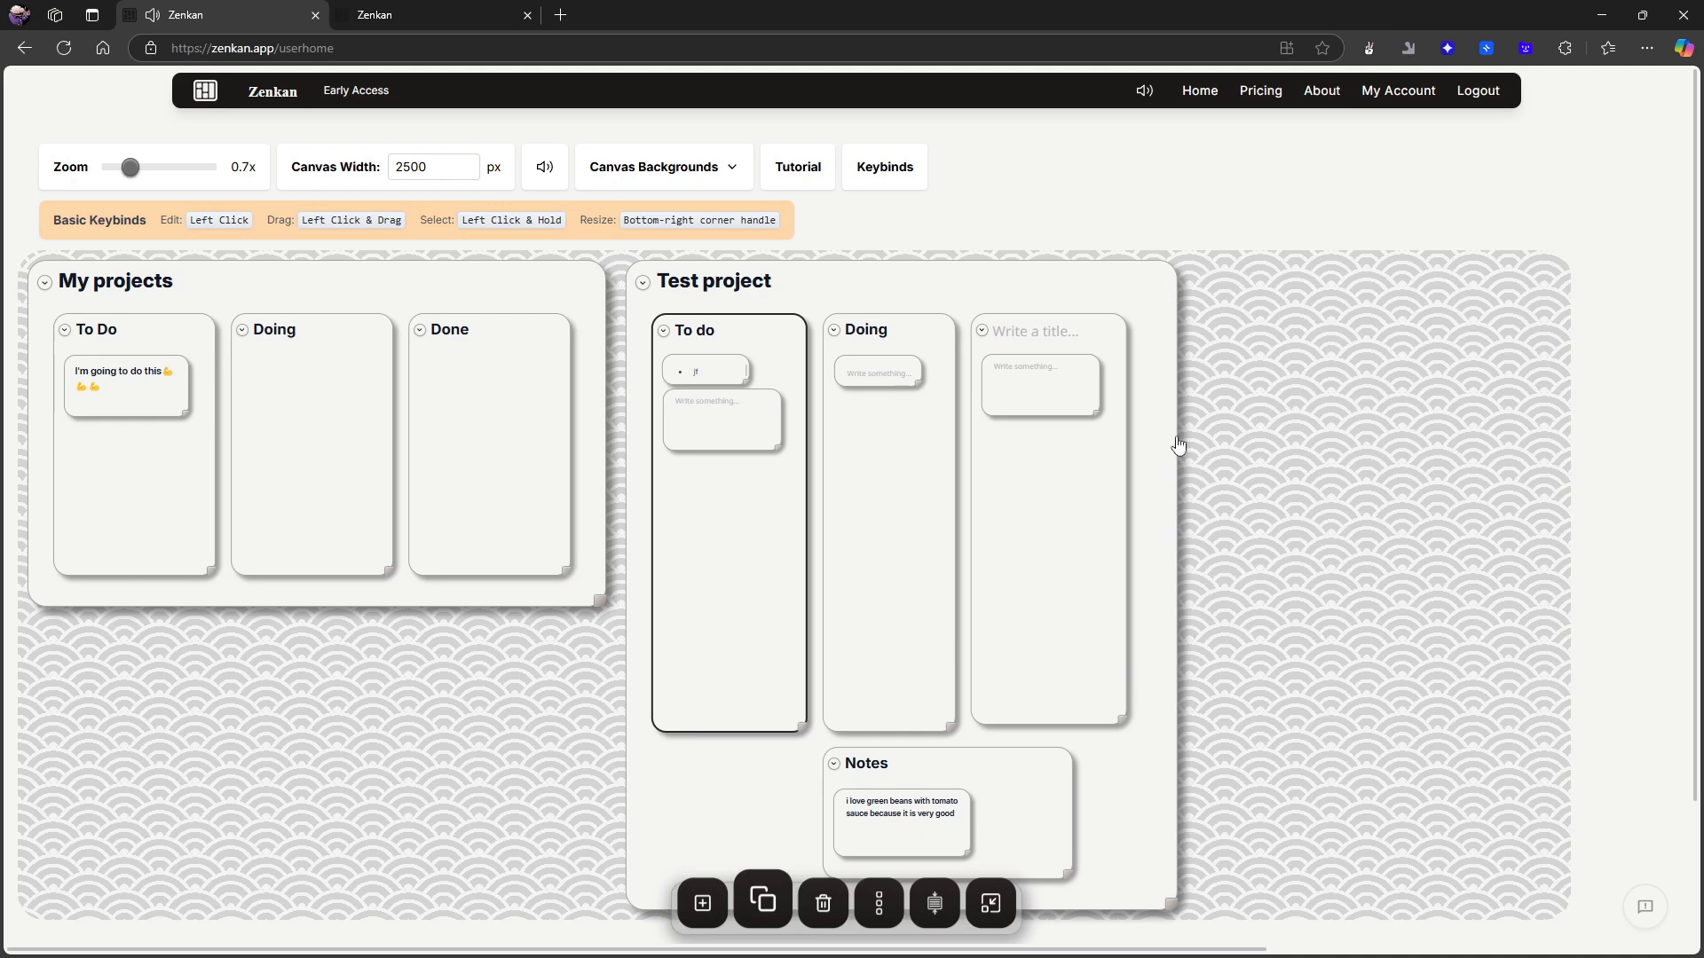
- Add a second blank note to the untitled column in Test project
left_click(1125, 539)
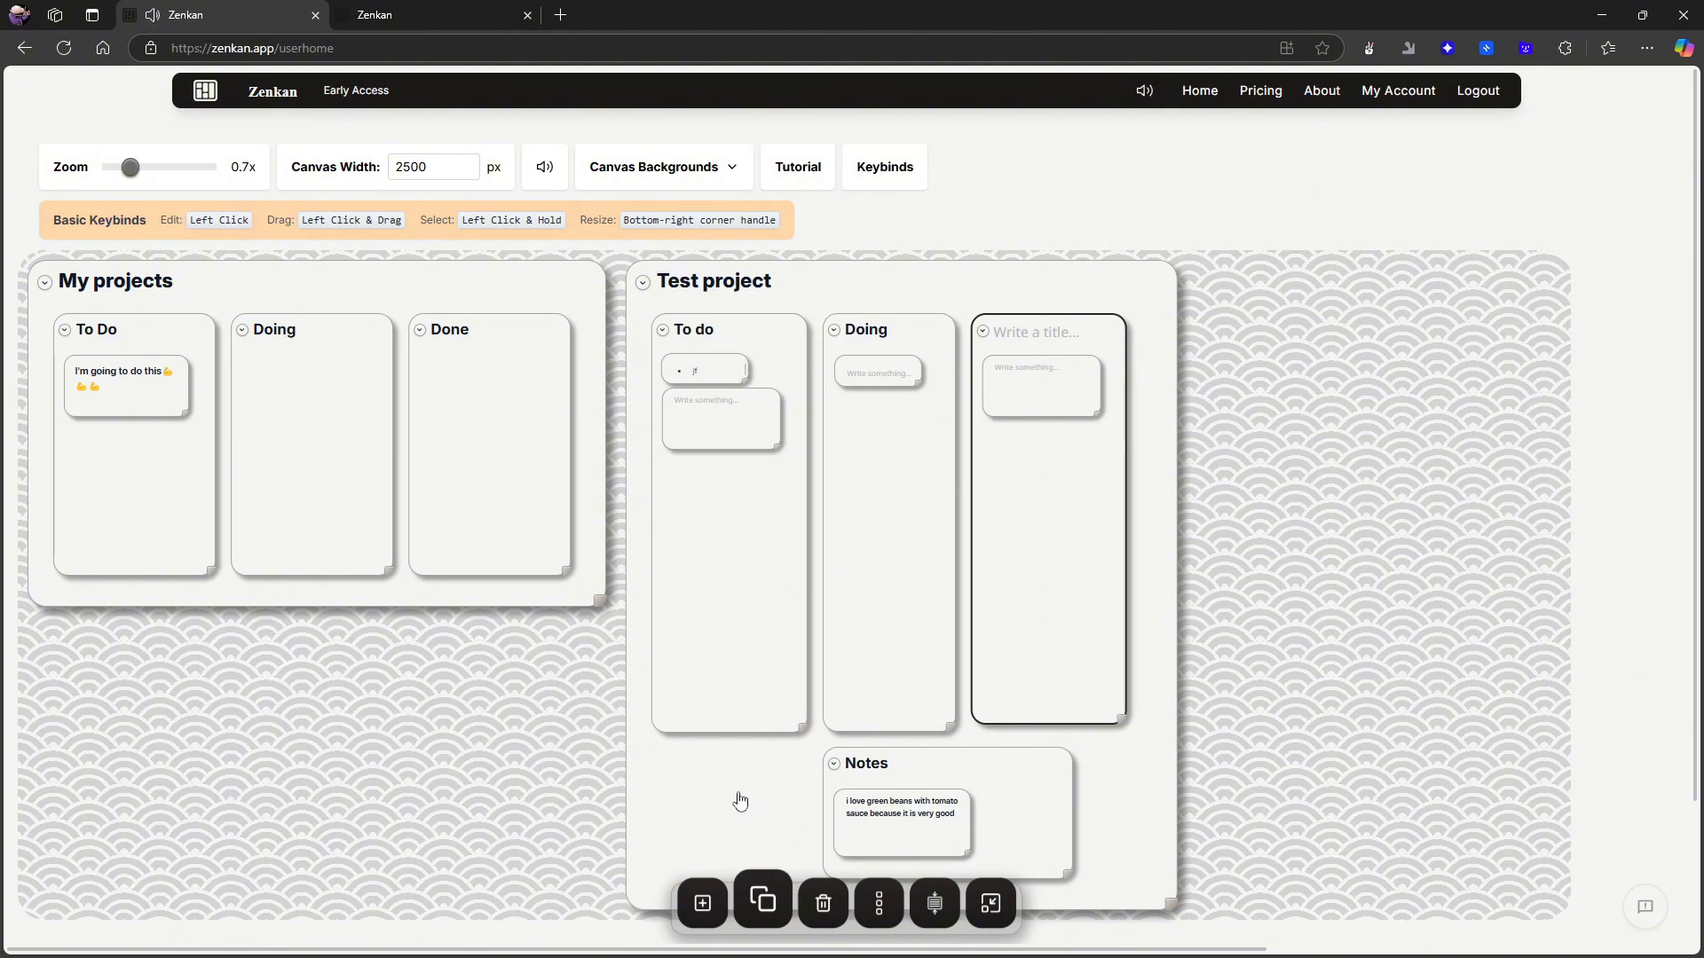
left_click(703, 902)
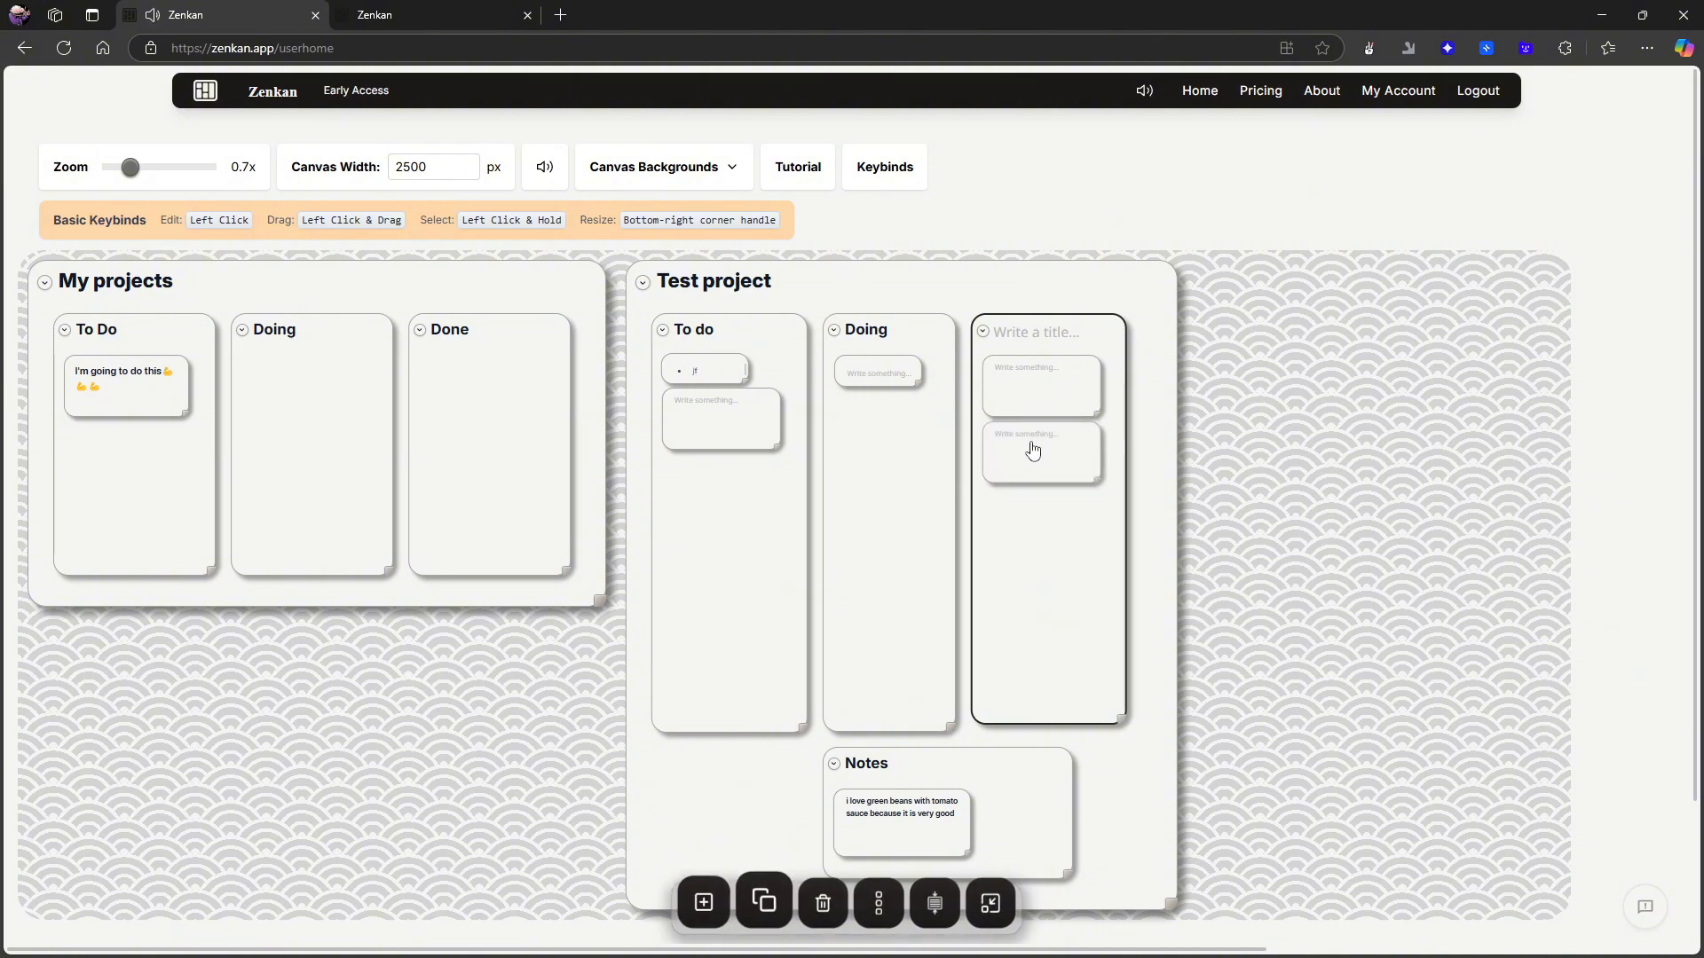
left_click_drag(1029, 446, 1001, 624)
- Apply Fit to Content to Test project's untitled column and to its Doing card
scroll(334, 308, "down", 1)
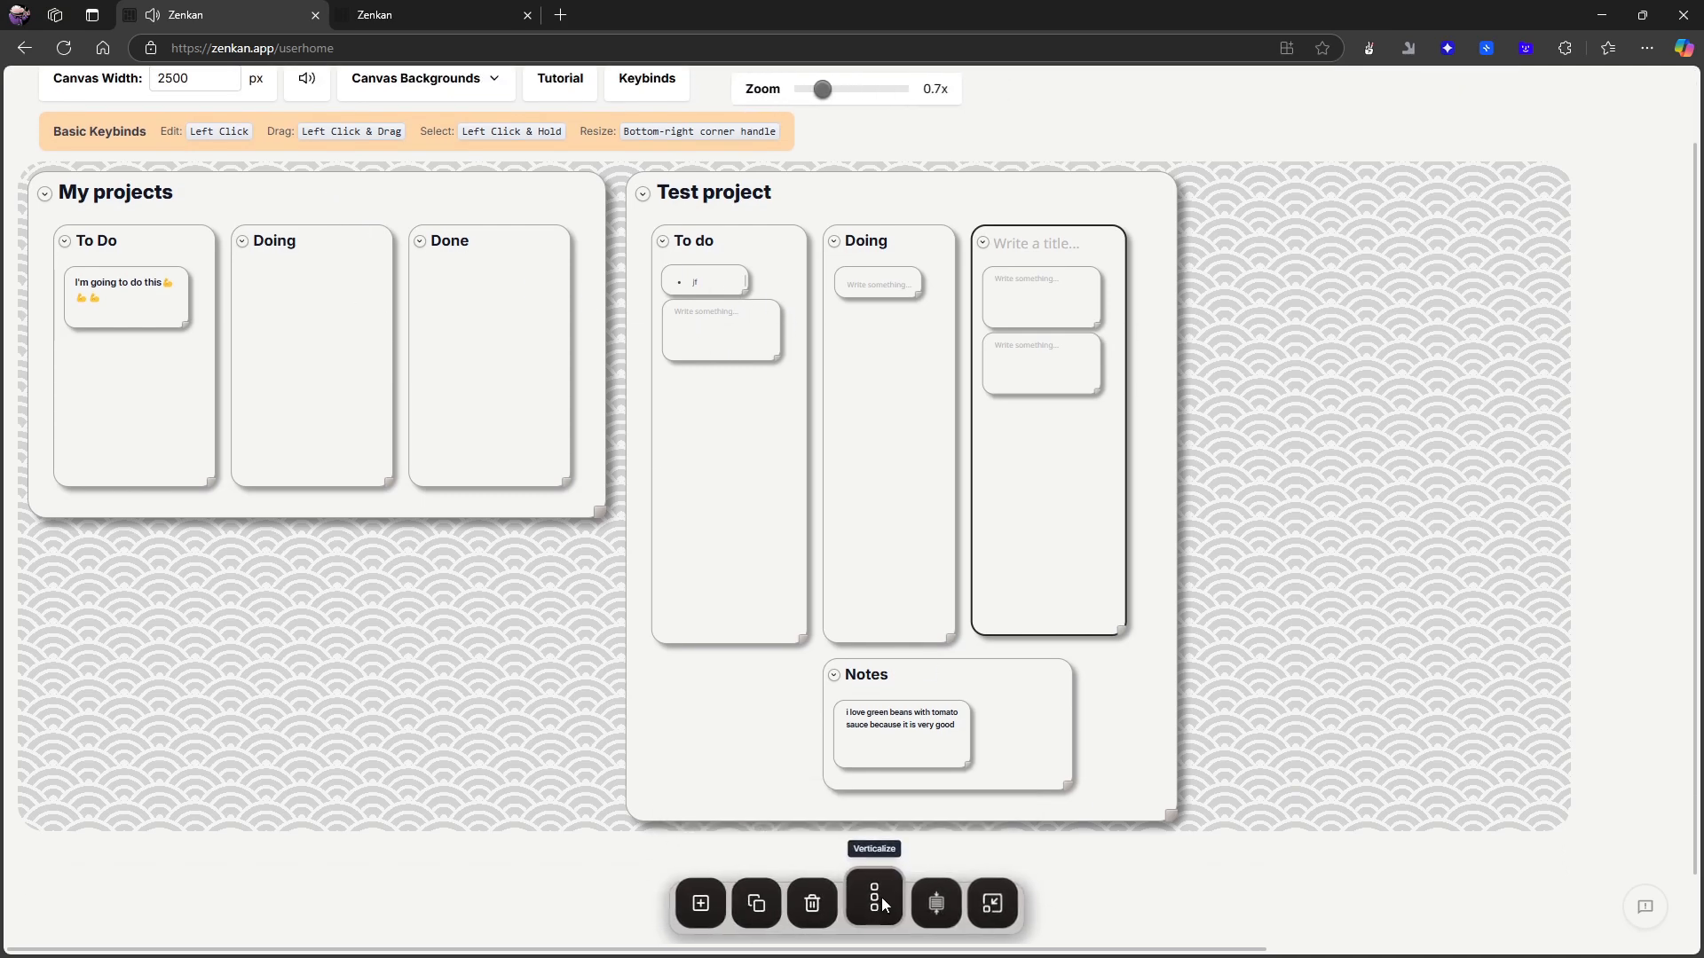
scroll(932, 898, "up", 1)
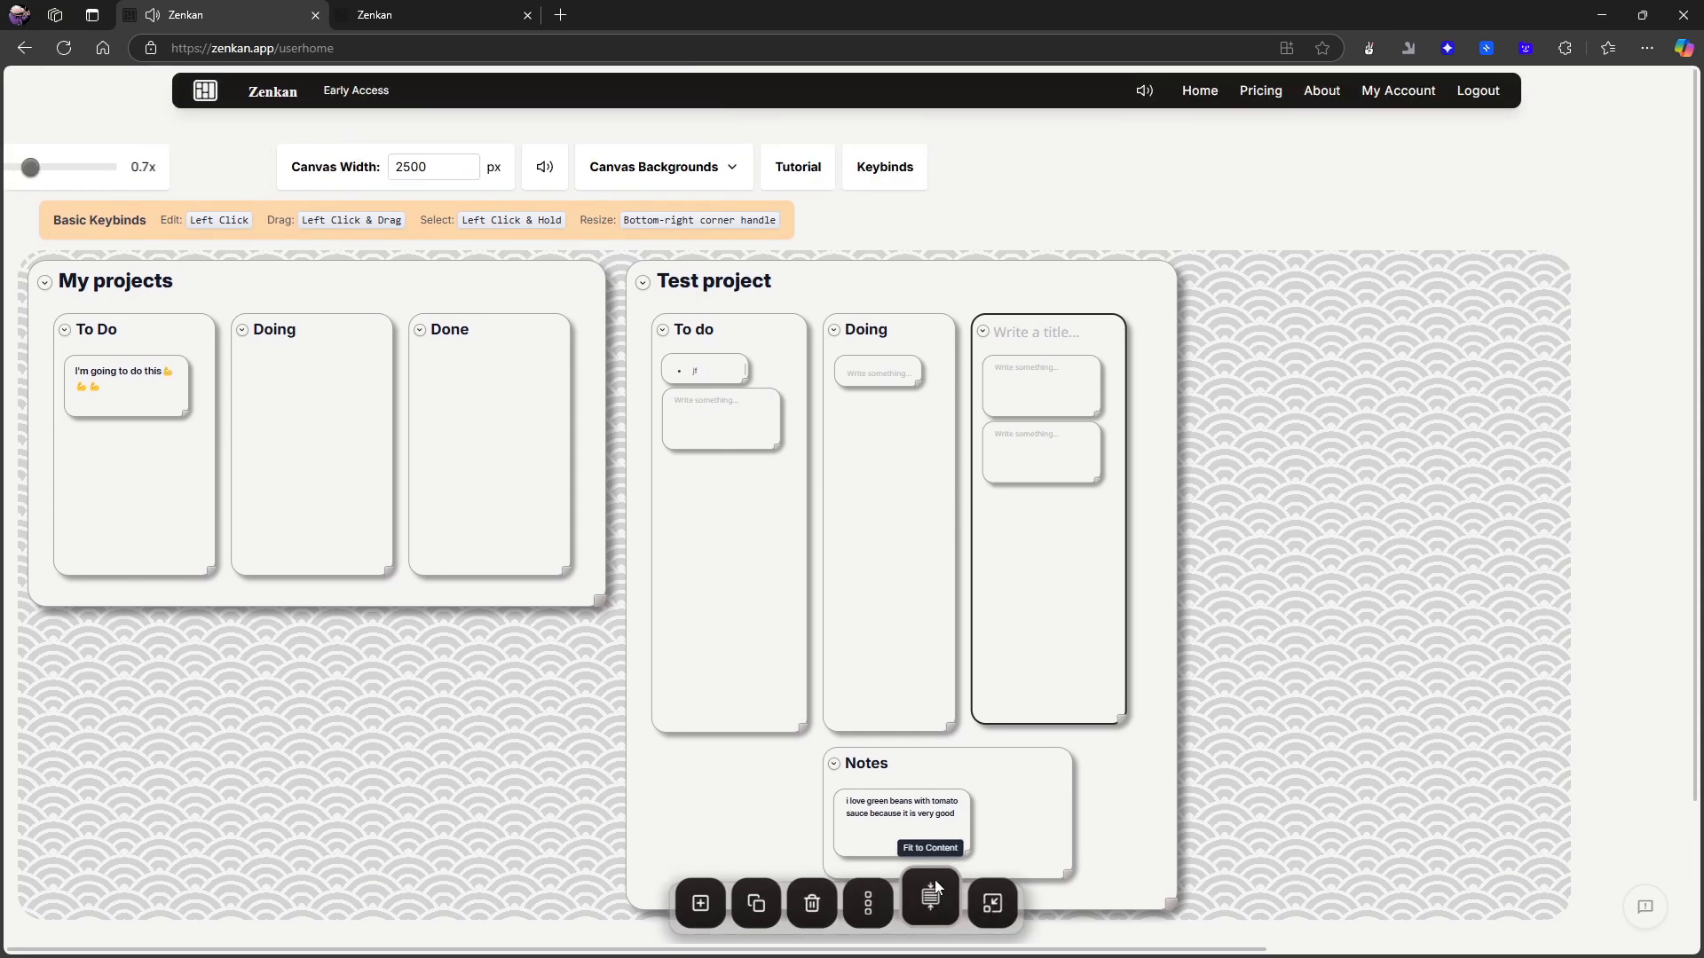
left_click(932, 899)
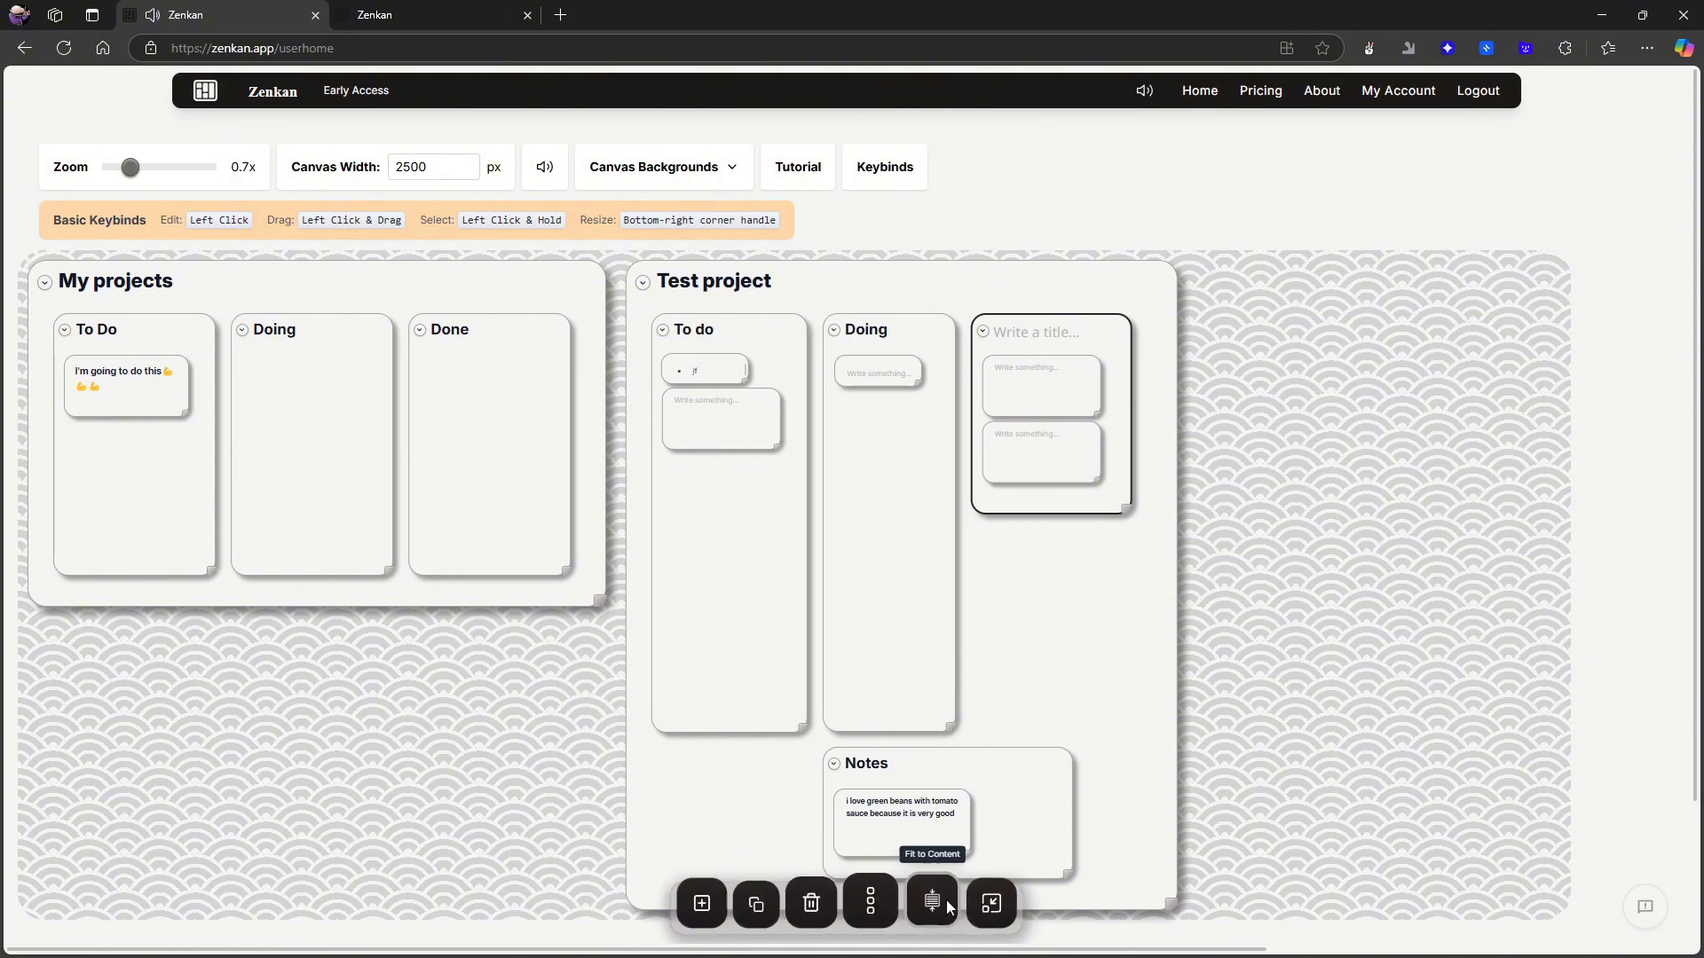
left_click(955, 670)
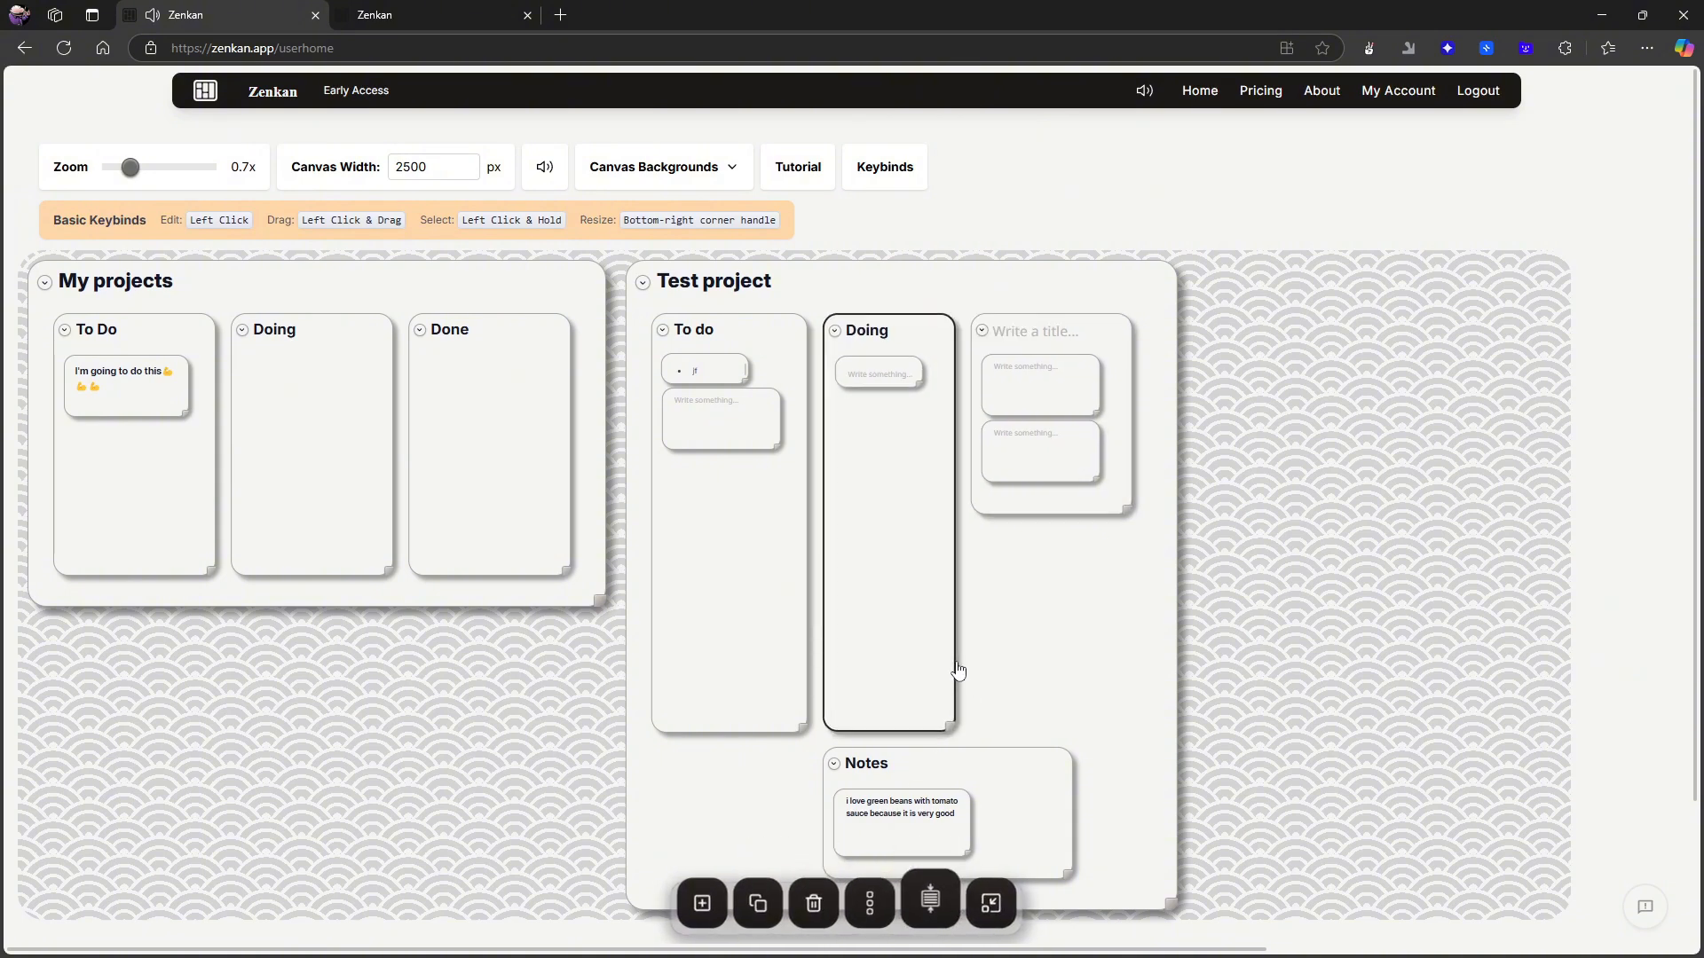
left_click(930, 901)
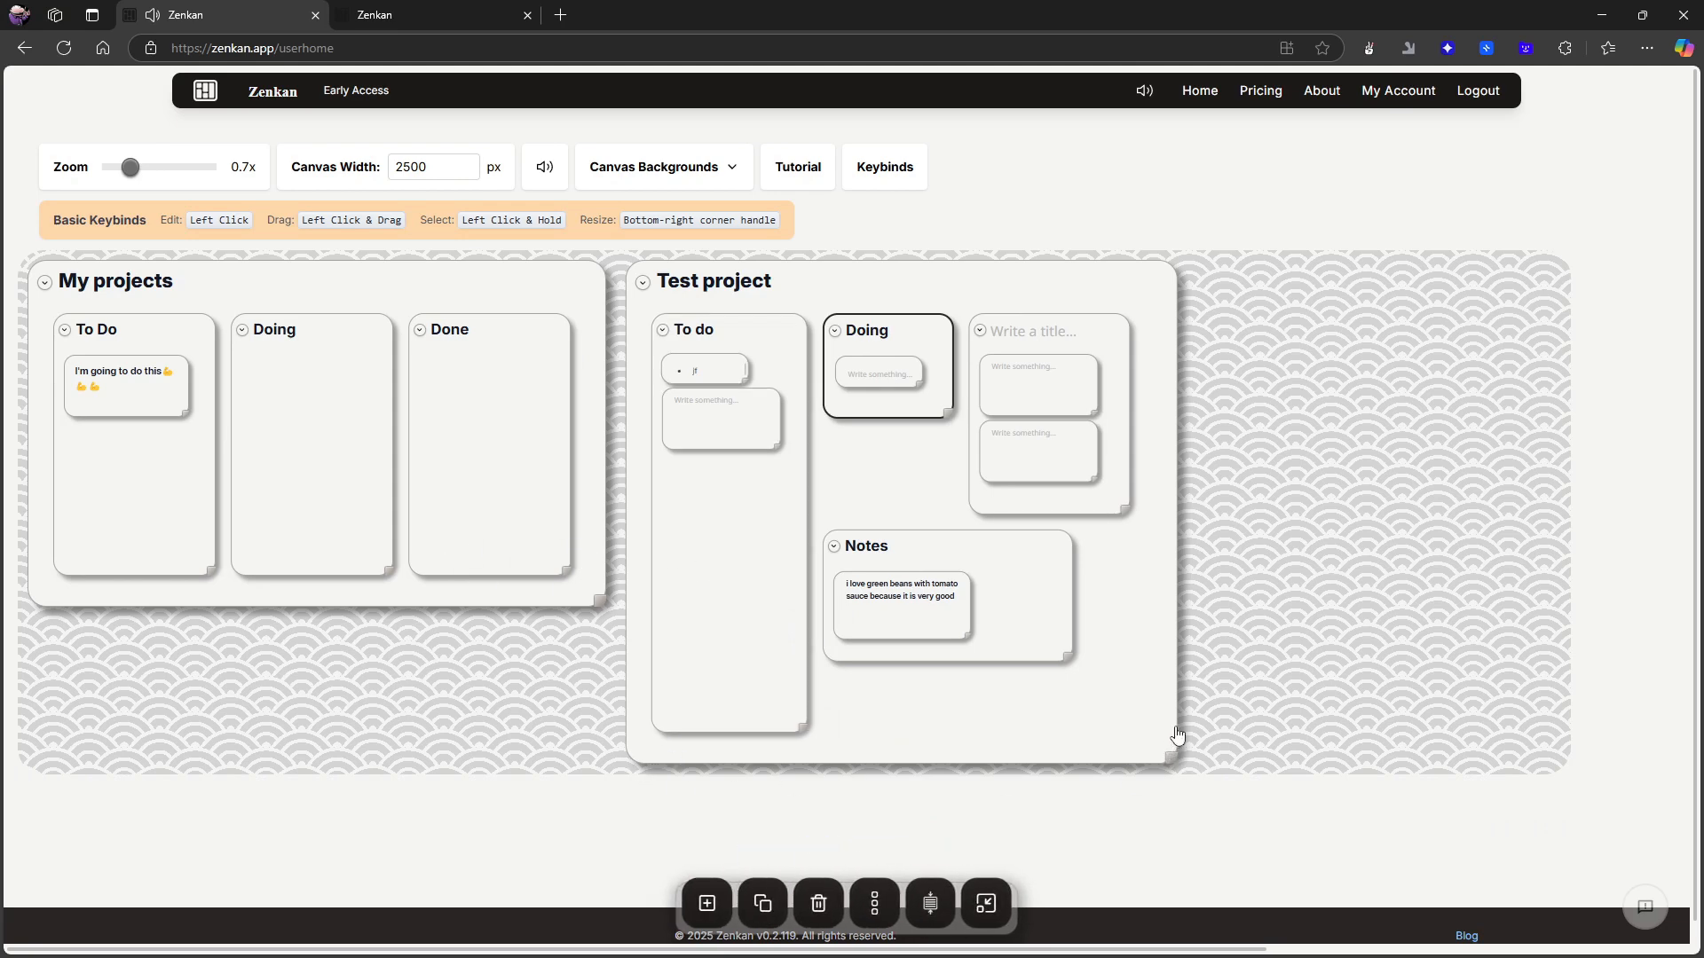
- Try Fit to Content and Verticalize on the My projects card and reset it to Default Size
left_click(1175, 727)
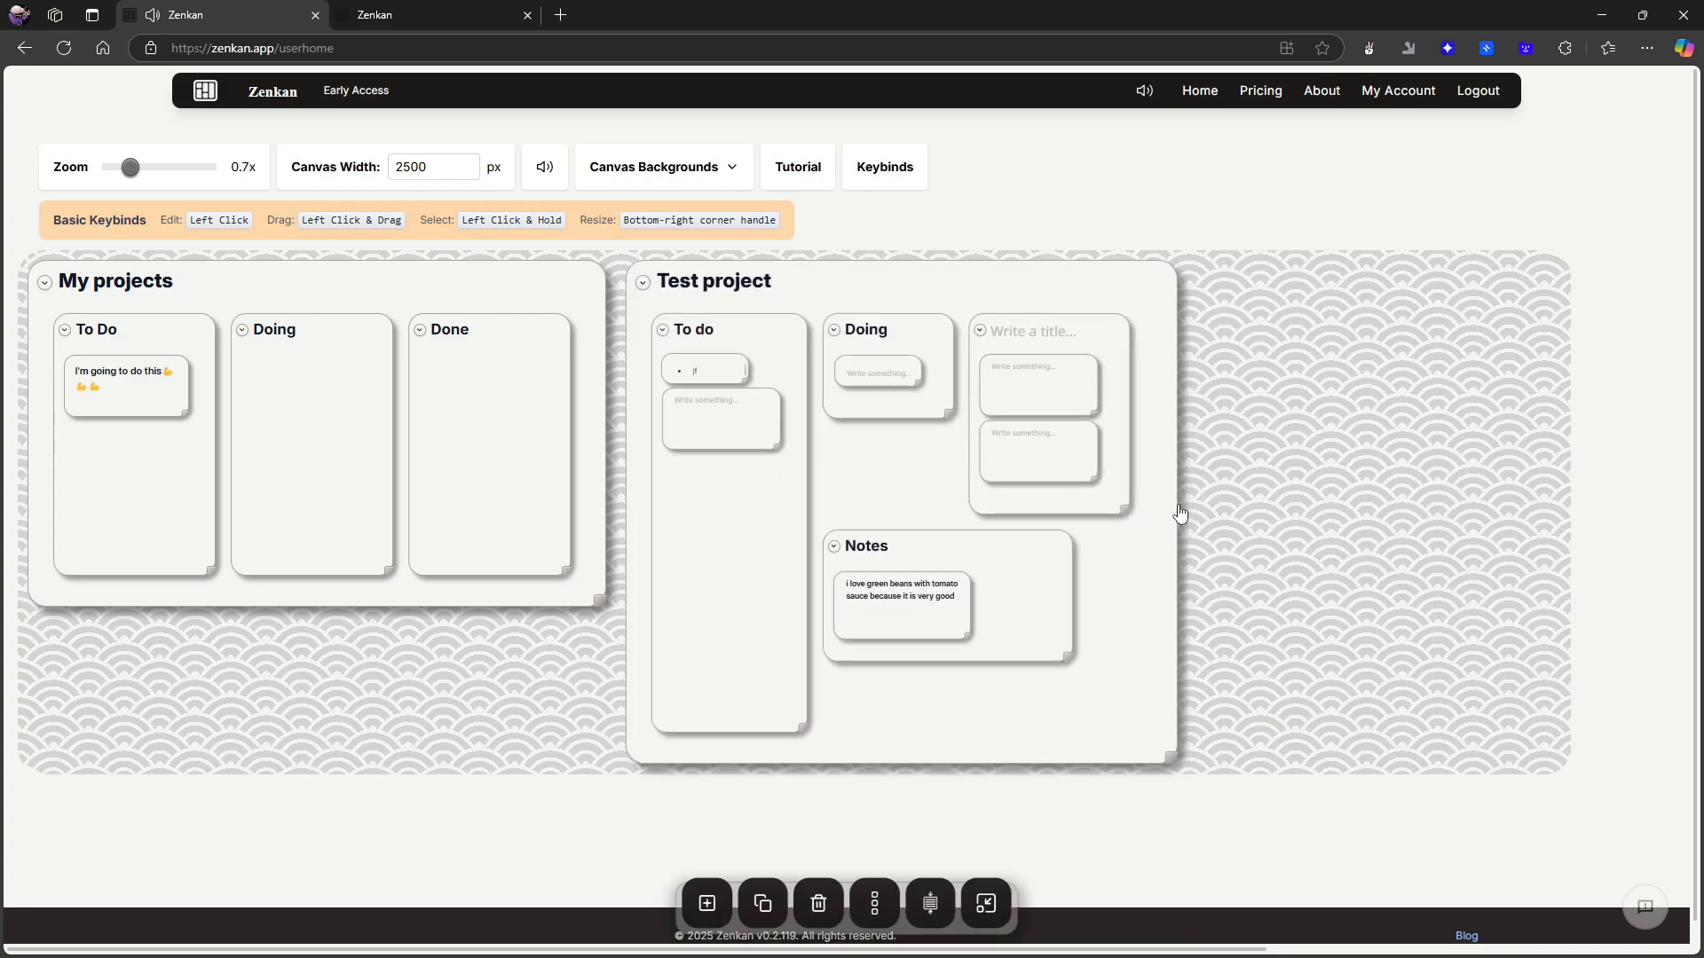
left_click(602, 480)
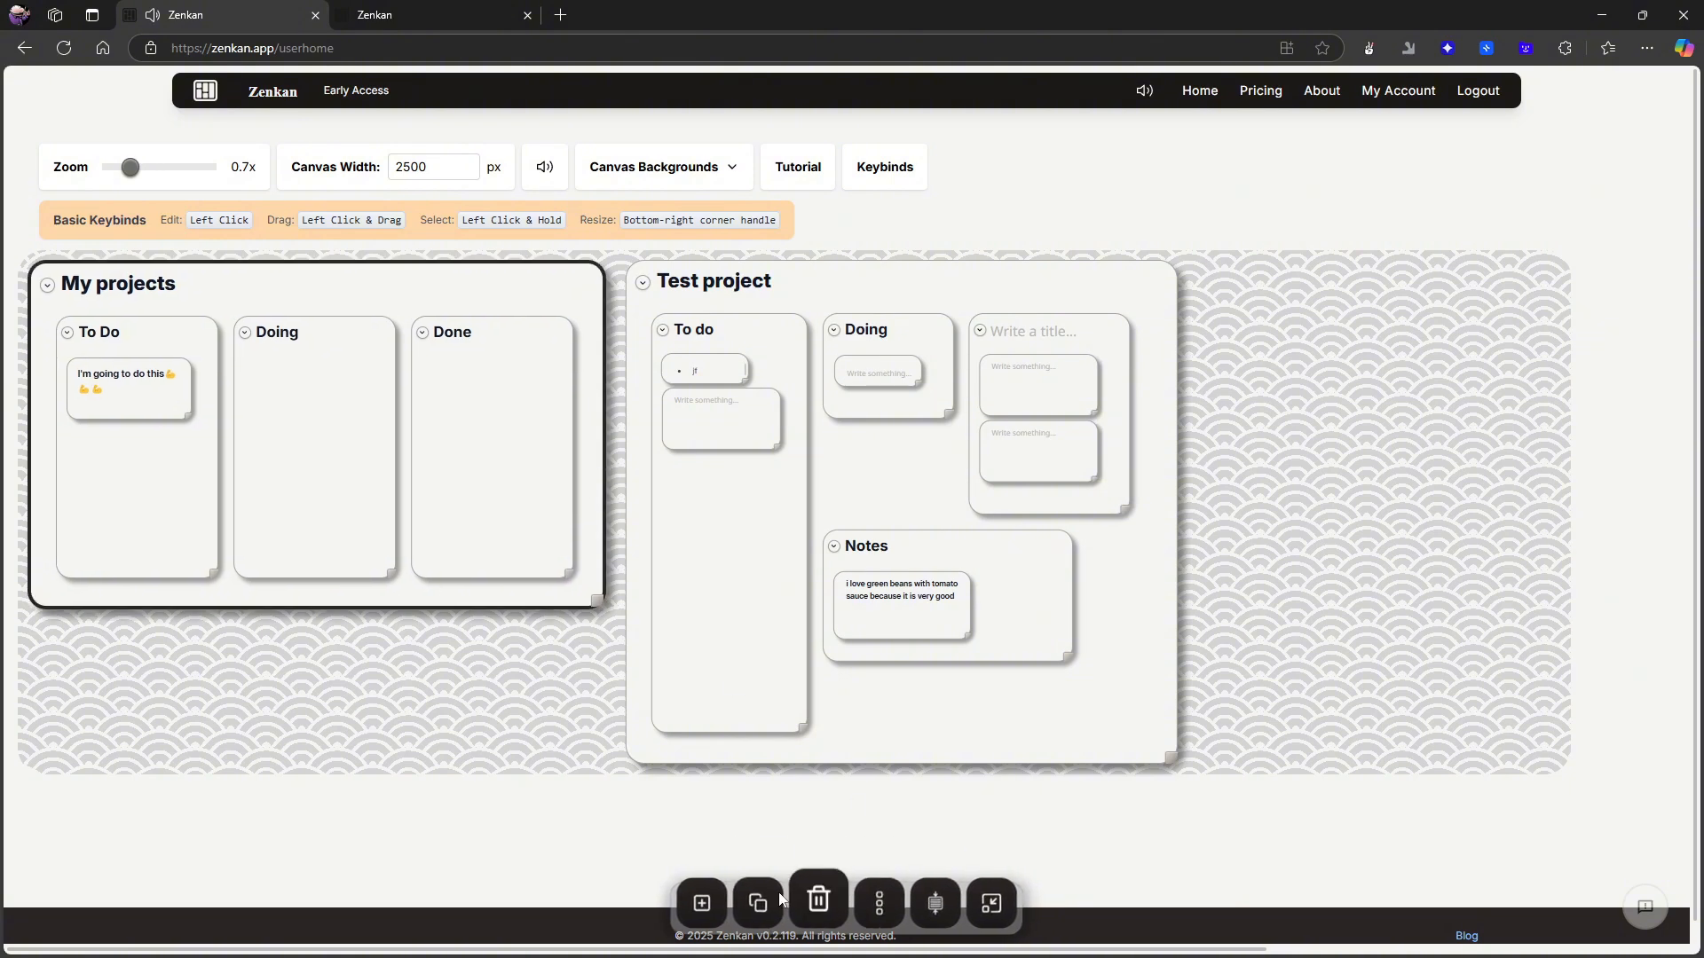
left_click(943, 907)
left_click(893, 914)
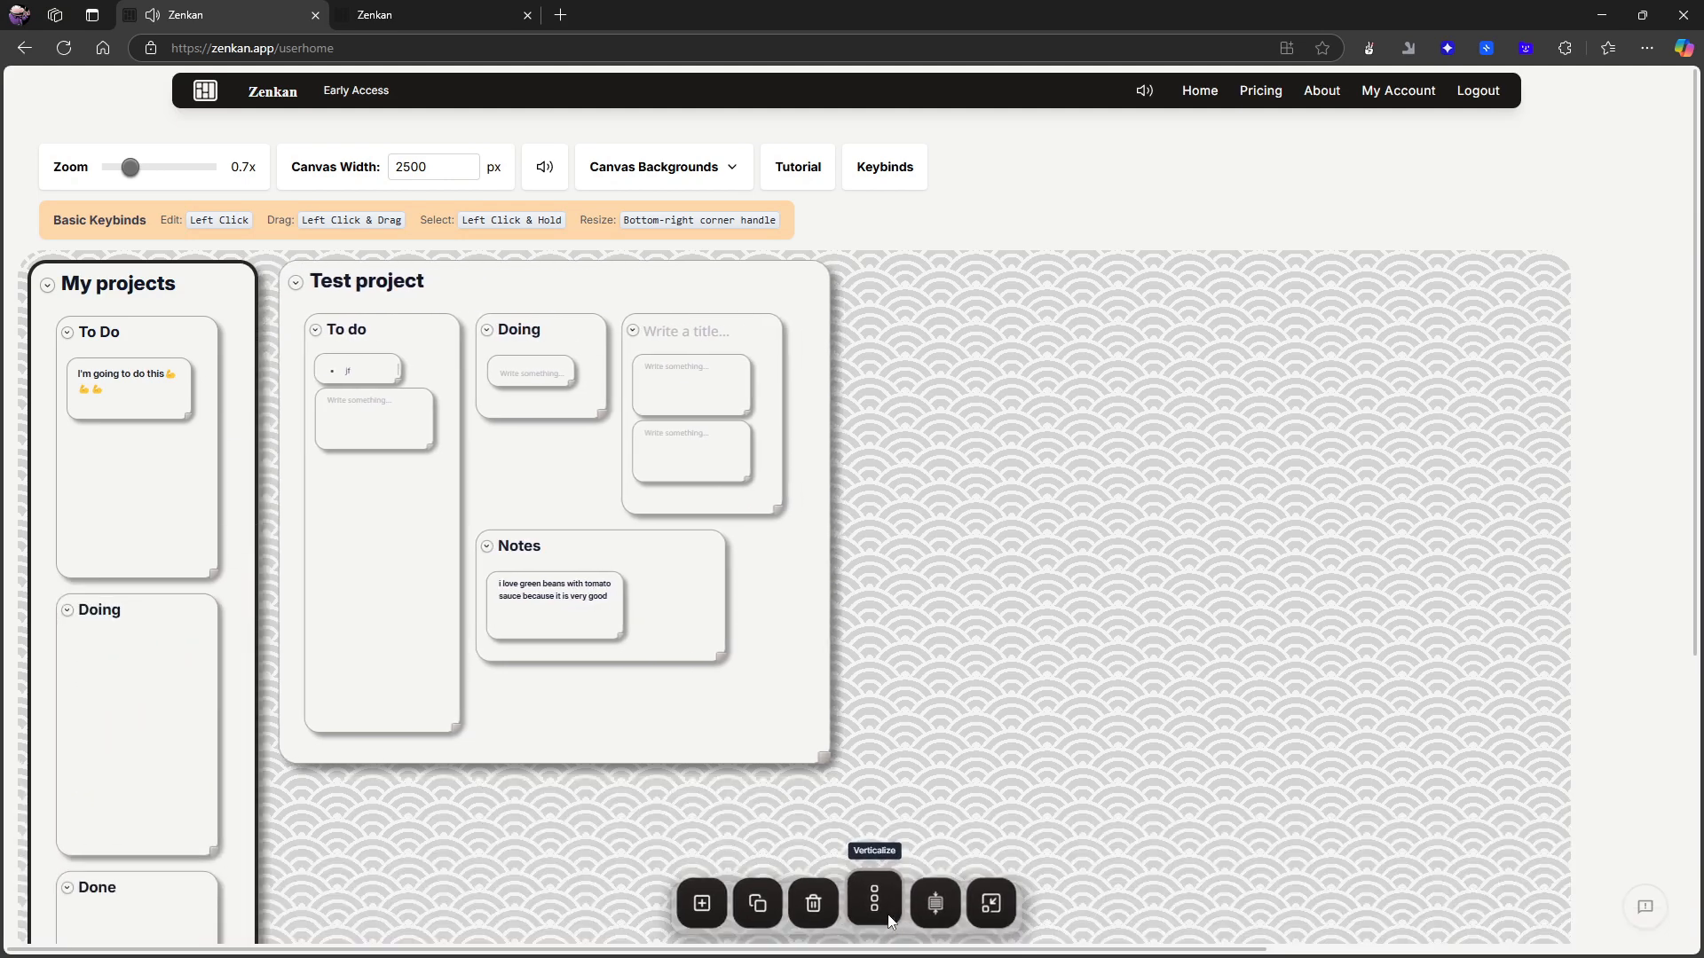
left_click(990, 912)
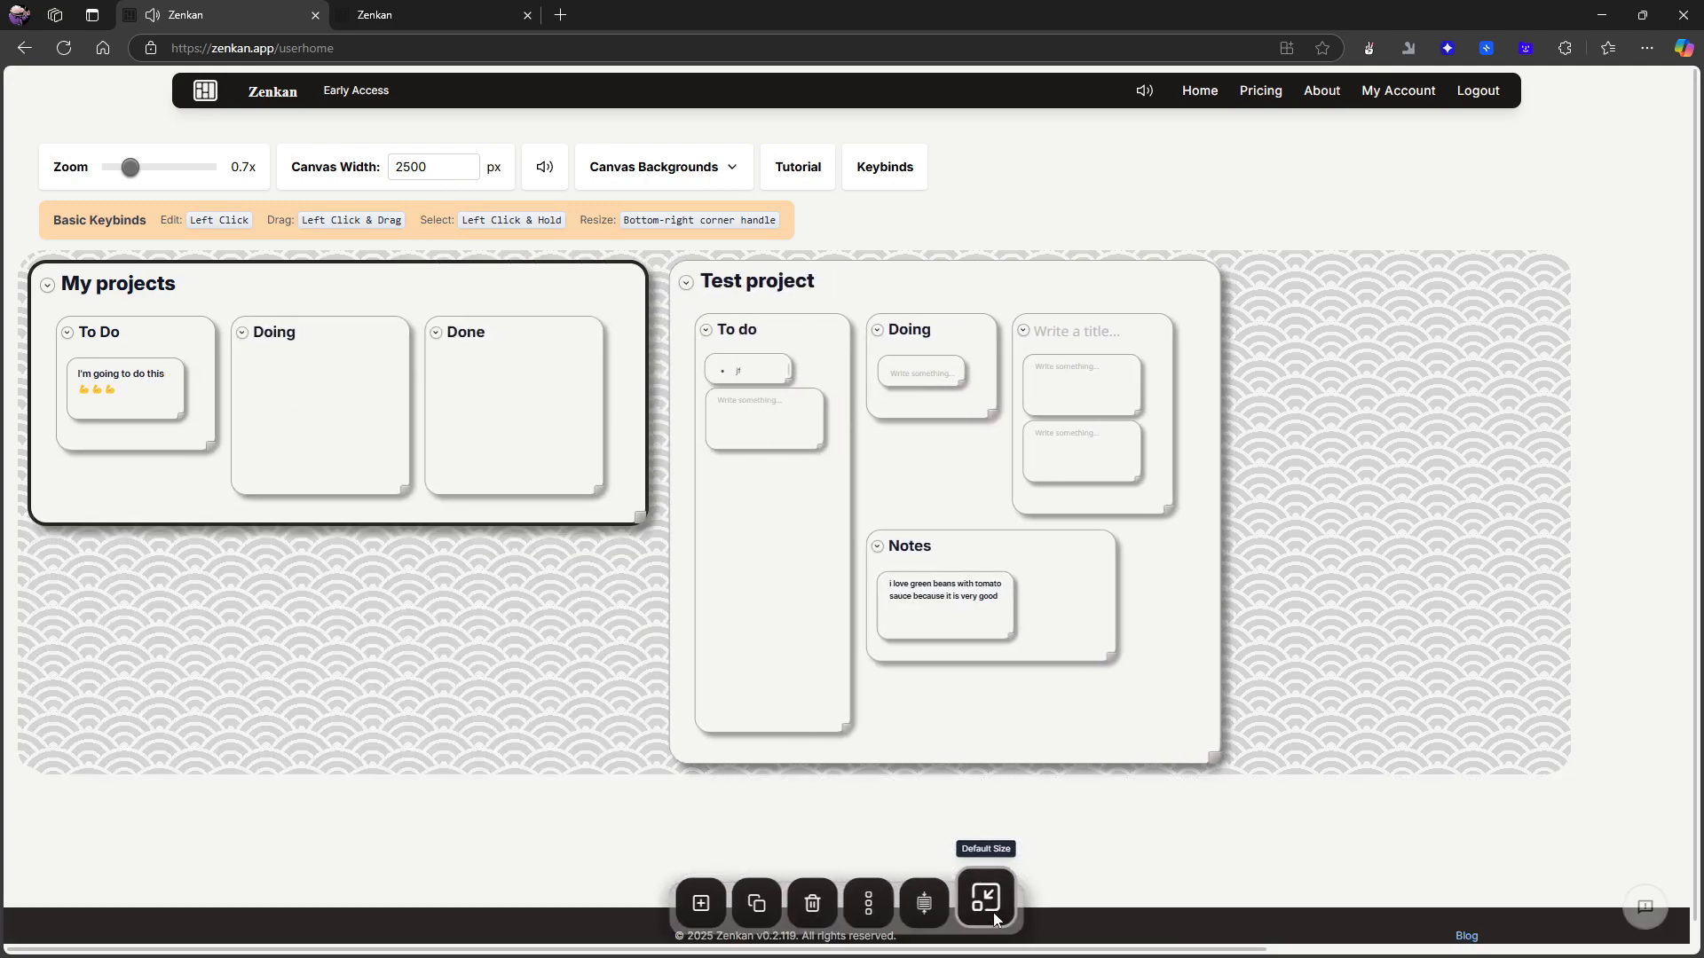